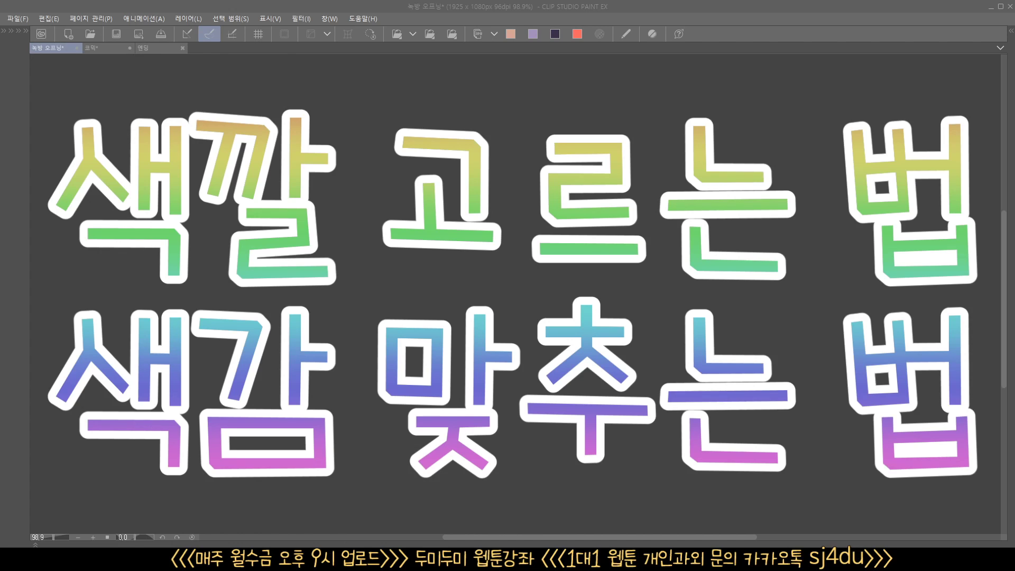
# Step: Show the hidden palettes, switch to the 코믹 document with the colour circle image, and make 레이어 1 the active layer
pyautogui.press('Tab')
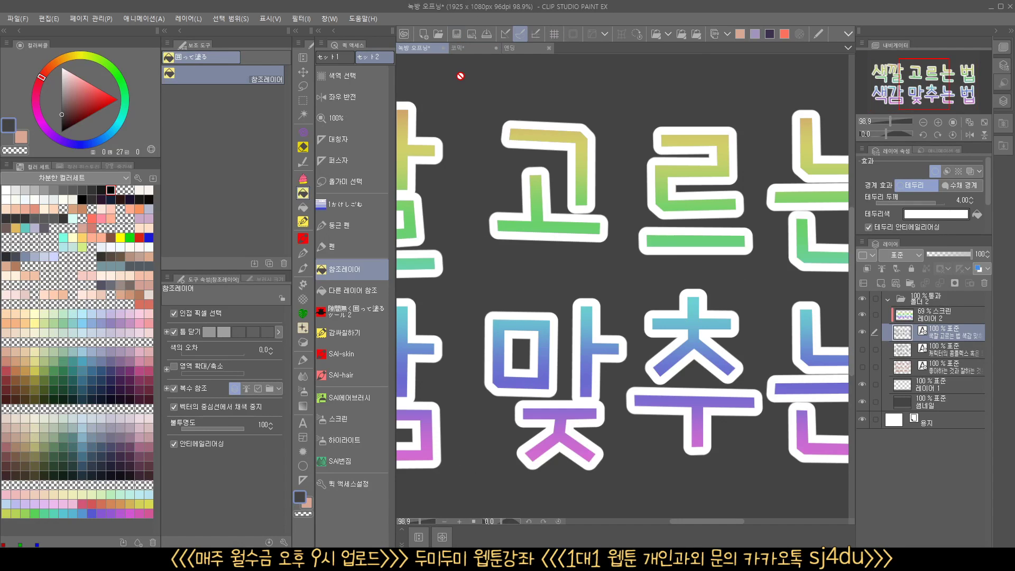
pyautogui.click(469, 48)
pyautogui.scroll(5, 554, 228)
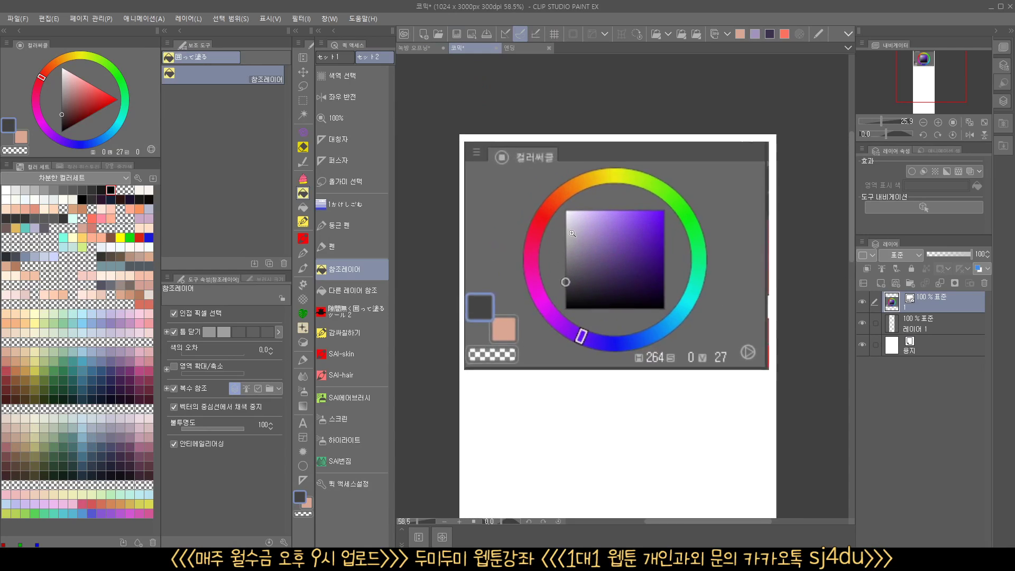
pyautogui.moveTo(578, 235); pyautogui.dragTo(553, 198)
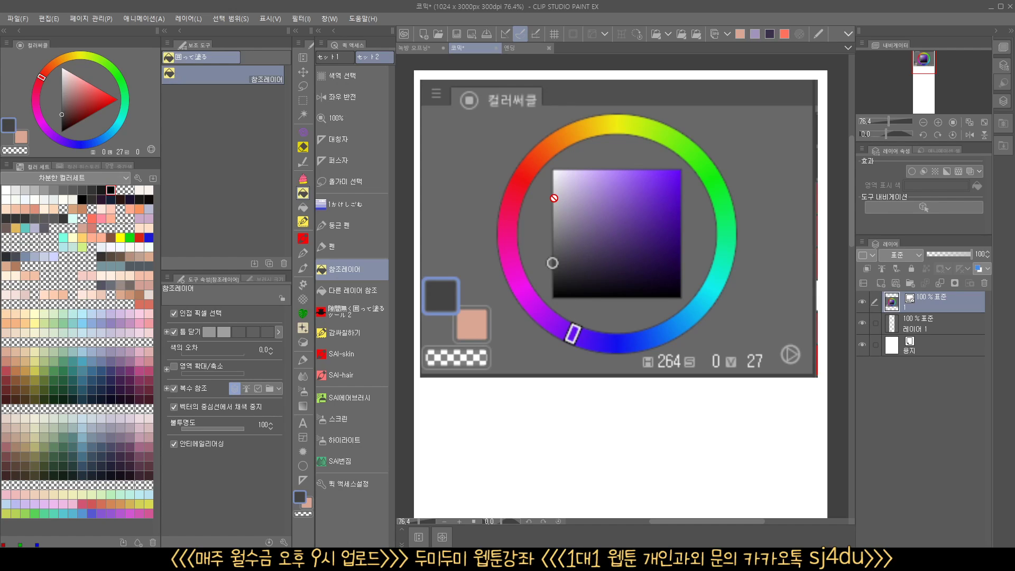
pyautogui.click(894, 325)
pyautogui.moveTo(676, 441)
pyautogui.mouseDown()
pyautogui.moveTo(676, 301)
pyautogui.moveTo(661, 445)
pyautogui.mouseUp()
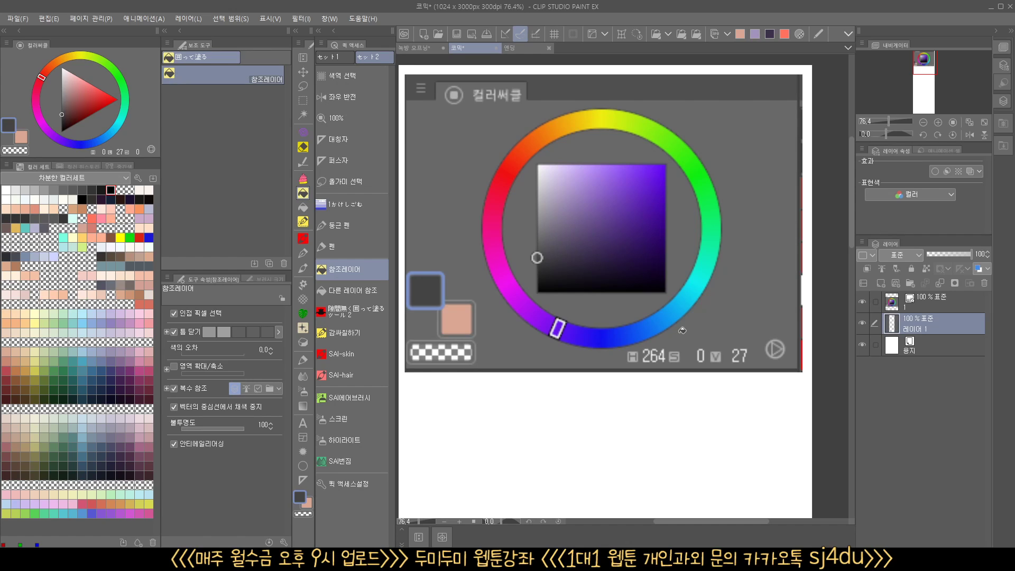
pyautogui.click(424, 47)
pyautogui.press('Tab')
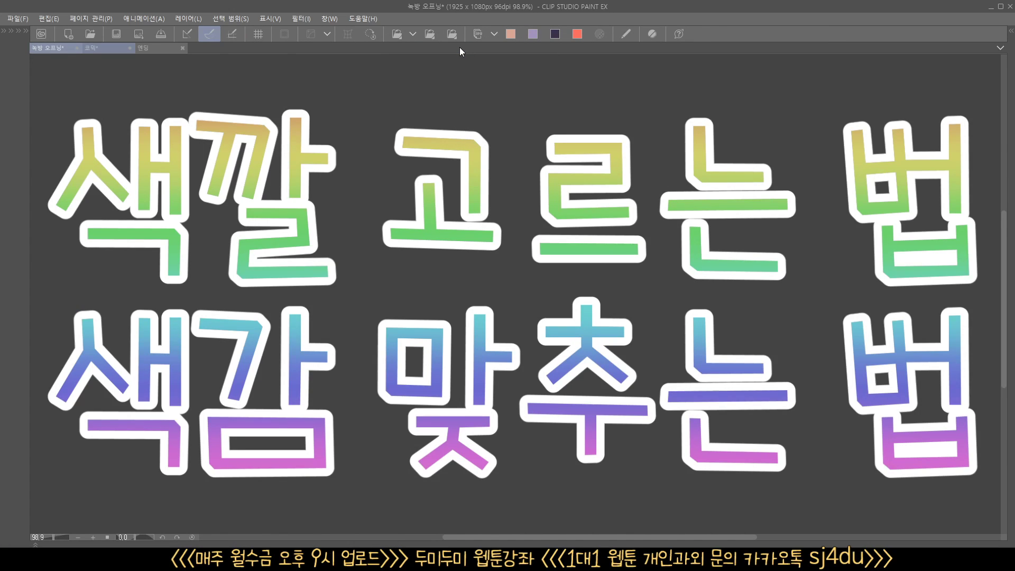
pyautogui.press('Tab')
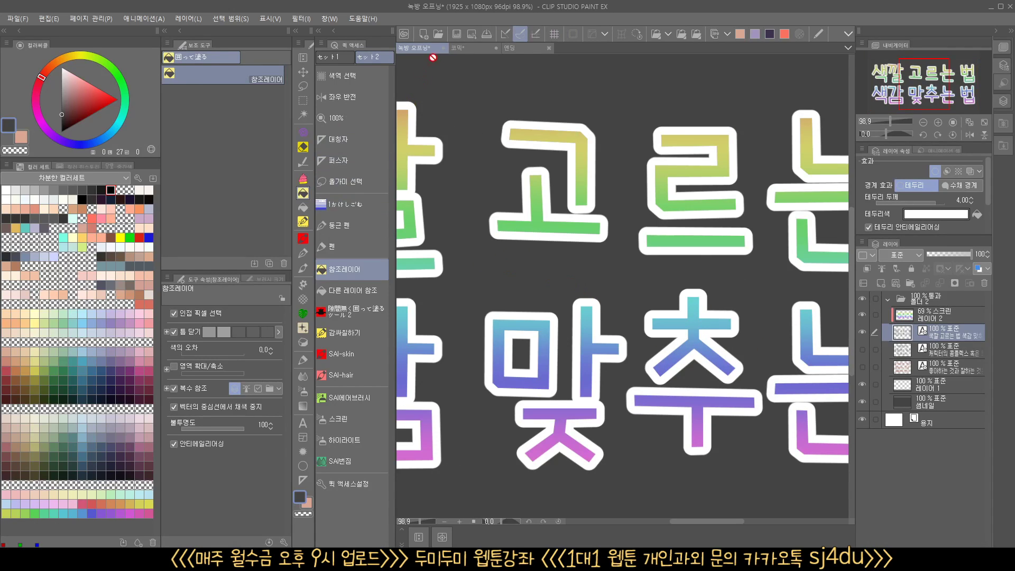
pyautogui.click(473, 49)
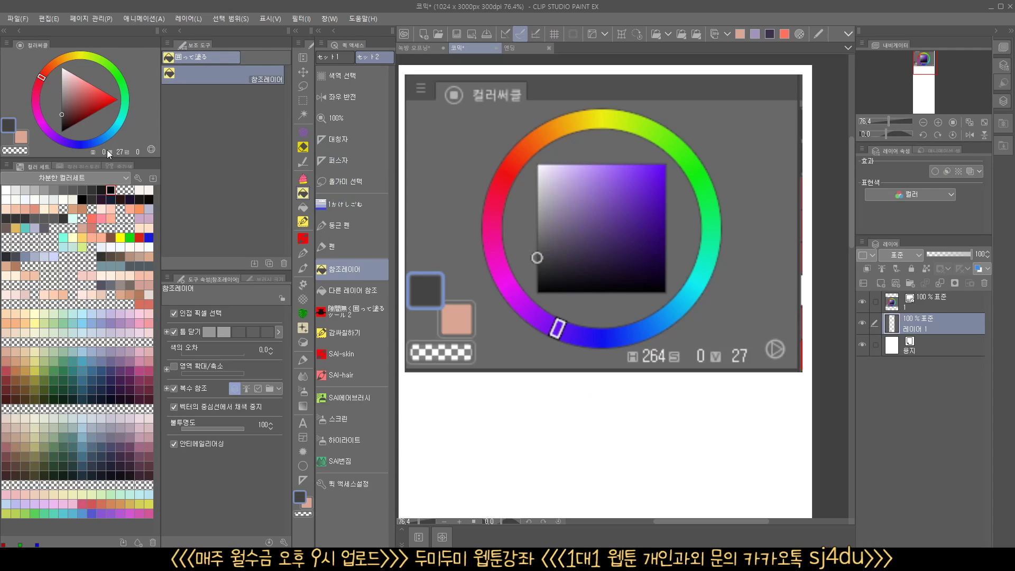
# Step: Compare the colour circle's HLS triangle and HSV square modes, leaving it on the HSV square
pyautogui.click(150, 149)
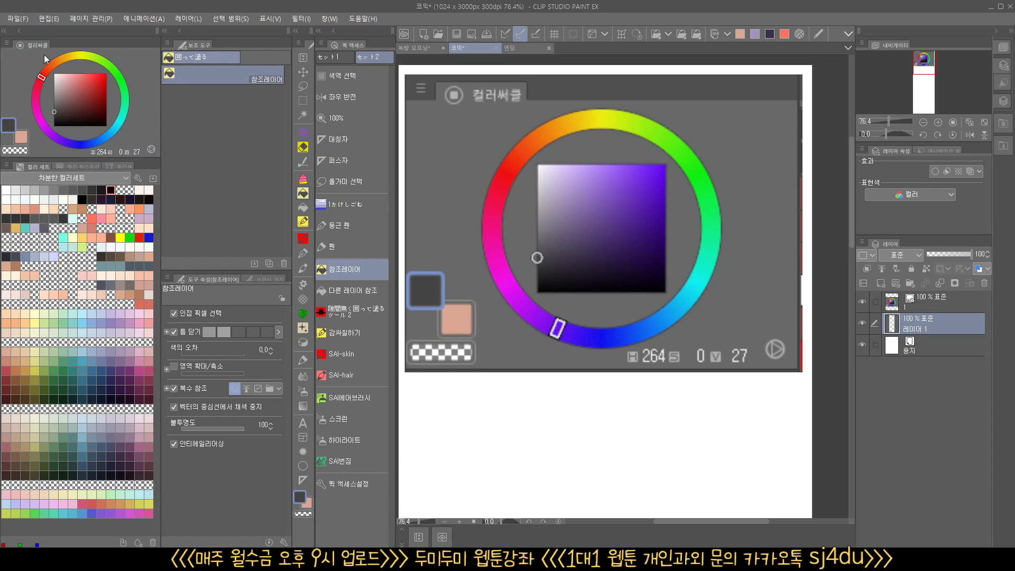
pyautogui.click(151, 149)
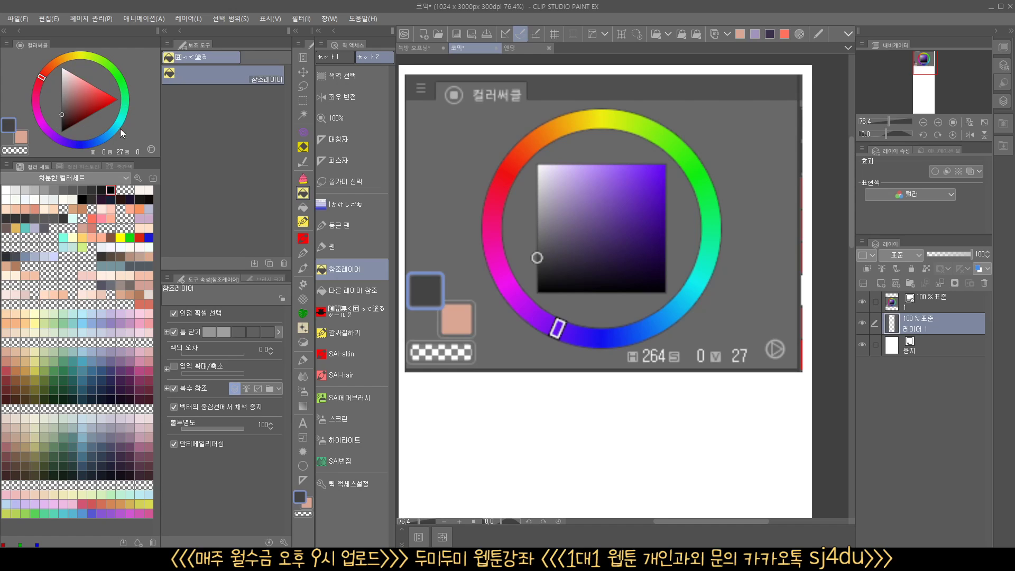
pyautogui.click(152, 150)
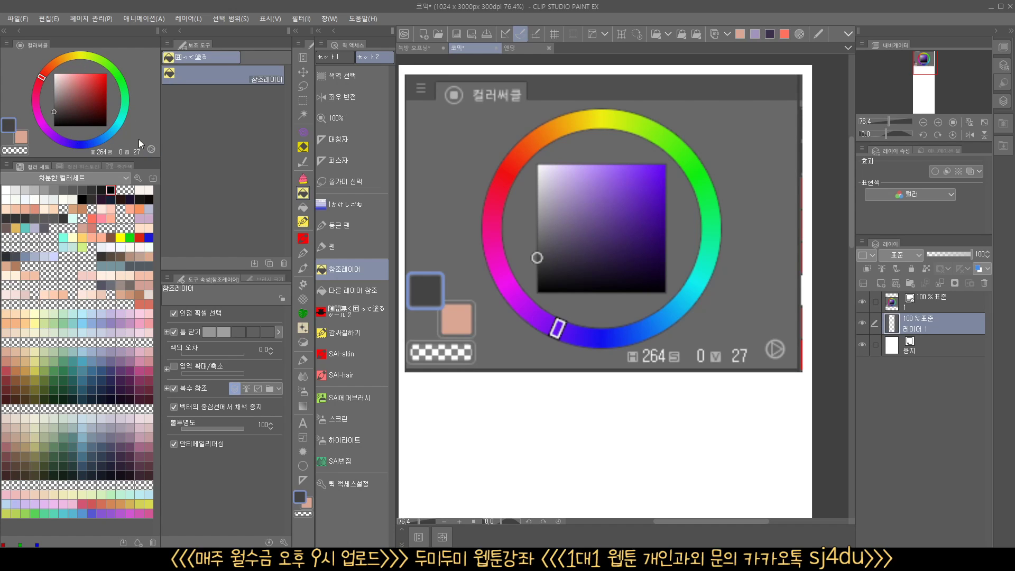
pyautogui.click(150, 150)
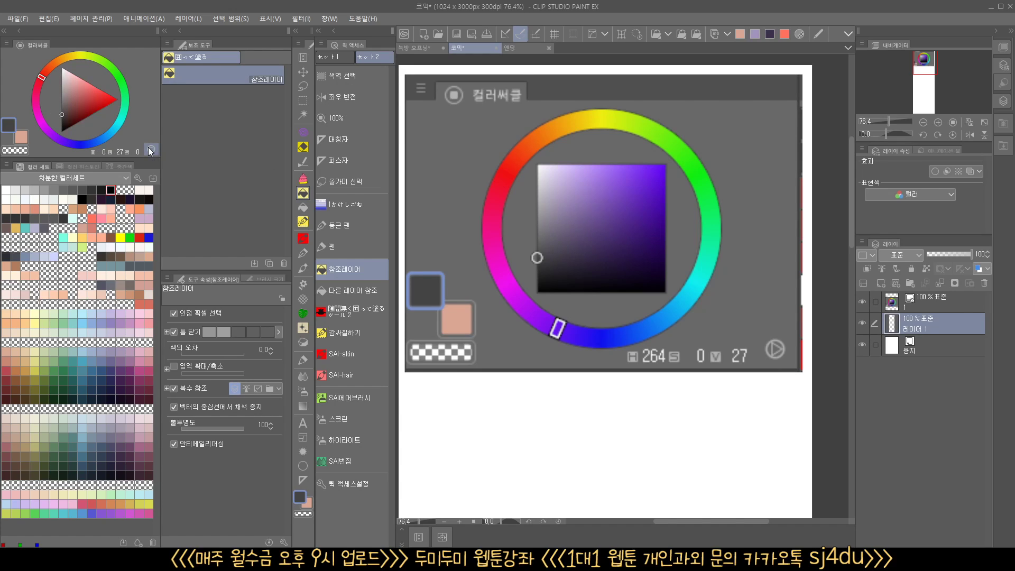
pyautogui.click(152, 150)
pyautogui.click(153, 149)
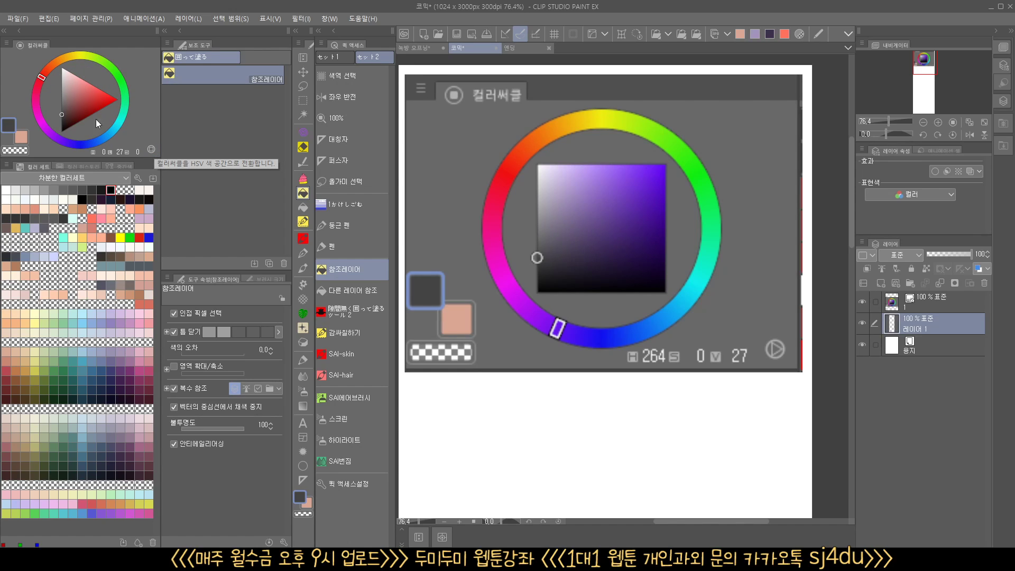
pyautogui.click(148, 149)
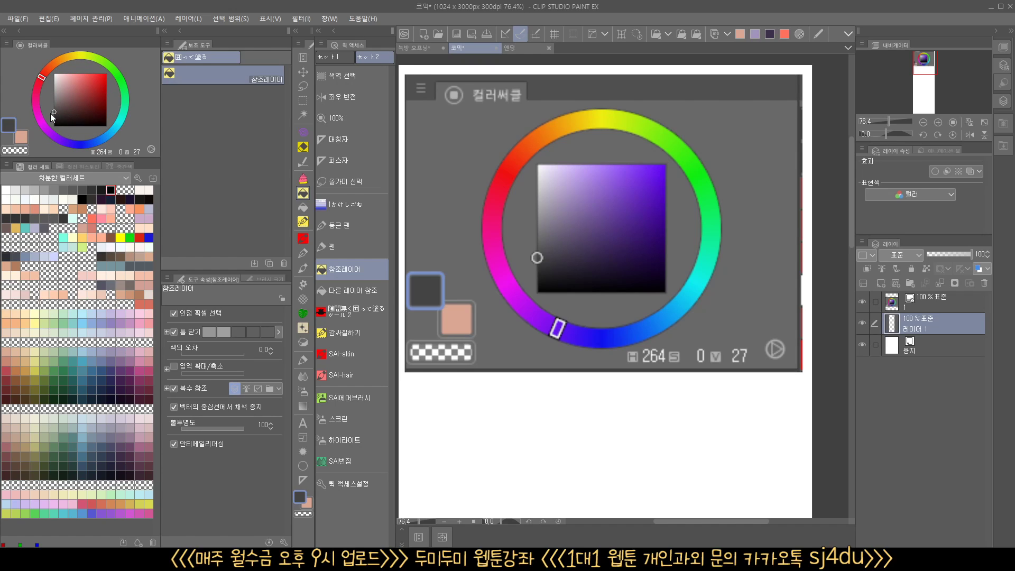
# Step: Activate the main, sub and transparent colours in turn, finishing with the main colour active
pyautogui.click(14, 127)
pyautogui.click(19, 139)
pyautogui.click(22, 151)
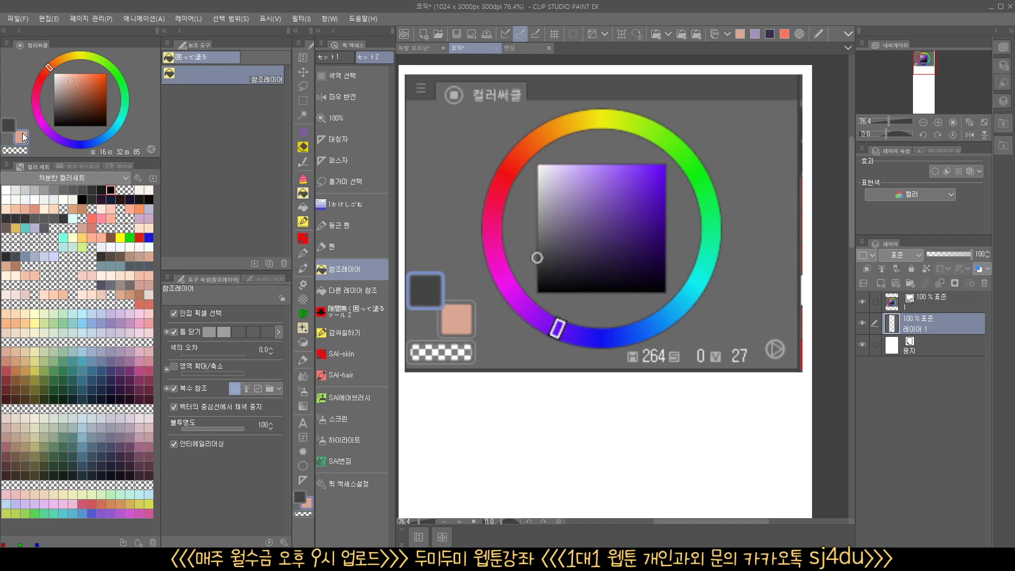
pyautogui.click(10, 126)
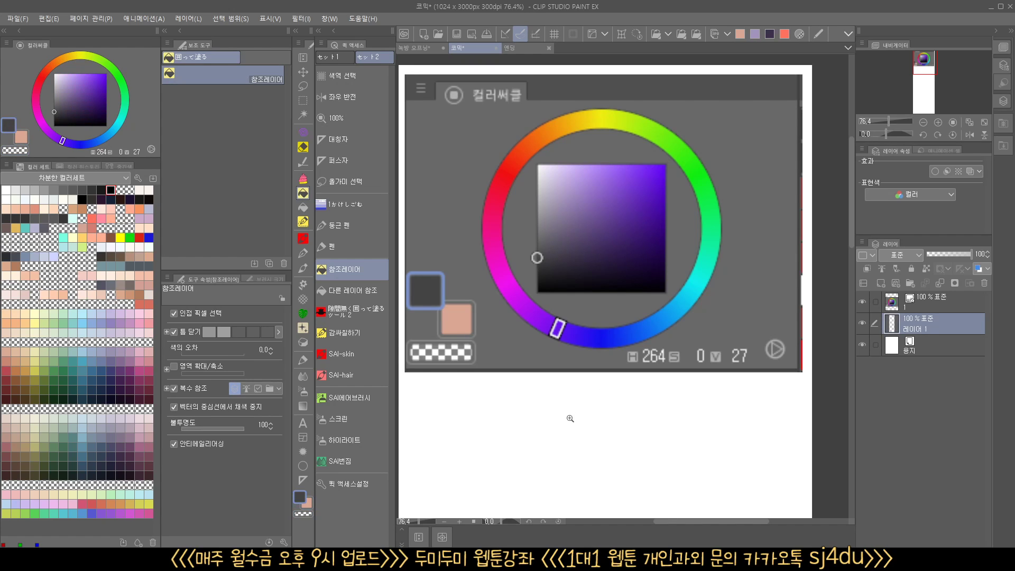
# Step: Stamp the バラ花束【丸弁】 rose brush on 레이어 1 below the colour circle image, using default black as main and white as sub colour
pyautogui.scroll(-5, 584, 432)
pyautogui.scroll(-3, 597, 274)
pyautogui.scroll(-2, 577, 278)
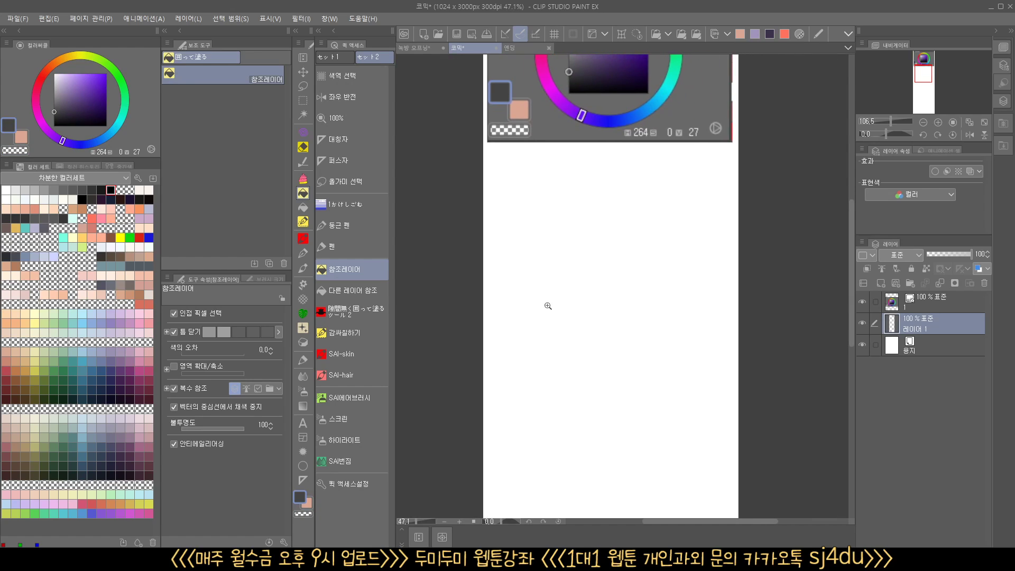
pyautogui.scroll(2, 548, 301)
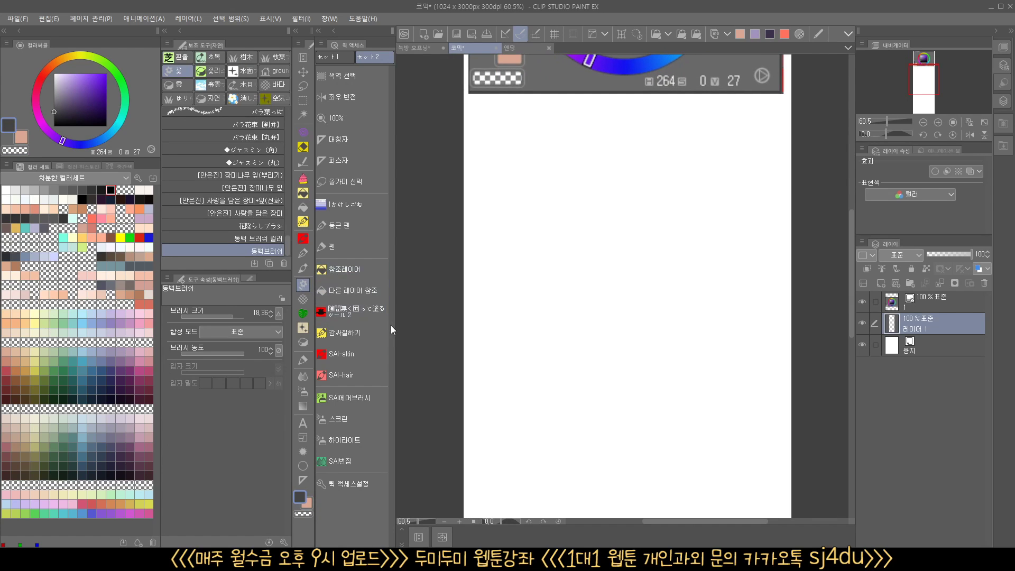
pyautogui.click(257, 136)
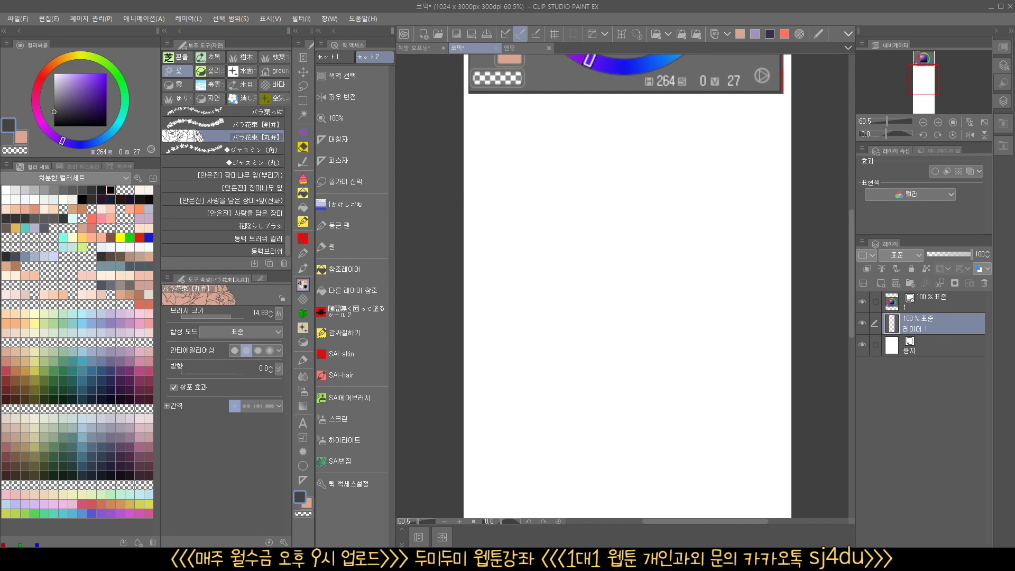
pyautogui.click(63, 113)
pyautogui.click(22, 138)
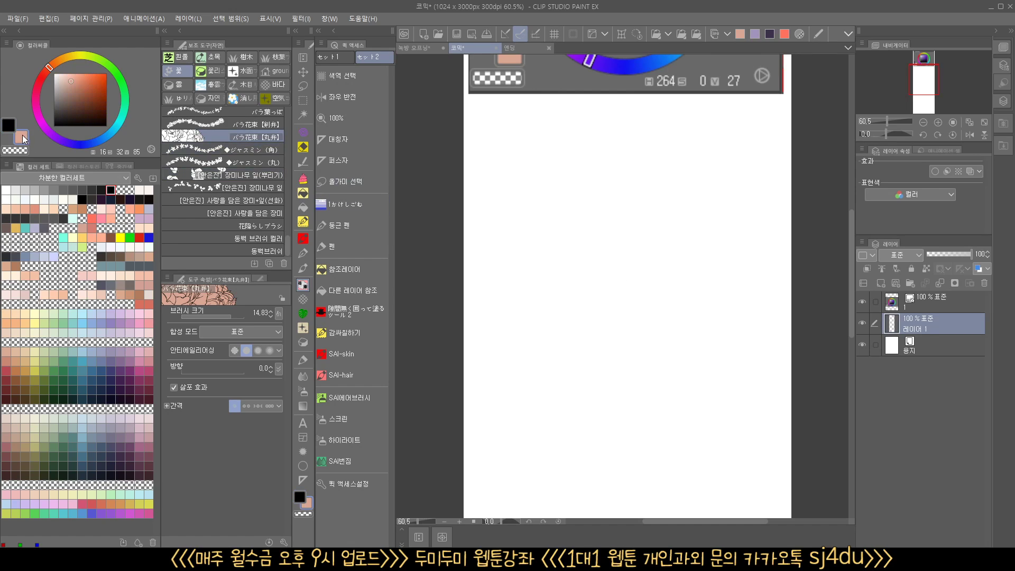
pyautogui.press('d')
pyautogui.click(10, 125)
pyautogui.click(593, 238)
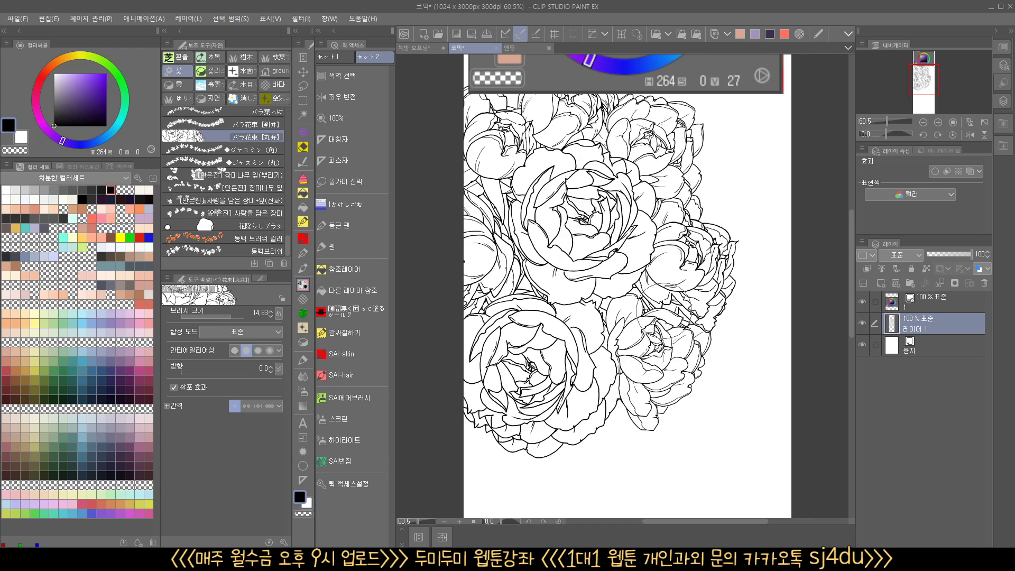
# Step: Undo the rose stamp, stamp the bouquet once more on the blank canvas area, and undo that stamp too
pyautogui.scroll(-2, 634, 311)
pyautogui.hotkey('ctrl', 'z')
pyautogui.click(627, 330)
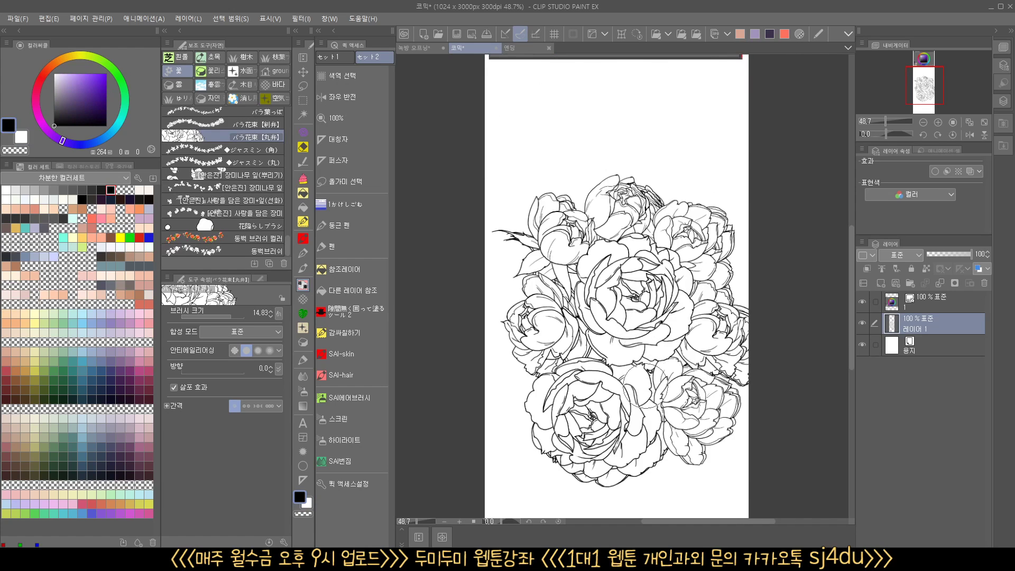
pyautogui.scroll(2, 618, 391)
pyautogui.hotkey('ctrl', 'z')
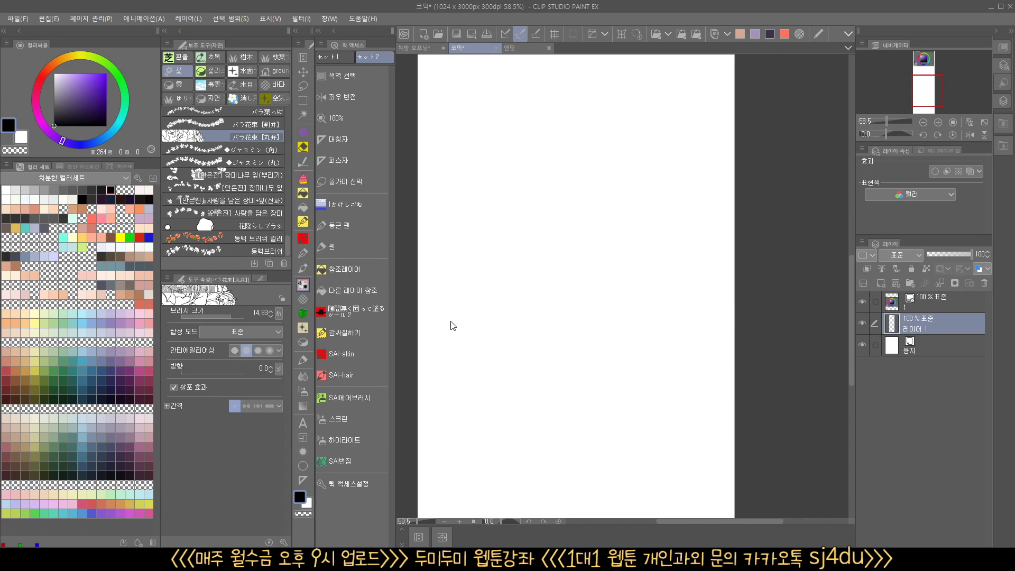
# Step: Set the sub colour to pure red (HSV 0, 100, 100), stamp the bouquet with the sub colour active, and undo the stamp
pyautogui.click(22, 138)
pyautogui.moveTo(79, 110); pyautogui.dragTo(108, 73)
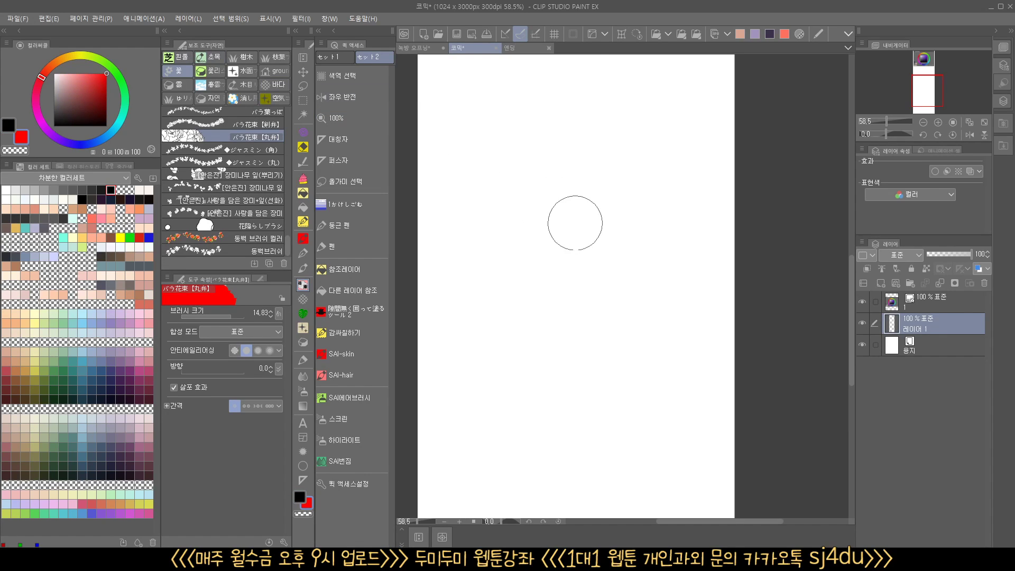
pyautogui.click(576, 222)
pyautogui.click(17, 124)
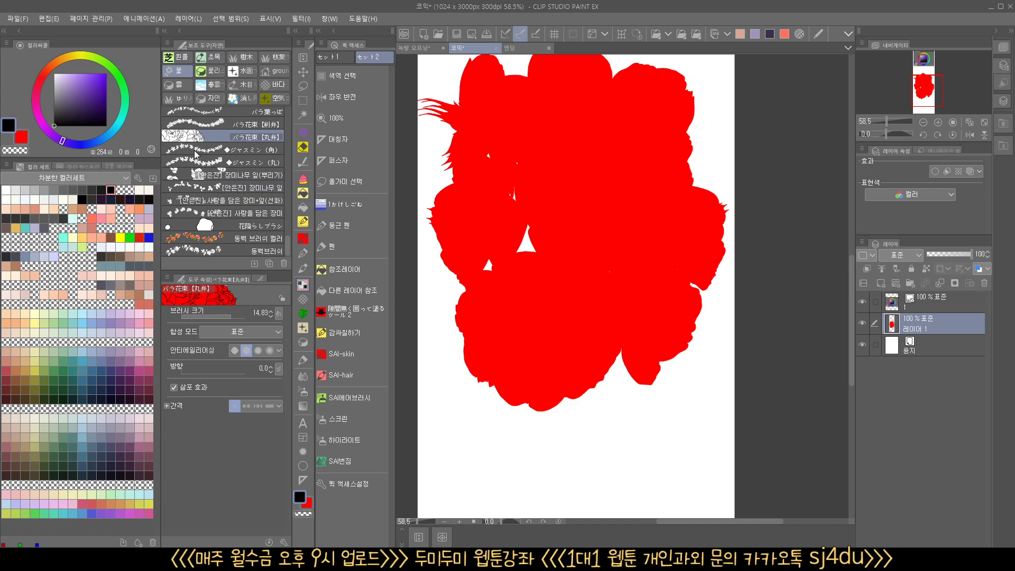
pyautogui.hotkey('ctrl', 'z')
# Step: Repeat and undo the bouquet stamp with the red sub colour active, and stamp it with the black main colour active instead
pyautogui.click(22, 138)
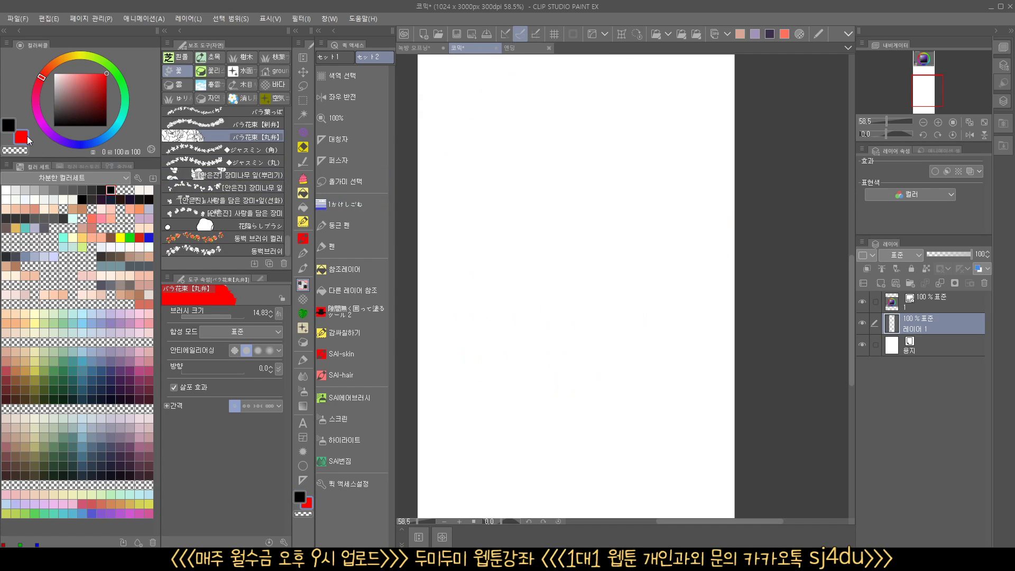
pyautogui.click(546, 274)
pyautogui.hotkey('ctrl', 'z')
pyautogui.click(11, 122)
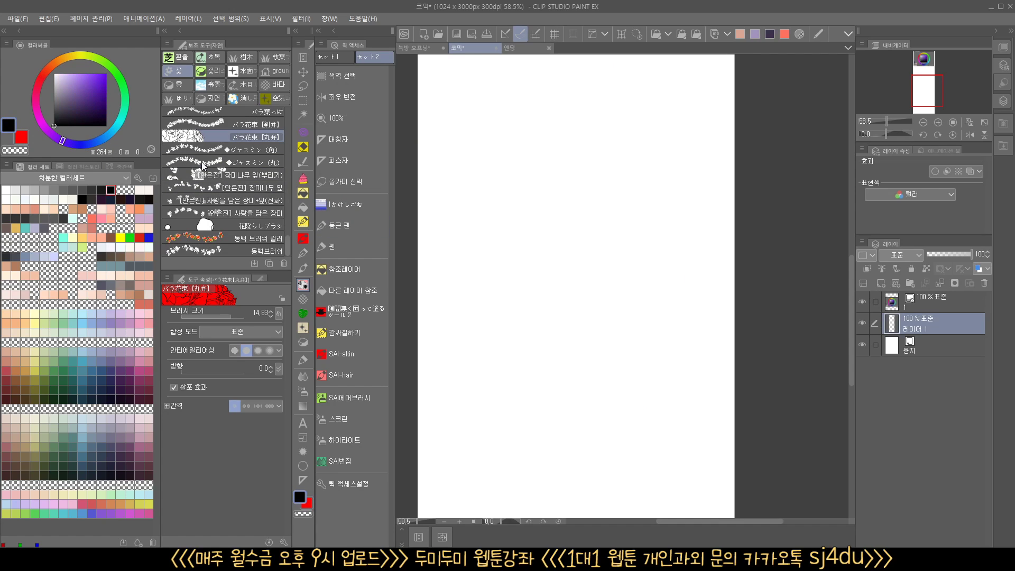
pyautogui.click(581, 273)
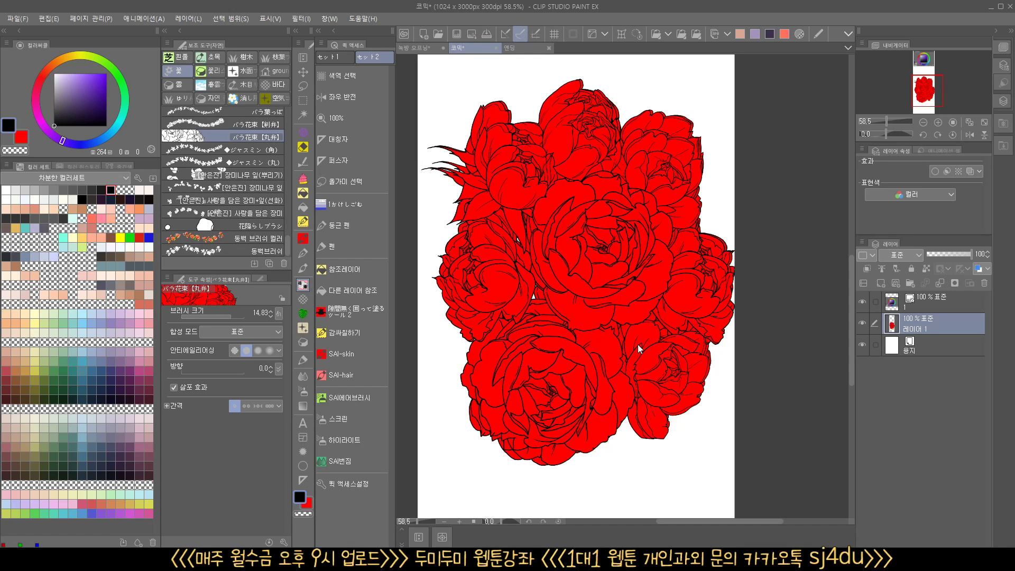
# Step: Set the main colour to purple, about HSV 264, 69, 53, and replace the black-outlined bouquet with a purple-outlined red one
pyautogui.click(93, 95)
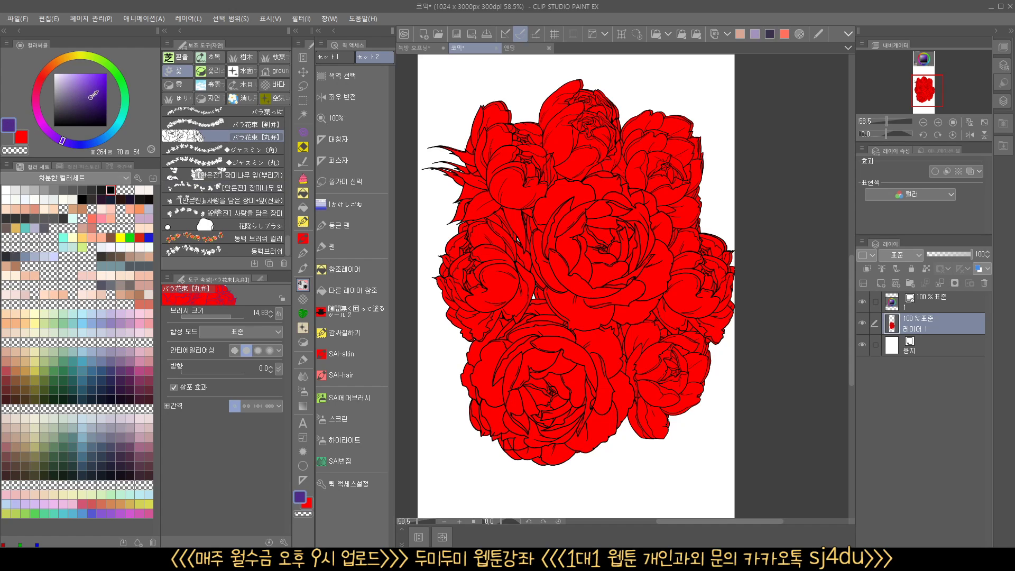
pyautogui.hotkey('ctrl', 'z')
pyautogui.click(515, 204)
pyautogui.hotkey('ctrl', 'z')
pyautogui.click(576, 327)
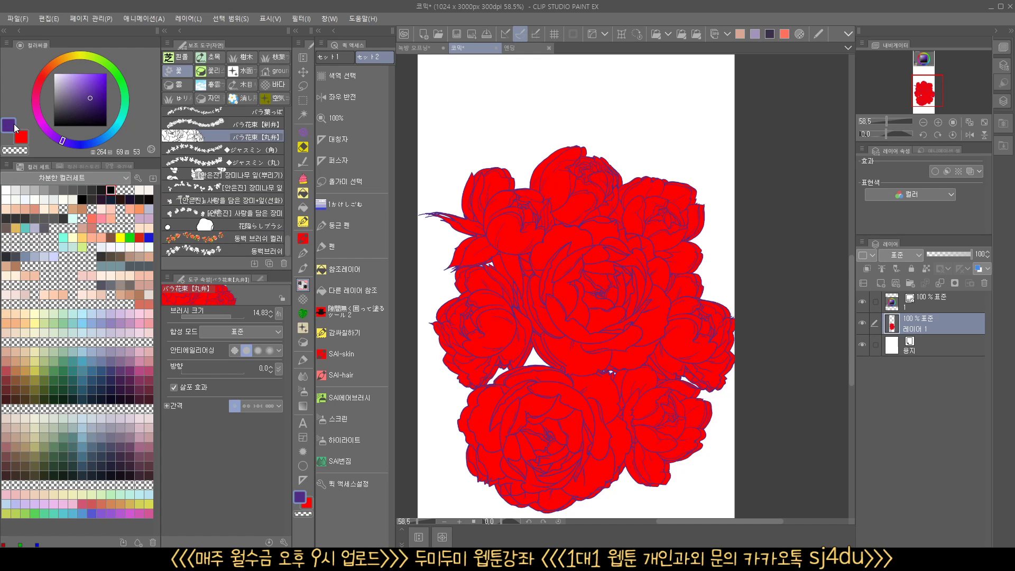
# Step: Reset the drawing colours to black and white and clear the rose bouquet from 레이어 1
pyautogui.click(21, 137)
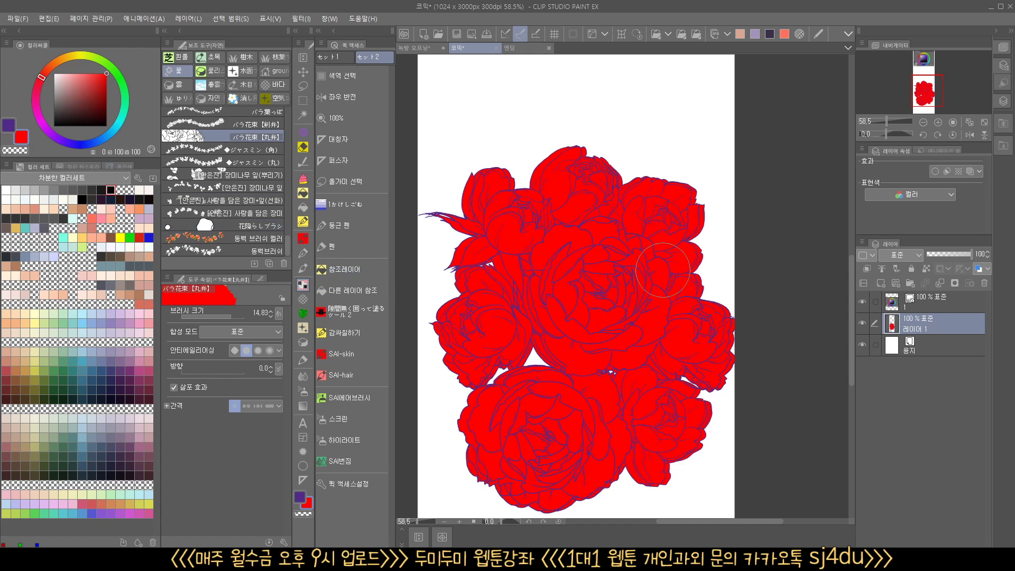
pyautogui.press('d')
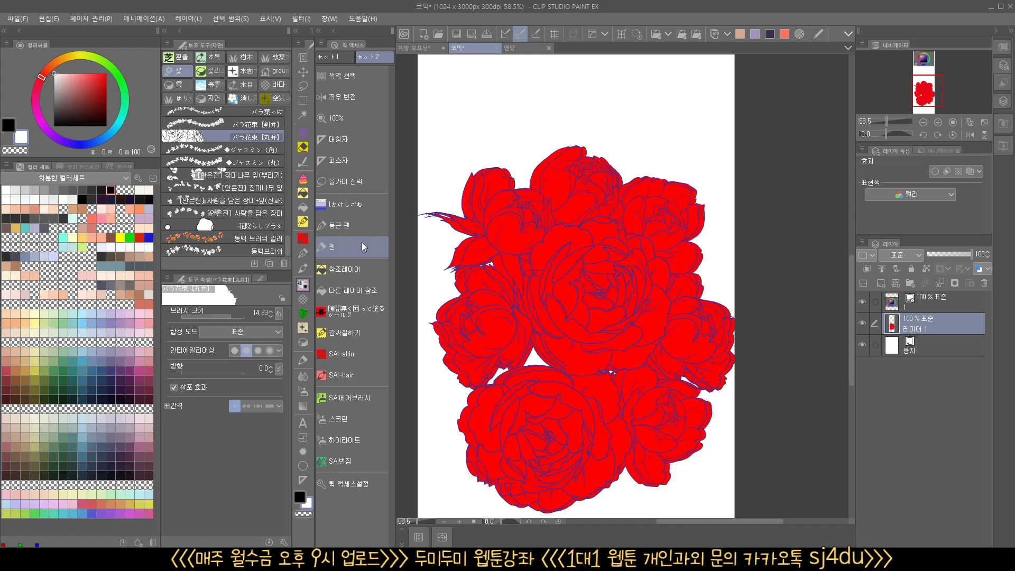
pyautogui.press('Delete')
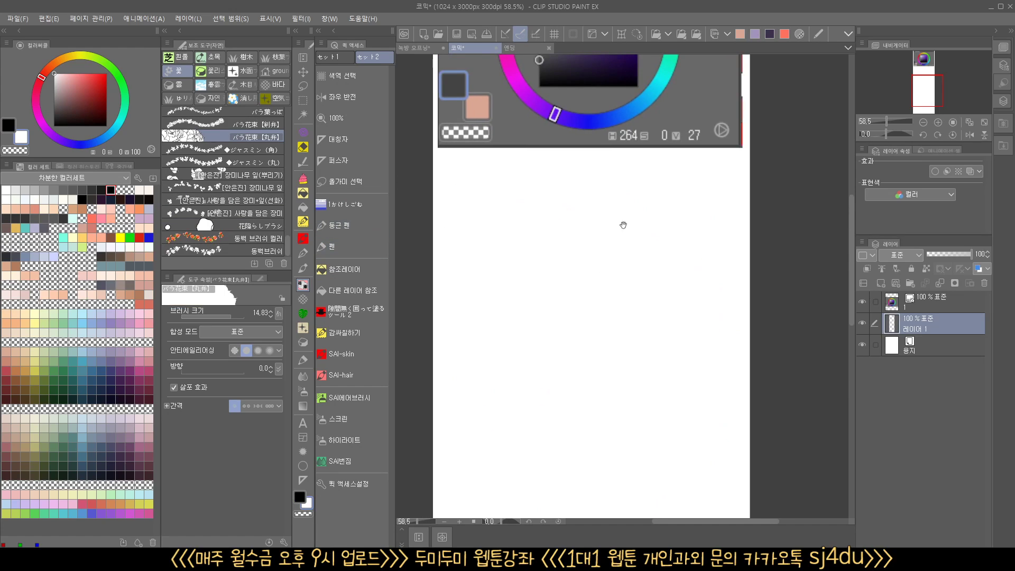
# Step: Return to the colour circle image and select the 둥근 펜 (round pen) for drawing
pyautogui.scroll(3, 627, 304)
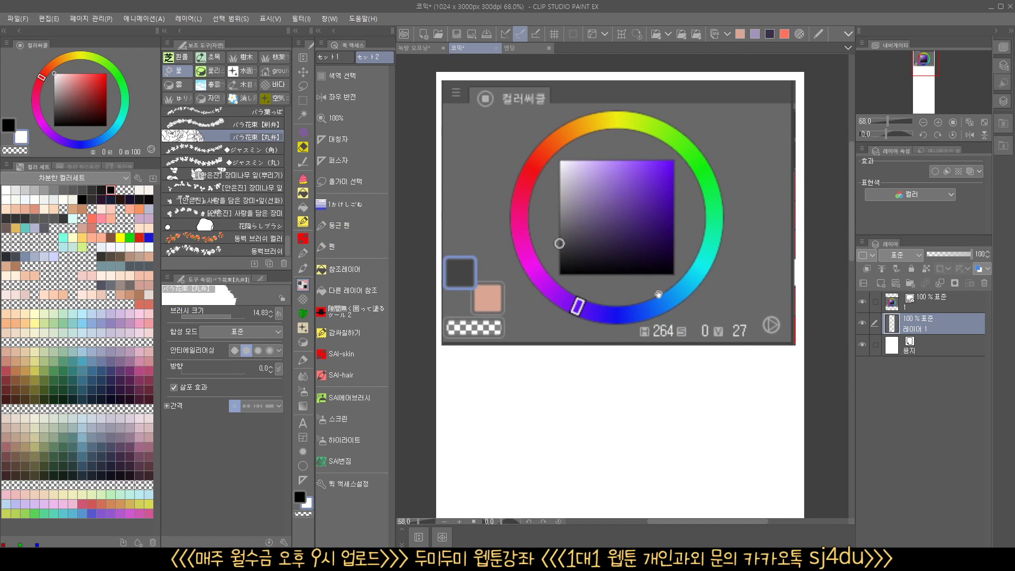
pyautogui.click(338, 225)
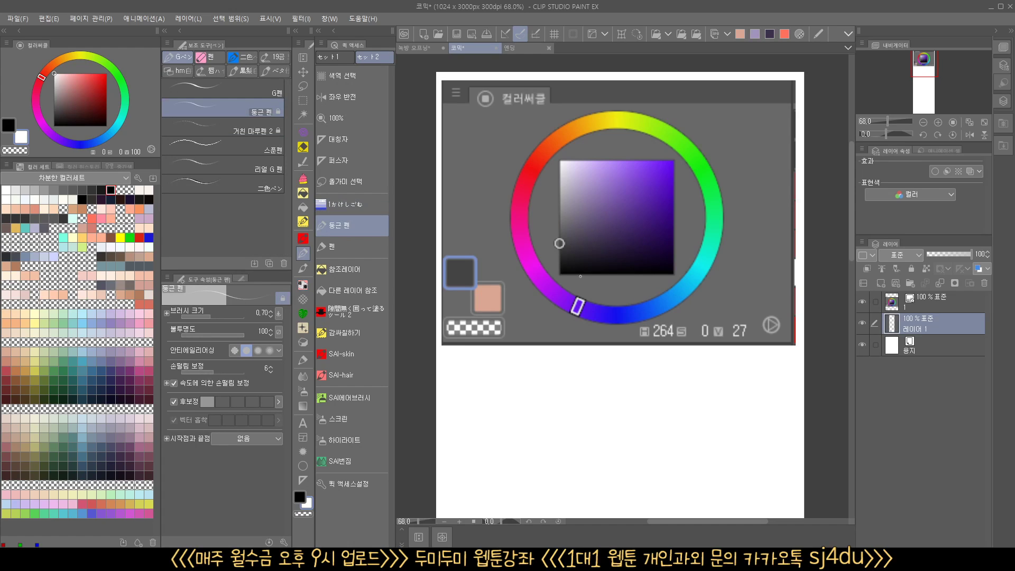
pyautogui.moveTo(612, 379); pyautogui.dragTo(602, 375)
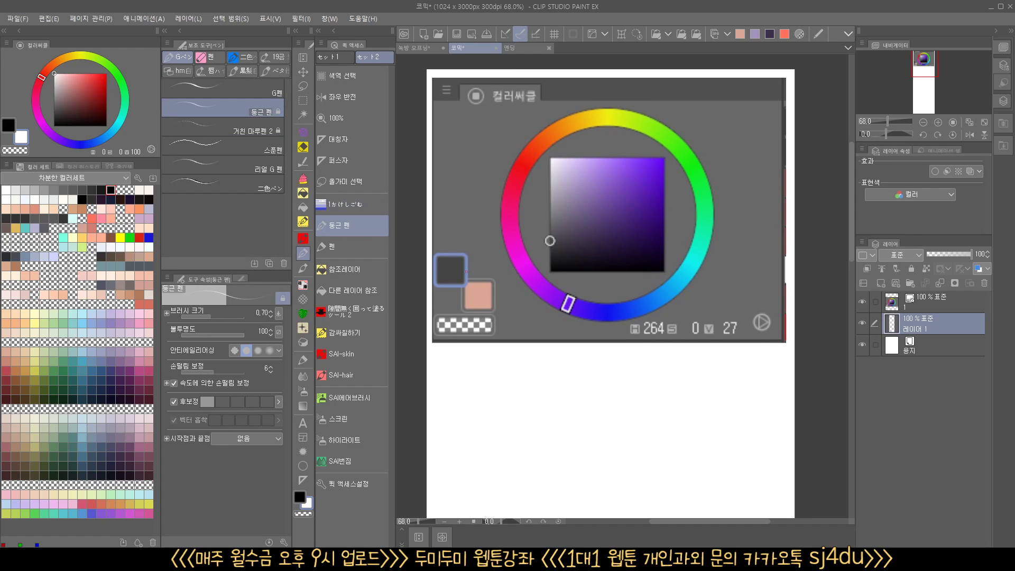
# Step: Move 레이어 1 above the colour circle image layer, draw a white arc around the pictured main colour swatch, and activate the black main colour
pyautogui.moveTo(897, 308); pyautogui.dragTo(897, 299)
pyautogui.moveTo(434, 249); pyautogui.dragTo(481, 275)
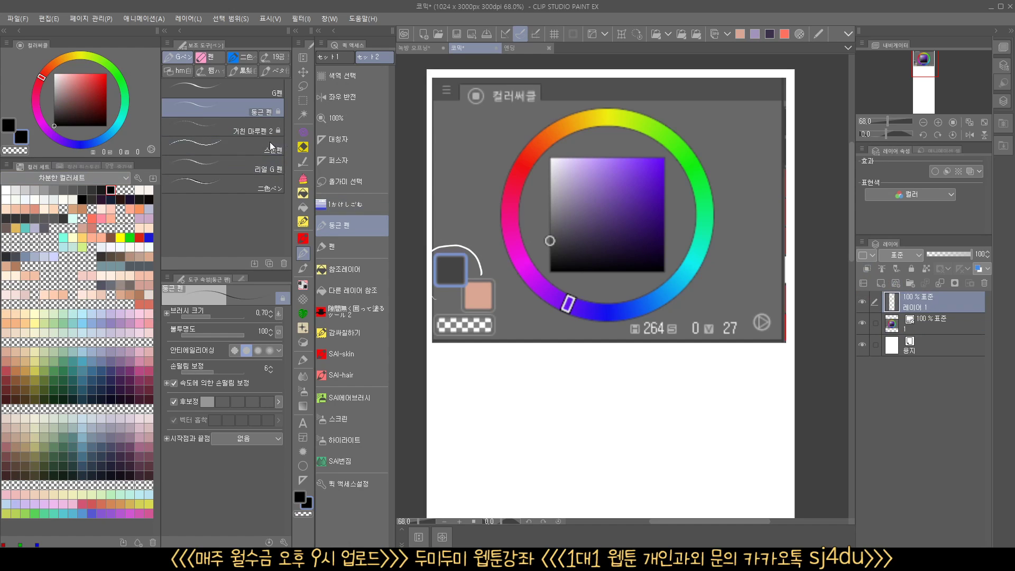
pyautogui.hotkey('ctrl', 'z')
pyautogui.hotkey('ctrl', 'z')
pyautogui.click(8, 125)
pyautogui.scroll(1, 478, 268)
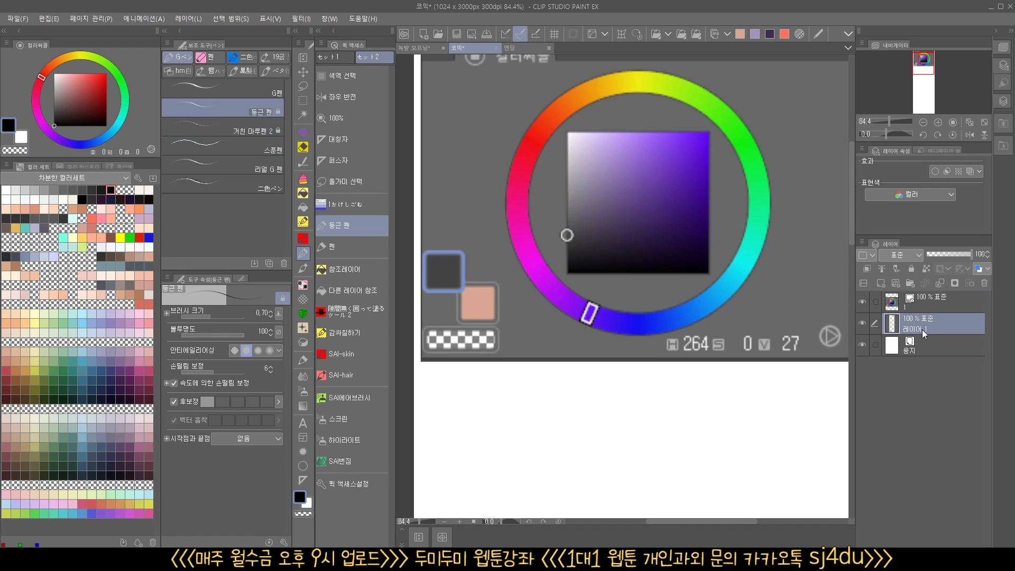
pyautogui.hotkey('ctrl', 'y')
pyautogui.hotkey('ctrl', 'y')
# Step: Label the pictured main, sub and transparent swatches with handwritten 전경, 후경 and 투명, each with a pointer line
pyautogui.moveTo(436, 203)
pyautogui.mouseDown()
pyautogui.moveTo(473, 183)
pyautogui.moveTo(475, 201)
pyautogui.mouseUp()
pyautogui.moveTo(491, 300); pyautogui.dragTo(515, 317)
pyautogui.moveTo(526, 316); pyautogui.dragTo(538, 342)
pyautogui.moveTo(539, 339)
pyautogui.mouseDown()
pyautogui.moveTo(540, 359)
pyautogui.moveTo(561, 342)
pyautogui.mouseUp()
pyautogui.moveTo(560, 346); pyautogui.dragTo(559, 354)
pyautogui.moveTo(470, 358); pyautogui.dragTo(471, 390)
pyautogui.moveTo(447, 406); pyautogui.dragTo(466, 416)
pyautogui.moveTo(455, 418); pyautogui.dragTo(480, 438)
pyautogui.moveTo(479, 408)
pyautogui.mouseDown()
pyautogui.moveTo(482, 420)
pyautogui.moveTo(490, 405)
pyautogui.moveTo(503, 420)
pyautogui.mouseUp()
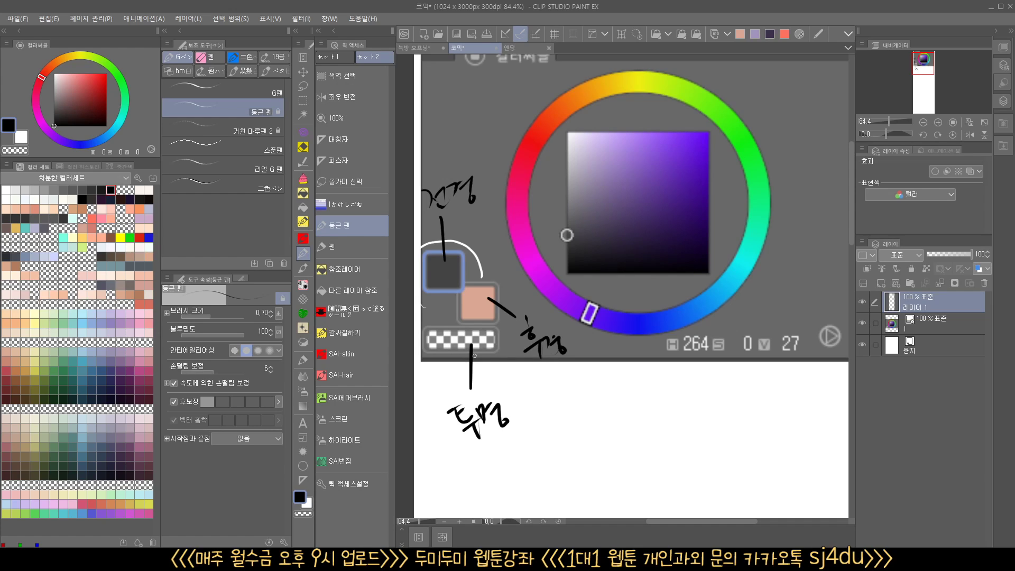
# Step: Draw a curved double-headed arrow outside the hue ring, running from the yellow-green area to the cyan area
pyautogui.moveTo(474, 356); pyautogui.dragTo(436, 392)
pyautogui.moveTo(688, 114)
pyautogui.mouseDown()
pyautogui.moveTo(719, 142)
pyautogui.moveTo(746, 204)
pyautogui.moveTo(728, 316)
pyautogui.mouseUp()
pyautogui.moveTo(725, 292)
pyautogui.mouseDown()
pyautogui.moveTo(728, 313)
pyautogui.moveTo(742, 305)
pyautogui.mouseUp()
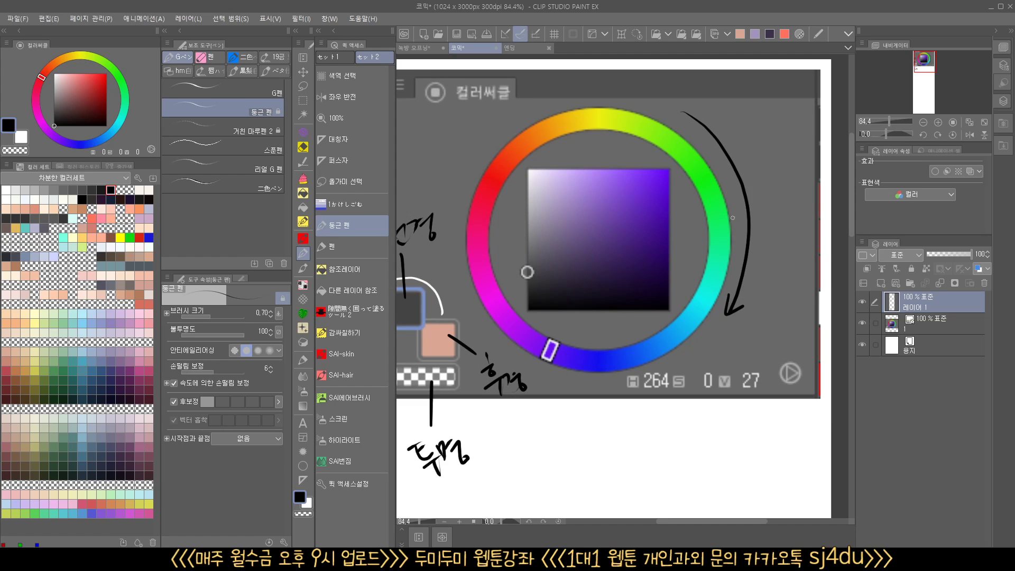
pyautogui.moveTo(689, 127)
pyautogui.mouseDown()
pyautogui.moveTo(678, 104)
pyautogui.moveTo(712, 112)
pyautogui.mouseUp()
# Step: Draw a tall narrow bar outside the curved arrow and divide it into cells with horizontal lines
pyautogui.scroll(1, 757, 197)
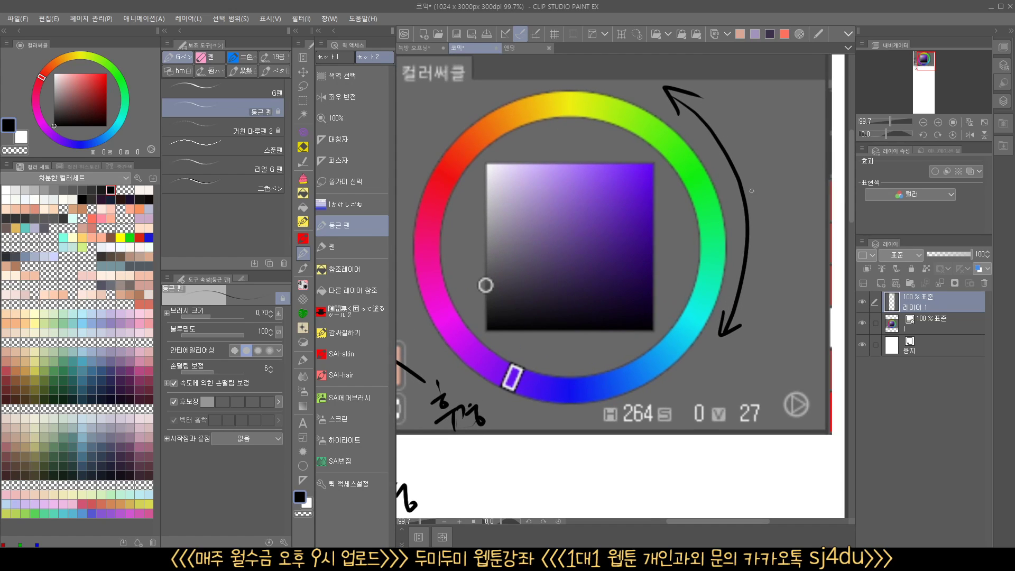
pyautogui.moveTo(766, 134); pyautogui.dragTo(773, 267)
pyautogui.moveTo(766, 128)
pyautogui.mouseDown()
pyautogui.moveTo(813, 142)
pyautogui.moveTo(819, 278)
pyautogui.moveTo(770, 278)
pyautogui.mouseUp()
pyautogui.moveTo(766, 141)
pyautogui.mouseDown()
pyautogui.moveTo(812, 135)
pyautogui.moveTo(812, 149)
pyautogui.mouseUp()
pyautogui.moveTo(773, 182); pyautogui.dragTo(820, 180)
pyautogui.moveTo(771, 204)
pyautogui.mouseDown()
pyautogui.moveTo(819, 201)
pyautogui.moveTo(818, 220)
pyautogui.mouseUp()
pyautogui.moveTo(773, 244); pyautogui.dragTo(820, 239)
pyautogui.moveTo(773, 259); pyautogui.dragTo(816, 256)
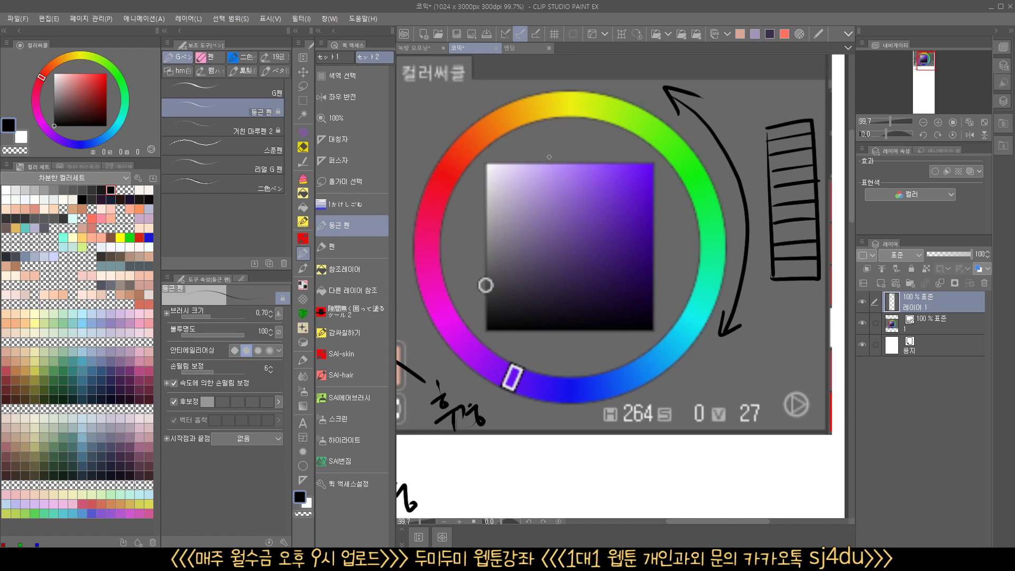
# Step: Undo a trial stroke above the colour square, and circle its white corner with the handwritten label 흰
pyautogui.moveTo(496, 153); pyautogui.dragTo(621, 148)
pyautogui.hotkey('ctrl', 'z')
pyautogui.keyDown('ctrl'); pyautogui.click(505, 165); pyautogui.keyUp('ctrl')
pyautogui.keyDown('ctrl'); pyautogui.click(504, 166); pyautogui.keyUp('ctrl')
pyautogui.moveTo(483, 148)
pyautogui.mouseDown()
pyautogui.moveTo(487, 169)
pyautogui.moveTo(481, 144)
pyautogui.moveTo(507, 140)
pyautogui.mouseUp()
pyautogui.moveTo(499, 151); pyautogui.dragTo(522, 144)
pyautogui.moveTo(519, 141)
pyautogui.mouseDown()
pyautogui.moveTo(521, 156)
pyautogui.moveTo(538, 144)
pyautogui.mouseUp()
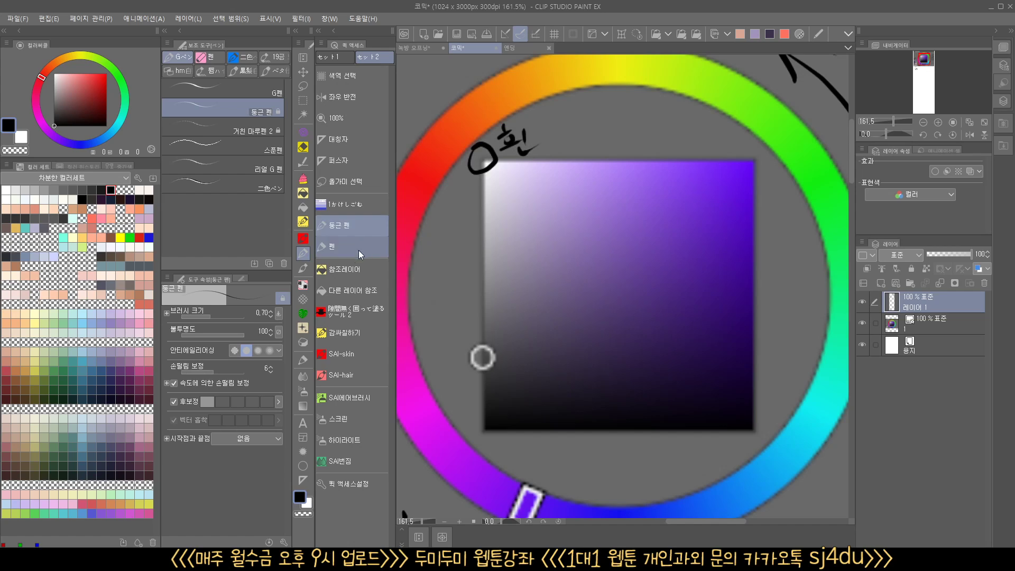
# Step: Switch to the 매직 펜 and set its brush size to 0.50
pyautogui.click(362, 248)
pyautogui.moveTo(450, 325); pyautogui.dragTo(485, 244)
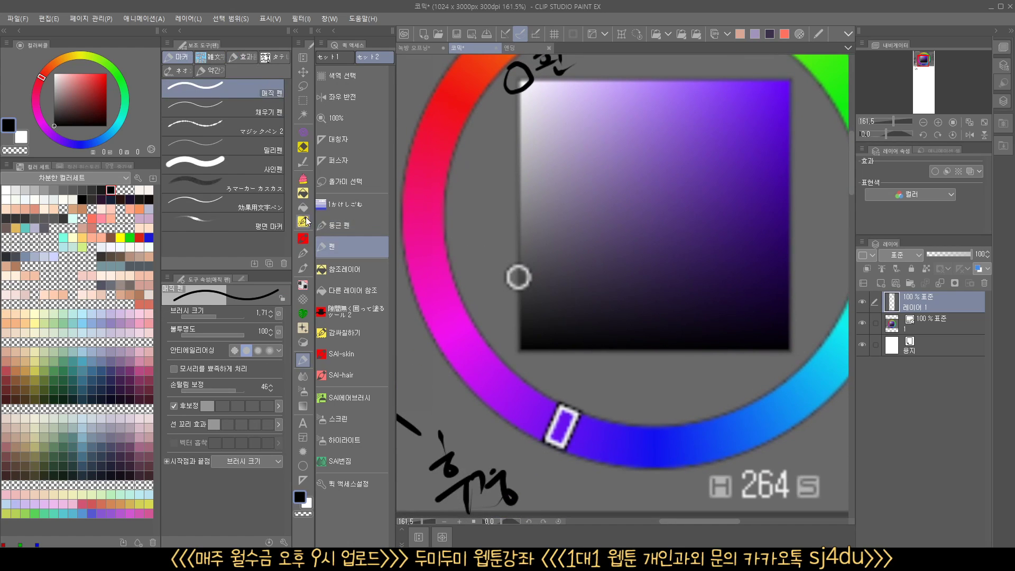
pyautogui.press('[')
pyautogui.press('[')
pyautogui.press('[')
pyautogui.press('[')
pyautogui.press('[')
pyautogui.press('[')
pyautogui.press('[')
# Step: Circle the colour square's black corner and label it 검, and circle its pure-colour corner with a thick outline and label it 원색
pyautogui.moveTo(520, 342)
pyautogui.mouseDown()
pyautogui.moveTo(536, 349)
pyautogui.moveTo(510, 333)
pyautogui.moveTo(488, 271)
pyautogui.moveTo(494, 287)
pyautogui.moveTo(394, 346)
pyautogui.mouseUp()
pyautogui.moveTo(713, 160)
pyautogui.mouseDown()
pyautogui.moveTo(690, 152)
pyautogui.moveTo(694, 131)
pyautogui.moveTo(709, 135)
pyautogui.moveTo(729, 197)
pyautogui.mouseUp()
pyautogui.moveTo(715, 211)
pyautogui.mouseDown()
pyautogui.moveTo(738, 208)
pyautogui.moveTo(728, 221)
pyautogui.mouseUp()
pyautogui.moveTo(732, 213); pyautogui.dragTo(749, 226)
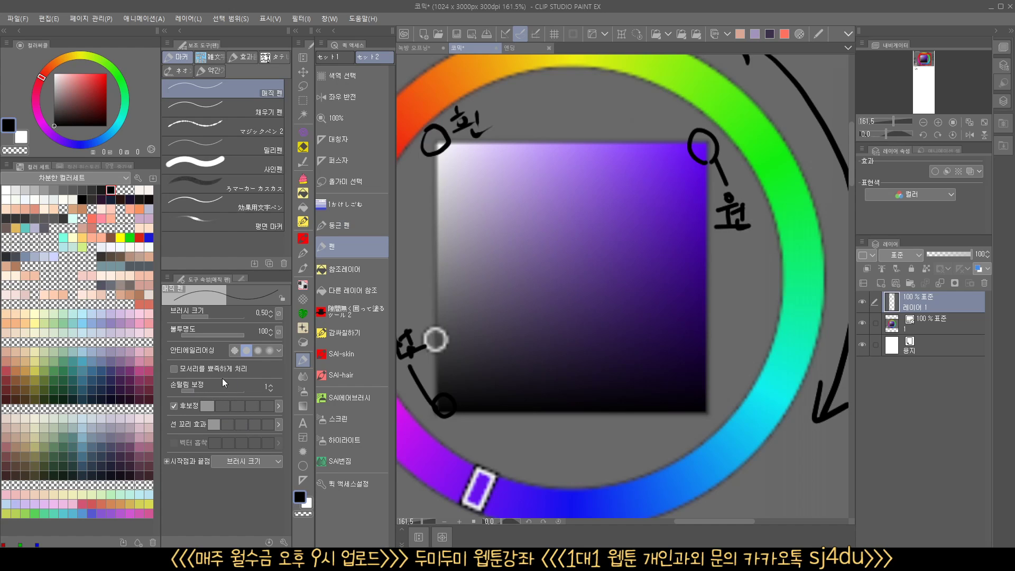
pyautogui.moveTo(733, 249); pyautogui.dragTo(730, 261)
pyautogui.moveTo(736, 249); pyautogui.dragTo(744, 258)
pyautogui.moveTo(745, 239)
pyautogui.mouseDown()
pyautogui.moveTo(747, 260)
pyautogui.moveTo(755, 248)
pyautogui.mouseUp()
pyautogui.moveTo(757, 239); pyautogui.dragTo(758, 264)
pyautogui.moveTo(747, 267); pyautogui.dragTo(731, 324)
pyautogui.scroll(-3, 748, 282)
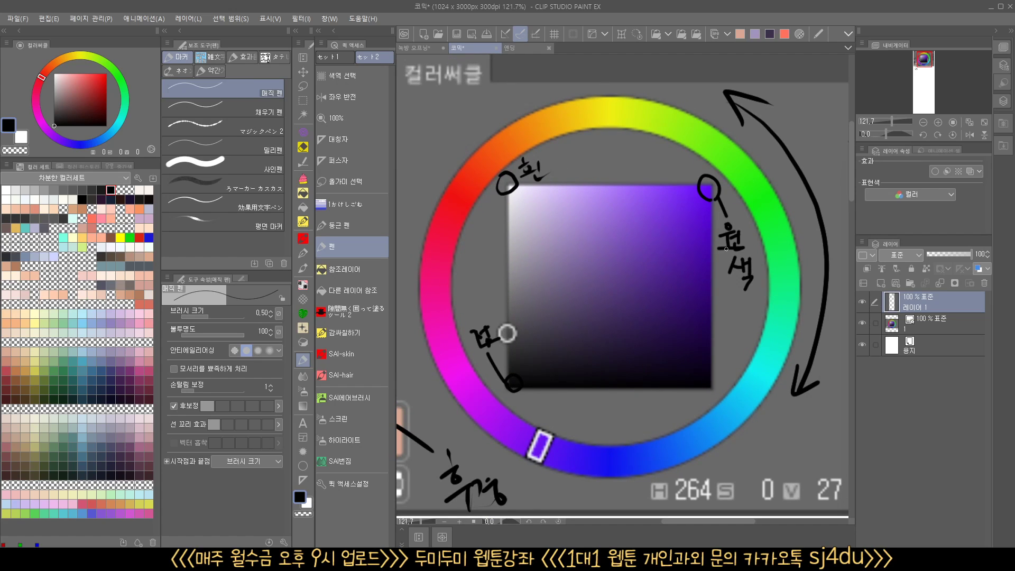
pyautogui.moveTo(697, 187); pyautogui.dragTo(719, 196)
# Step: Sample pure red, HSV 0, 100, 100, and shades across the colour square, ending on a pale yellow about HSV 54, 12, 100
pyautogui.moveTo(95, 88); pyautogui.dragTo(160, 43)
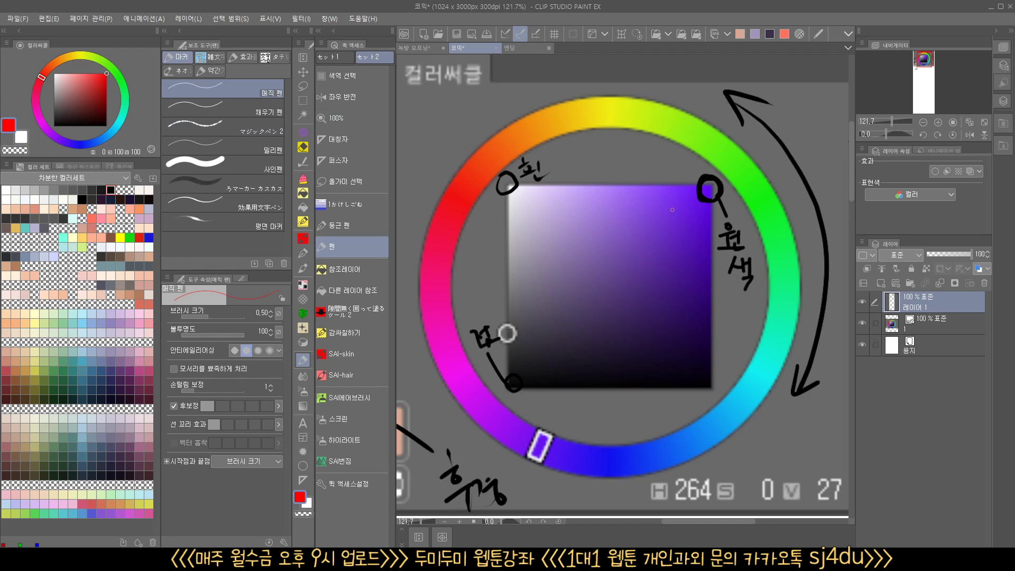
pyautogui.moveTo(103, 102); pyautogui.dragTo(37, 43)
pyautogui.moveTo(43, 88); pyautogui.dragTo(50, 157)
pyautogui.click(81, 92)
pyautogui.moveTo(84, 89); pyautogui.dragTo(37, 144)
pyautogui.moveTo(52, 75)
pyautogui.mouseDown()
pyautogui.moveTo(50, 135)
pyautogui.moveTo(123, 118)
pyautogui.moveTo(68, 144)
pyautogui.moveTo(125, 110)
pyautogui.moveTo(40, 78)
pyautogui.moveTo(117, 125)
pyautogui.moveTo(93, 142)
pyautogui.moveTo(121, 118)
pyautogui.mouseUp()
pyautogui.moveTo(108, 84); pyautogui.dragTo(107, 73)
pyautogui.moveTo(124, 119)
pyautogui.mouseDown()
pyautogui.moveTo(60, 59)
pyautogui.moveTo(47, 132)
pyautogui.moveTo(76, 60)
pyautogui.moveTo(48, 132)
pyautogui.moveTo(122, 117)
pyautogui.moveTo(77, 58)
pyautogui.moveTo(53, 73)
pyautogui.moveTo(120, 62)
pyautogui.moveTo(127, 123)
pyautogui.moveTo(125, 63)
pyautogui.moveTo(85, 73)
pyautogui.mouseUp()
pyautogui.click(108, 71)
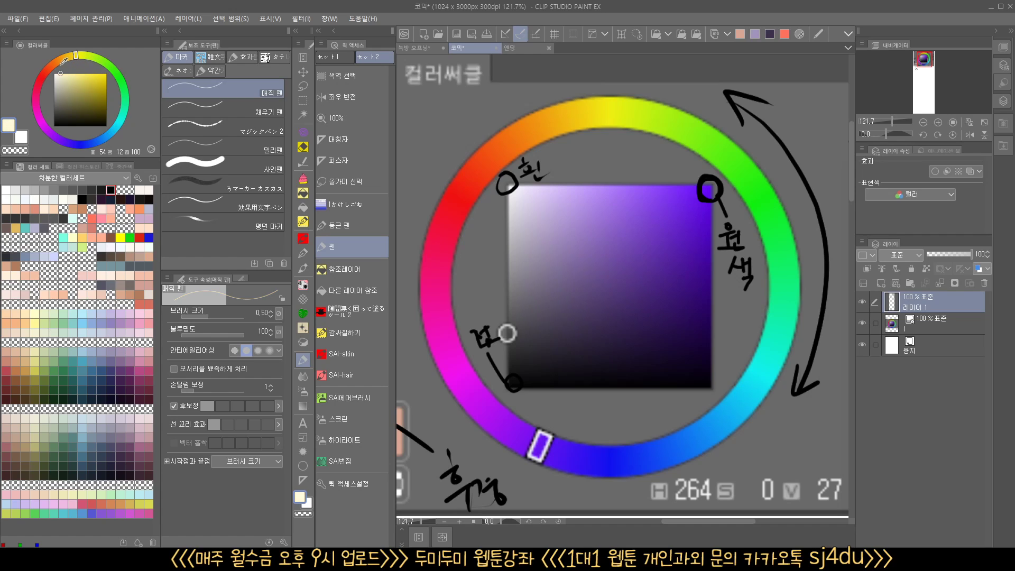
# Step: Sample yellow shades at hue 54, from a dark grey through pure yellow to a deep olive about HSV 54, 79, 64
pyautogui.moveTo(58, 63)
pyautogui.mouseDown()
pyautogui.moveTo(112, 61)
pyautogui.moveTo(121, 118)
pyautogui.moveTo(120, 66)
pyautogui.mouseUp()
pyautogui.moveTo(108, 72)
pyautogui.mouseDown()
pyautogui.moveTo(69, 104)
pyautogui.moveTo(86, 67)
pyautogui.moveTo(66, 67)
pyautogui.moveTo(108, 60)
pyautogui.moveTo(117, 124)
pyautogui.moveTo(116, 69)
pyautogui.moveTo(62, 111)
pyautogui.mouseUp()
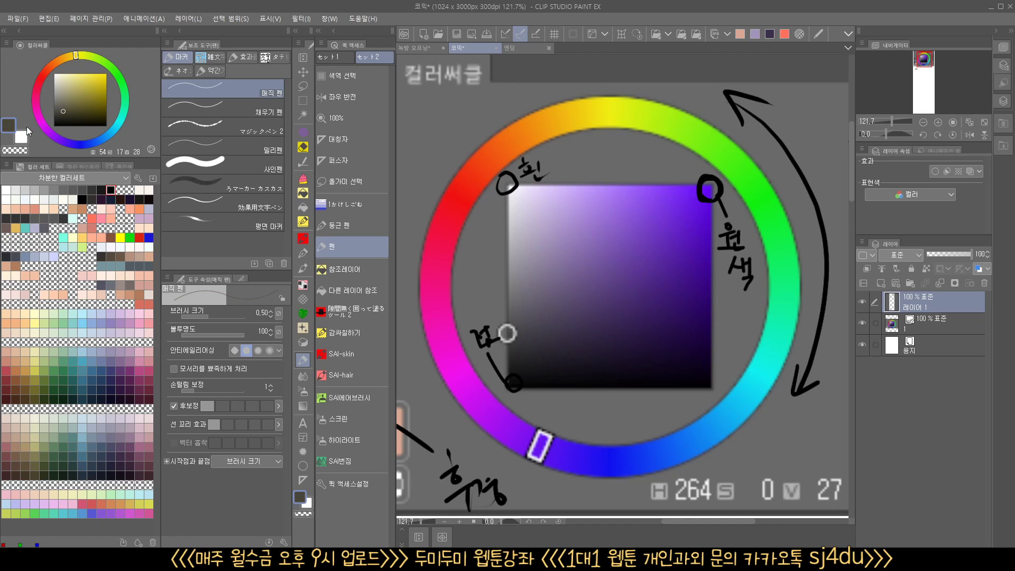
pyautogui.moveTo(104, 86); pyautogui.dragTo(118, 67)
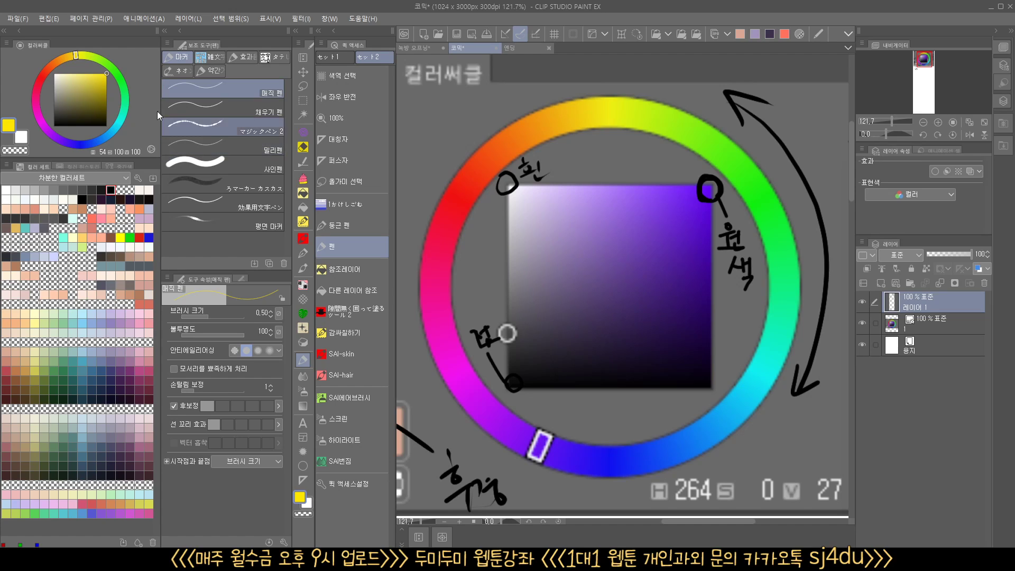
pyautogui.moveTo(106, 74)
pyautogui.mouseDown()
pyautogui.moveTo(61, 75)
pyautogui.moveTo(72, 82)
pyautogui.mouseUp()
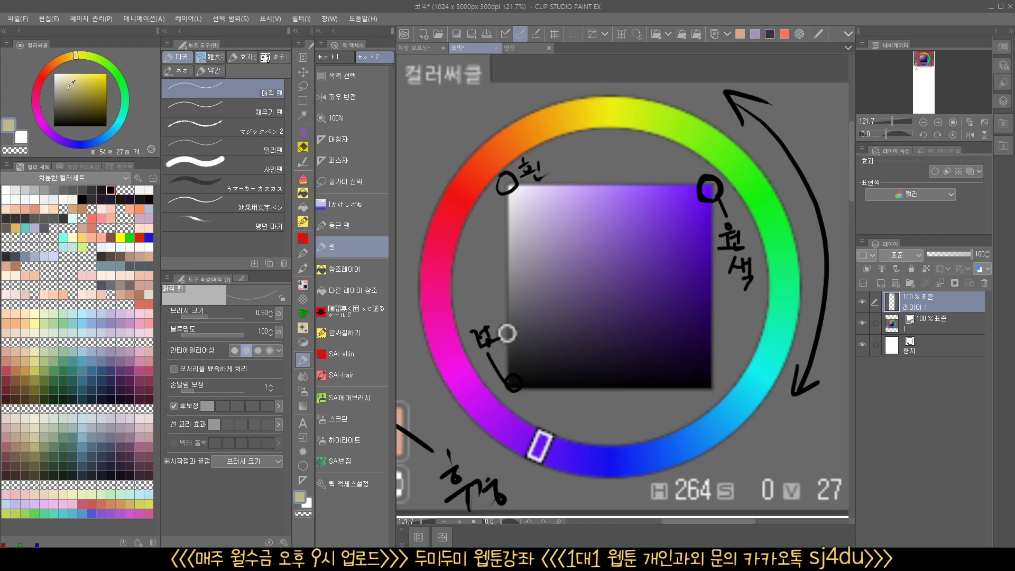
pyautogui.moveTo(70, 87)
pyautogui.mouseDown()
pyautogui.moveTo(112, 84)
pyautogui.moveTo(103, 85)
pyautogui.moveTo(117, 68)
pyautogui.moveTo(96, 89)
pyautogui.mouseUp()
# Step: Paint a pure green blob, HSV 99, 100, 100, with brush size 8.65 in the blank area below the colour circle image
pyautogui.scroll(-5, 720, 321)
pyautogui.scroll(4, 634, 317)
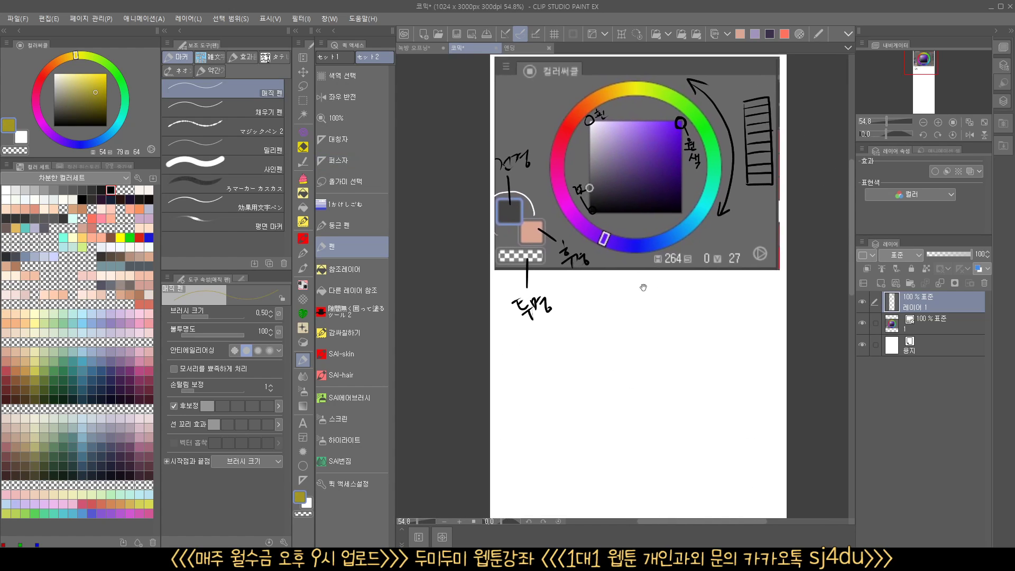
pyautogui.scroll(1, 614, 379)
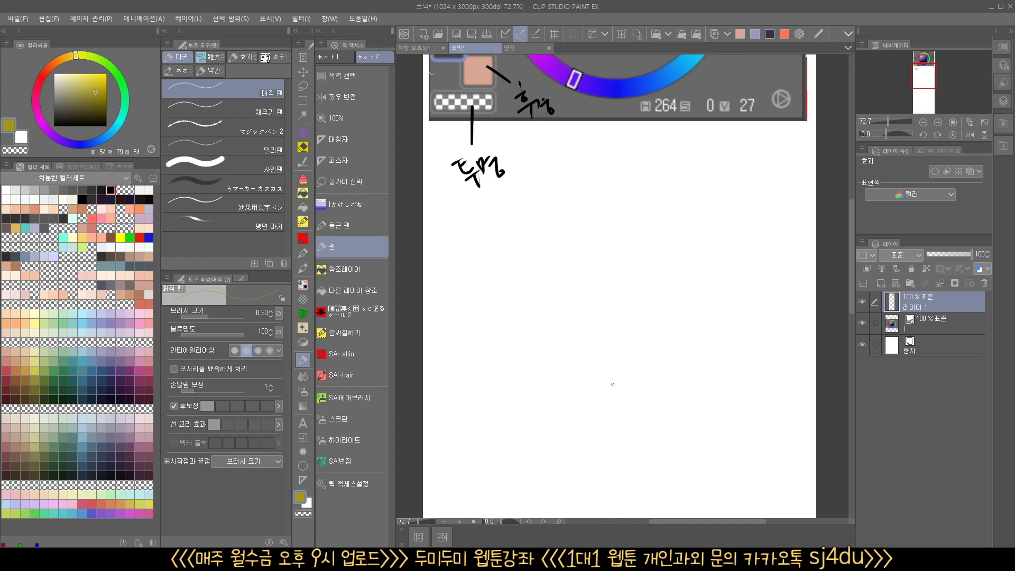
pyautogui.click(107, 74)
pyautogui.moveTo(77, 55); pyautogui.dragTo(108, 64)
pyautogui.moveTo(584, 344)
pyautogui.mouseDown()
pyautogui.moveTo(609, 364)
pyautogui.moveTo(605, 289)
pyautogui.moveTo(629, 336)
pyautogui.moveTo(588, 304)
pyautogui.moveTo(654, 304)
pyautogui.moveTo(620, 350)
pyautogui.moveTo(617, 287)
pyautogui.mouseUp()
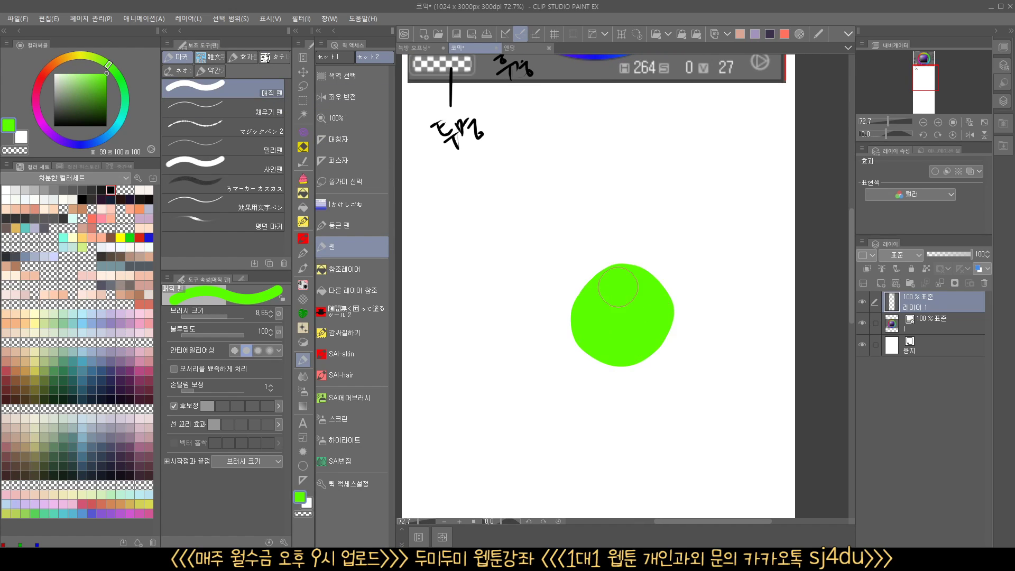
# Step: Hide the 용지 paper layer and paint a white blob and a black blob beside the green one
pyautogui.moveTo(105, 74); pyautogui.dragTo(57, 38)
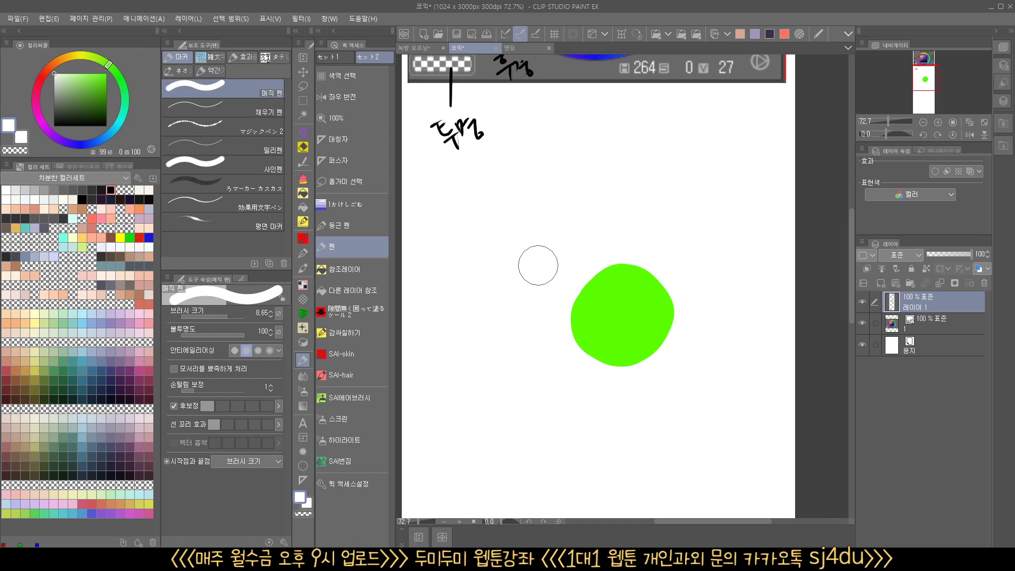
pyautogui.click(862, 345)
pyautogui.moveTo(504, 259)
pyautogui.mouseDown()
pyautogui.moveTo(537, 235)
pyautogui.moveTo(512, 272)
pyautogui.moveTo(529, 223)
pyautogui.moveTo(494, 264)
pyautogui.moveTo(533, 243)
pyautogui.mouseUp()
pyautogui.scroll(-3, 566, 302)
pyautogui.moveTo(94, 102); pyautogui.dragTo(53, 127)
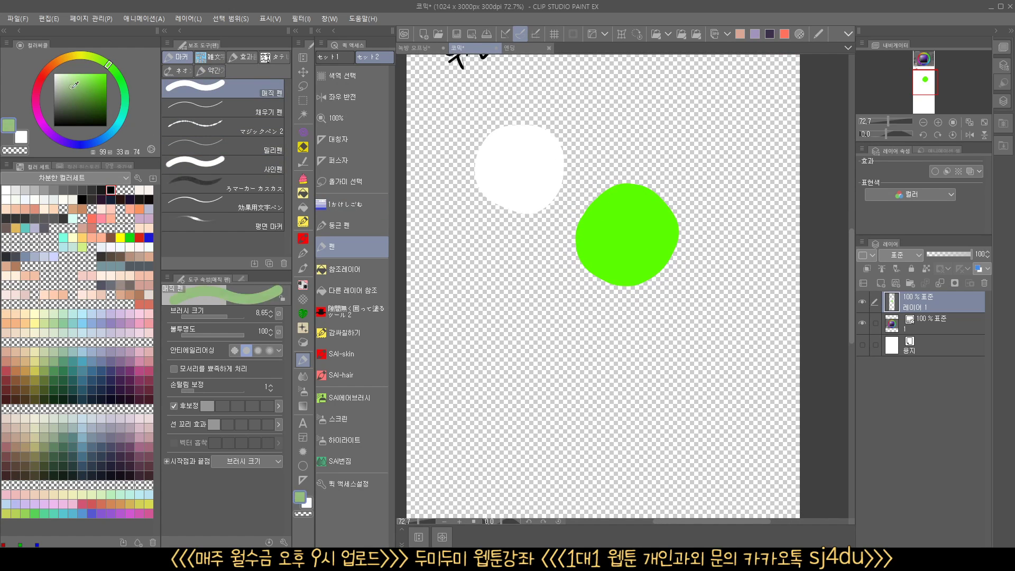
pyautogui.moveTo(499, 350)
pyautogui.mouseDown()
pyautogui.moveTo(499, 320)
pyautogui.moveTo(525, 333)
pyautogui.moveTo(534, 303)
pyautogui.mouseUp()
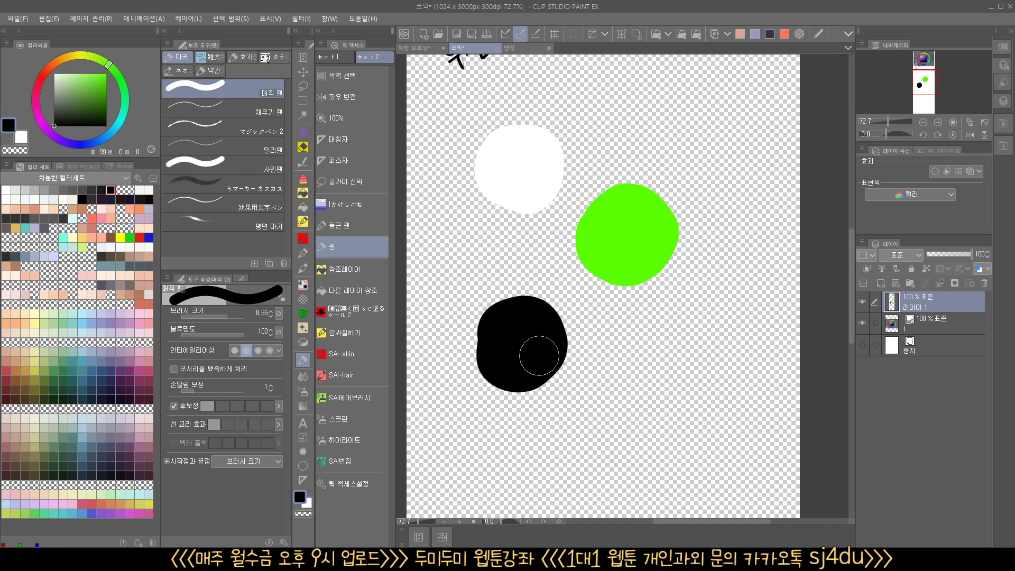
# Step: Paint a muted green blob, HSV 99, 53, 79, and a darker green blob, HSV 99, 79, 61, in a row with the black one
pyautogui.click(107, 72)
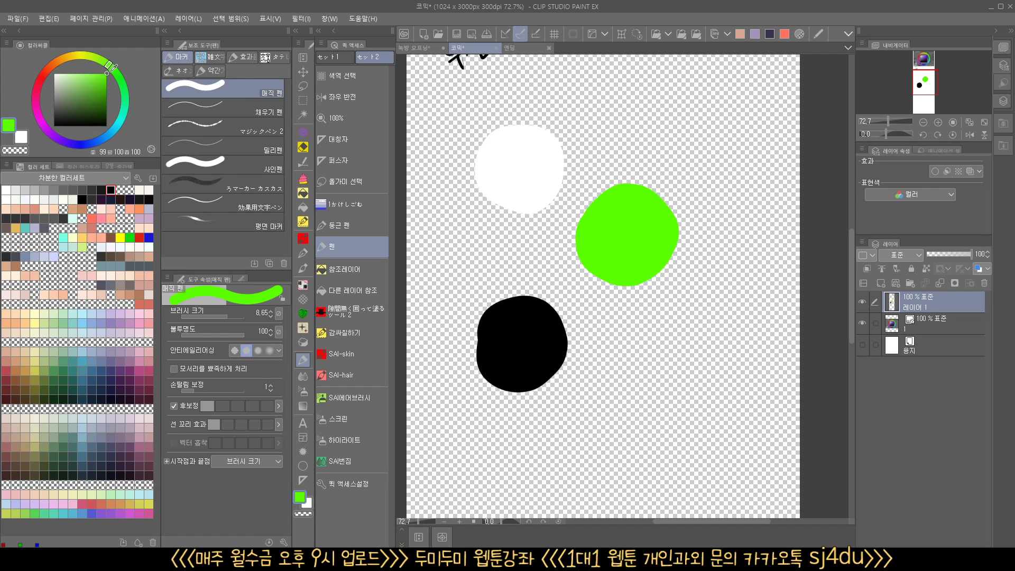
pyautogui.moveTo(108, 72); pyautogui.dragTo(83, 81)
pyautogui.moveTo(634, 365)
pyautogui.mouseDown()
pyautogui.moveTo(659, 348)
pyautogui.moveTo(636, 336)
pyautogui.moveTo(637, 373)
pyautogui.moveTo(667, 350)
pyautogui.moveTo(628, 365)
pyautogui.mouseUp()
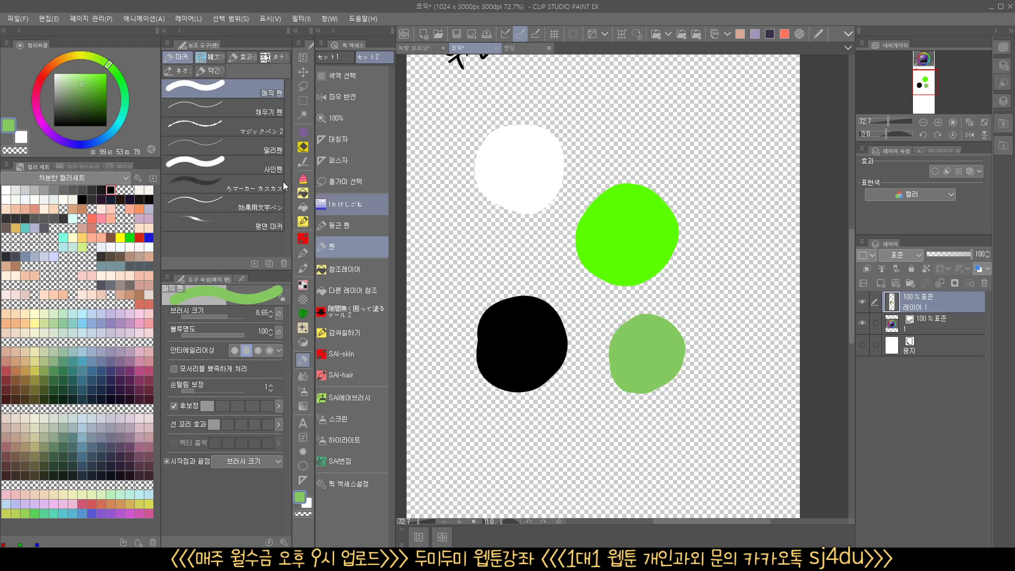
pyautogui.click(106, 74)
pyautogui.moveTo(105, 77); pyautogui.dragTo(101, 84)
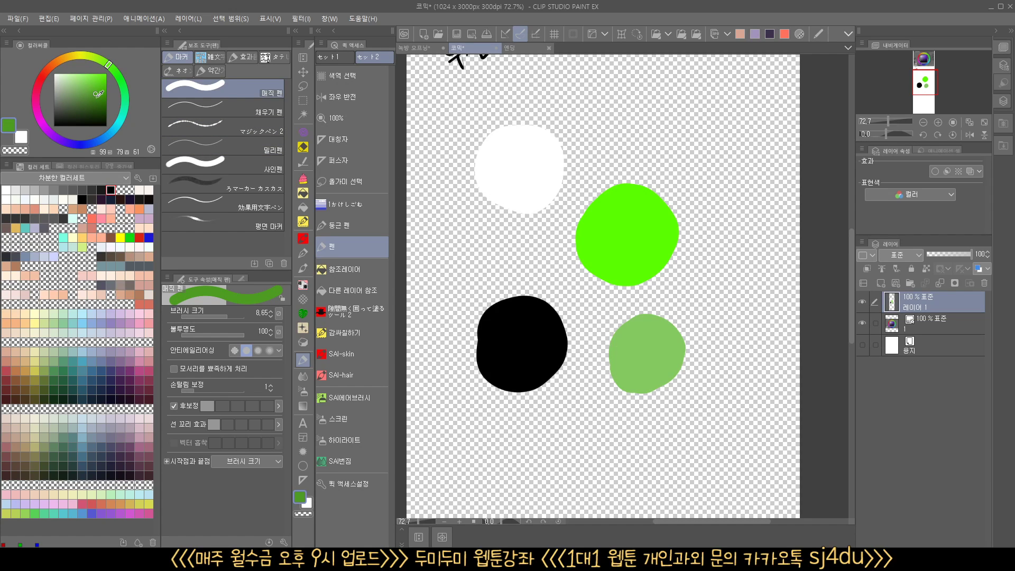
pyautogui.moveTo(726, 354)
pyautogui.mouseDown()
pyautogui.moveTo(740, 328)
pyautogui.moveTo(745, 365)
pyautogui.moveTo(711, 359)
pyautogui.mouseUp()
pyautogui.moveTo(642, 433); pyautogui.dragTo(651, 406)
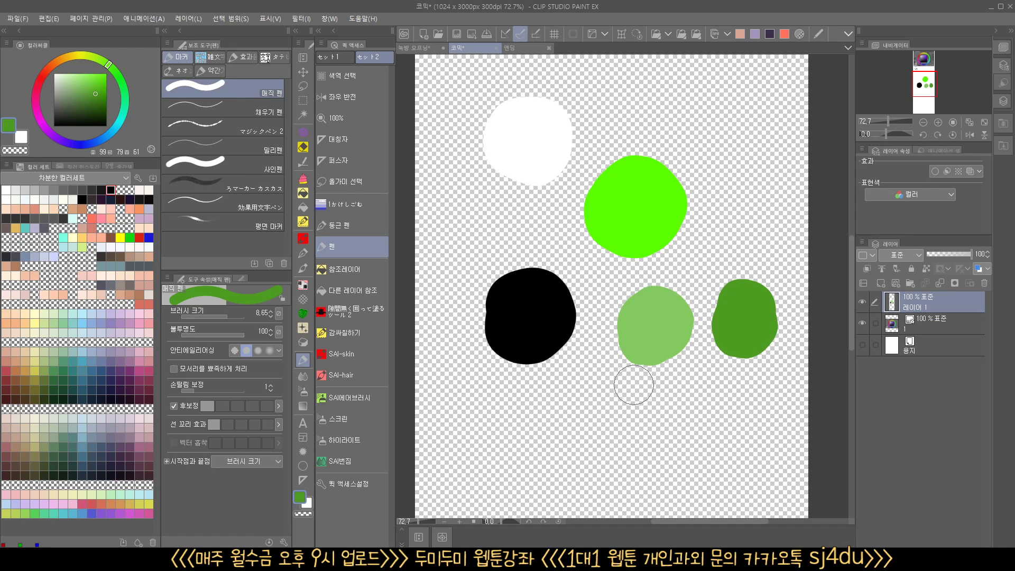
# Step: Sample a light and a darker green, return the main colour to pure green, and show the 용지 paper layer again
pyautogui.click(78, 82)
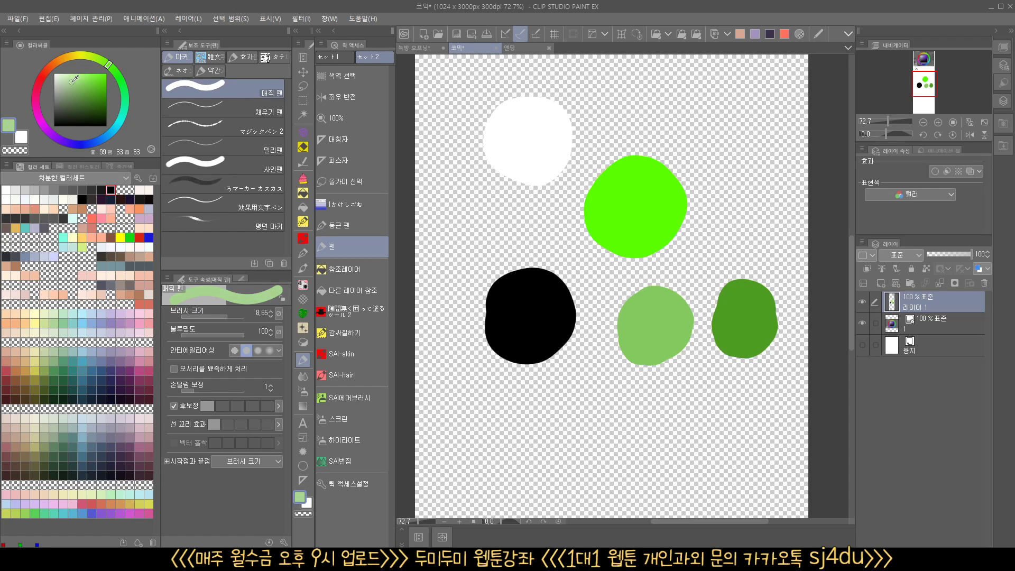
pyautogui.click(96, 106)
pyautogui.moveTo(97, 107)
pyautogui.mouseDown()
pyautogui.moveTo(75, 78)
pyautogui.moveTo(109, 70)
pyautogui.mouseUp()
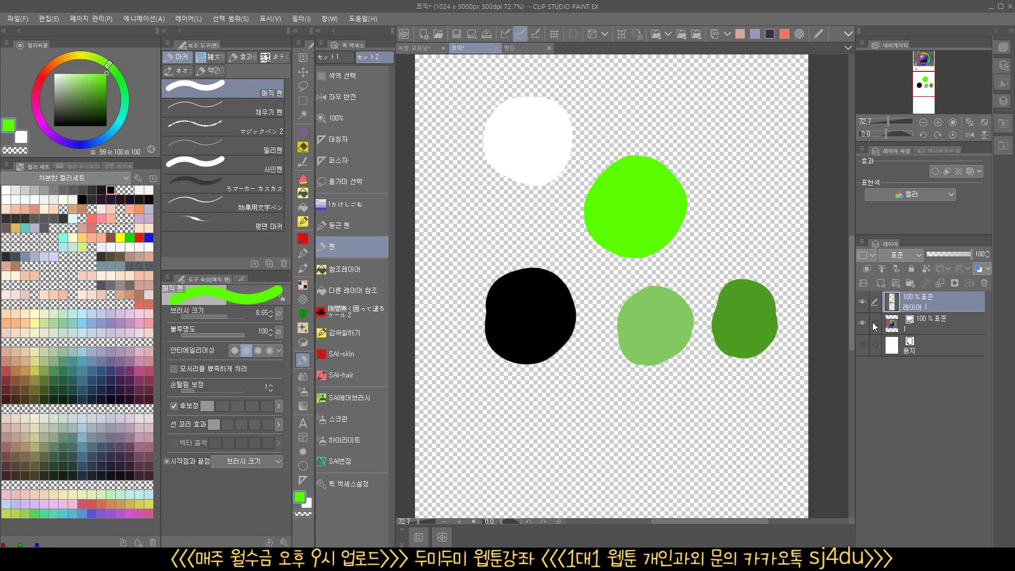
pyautogui.click(859, 346)
pyautogui.moveTo(616, 455); pyautogui.dragTo(593, 323)
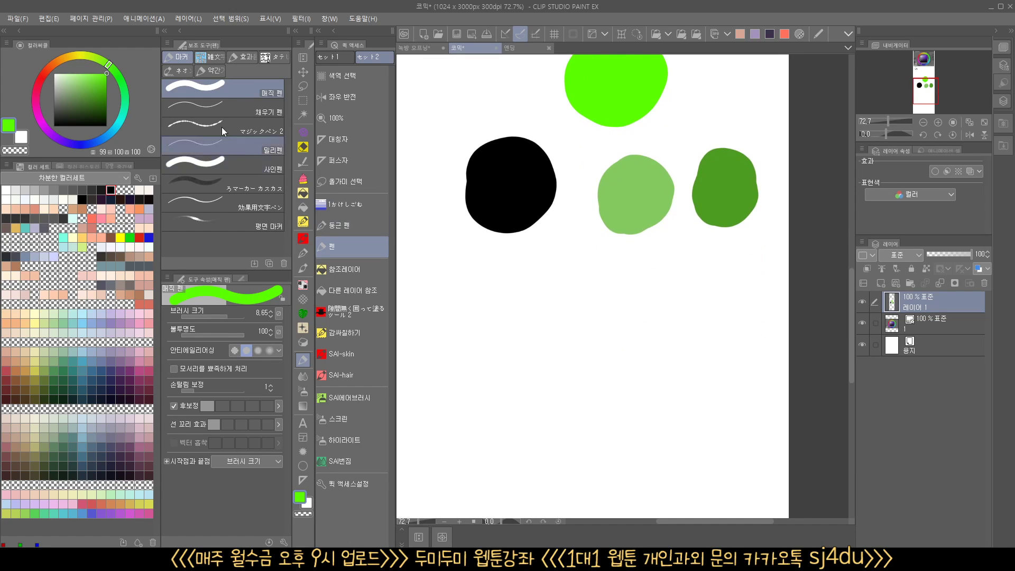
# Step: Paint a large light orange skin-tone blob, about HSV 36, 42, 100, in the blank area below the green blobs
pyautogui.moveTo(123, 79)
pyautogui.mouseDown()
pyautogui.moveTo(126, 90)
pyautogui.moveTo(70, 38)
pyautogui.moveTo(62, 52)
pyautogui.mouseUp()
pyautogui.click(80, 74)
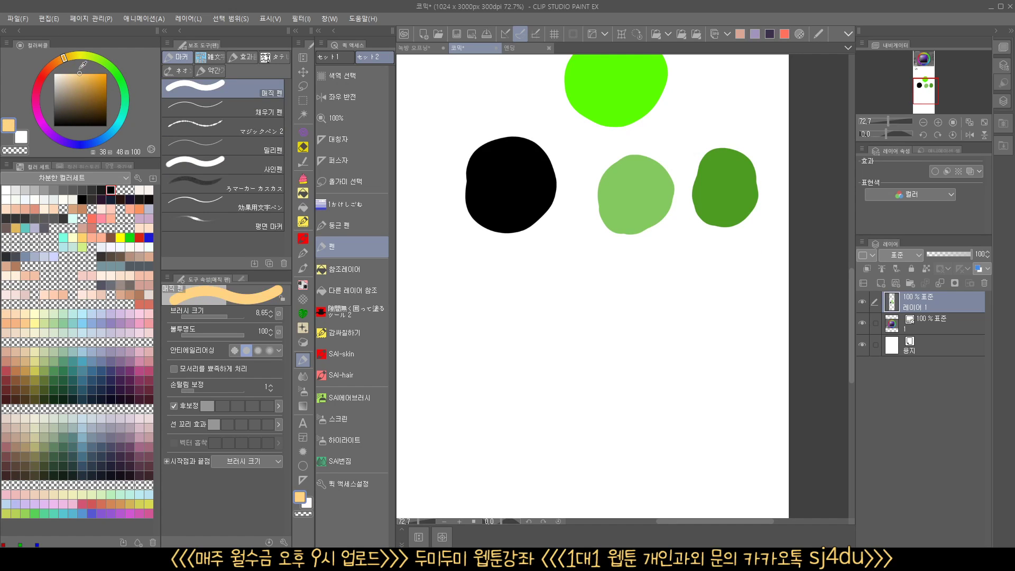
pyautogui.click(58, 55)
pyautogui.click(76, 73)
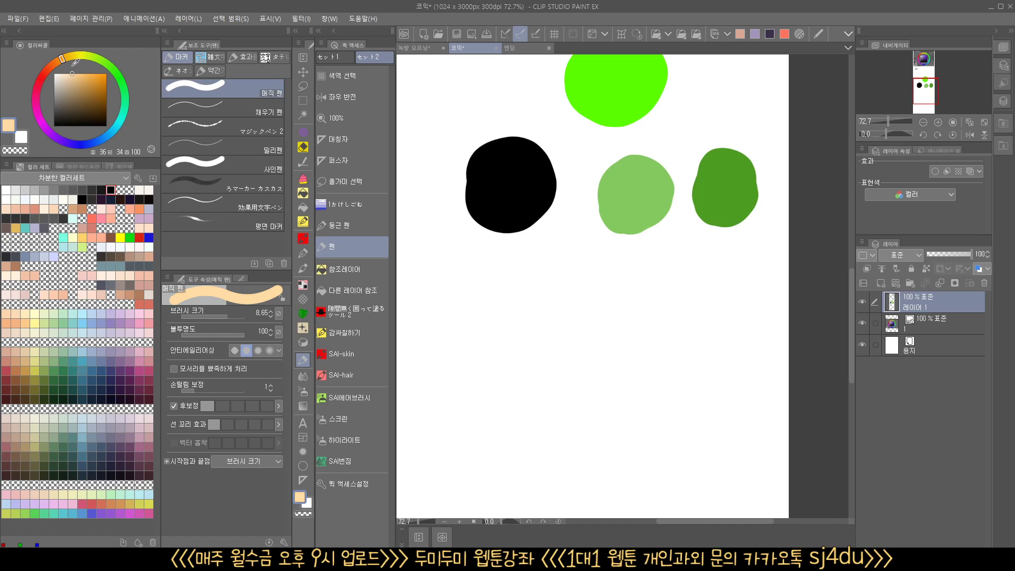
pyautogui.scroll(-3, 600, 328)
pyautogui.moveTo(569, 342)
pyautogui.mouseDown()
pyautogui.moveTo(567, 311)
pyautogui.moveTo(584, 372)
pyautogui.moveTo(625, 344)
pyautogui.moveTo(593, 358)
pyautogui.mouseUp()
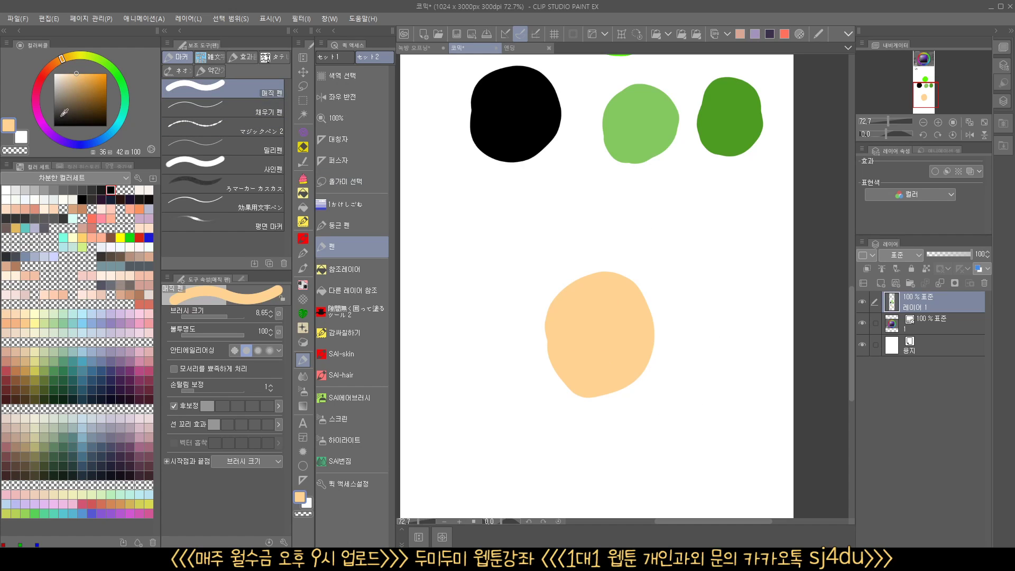
# Step: Paint four overlapping, progressively darker brown blobs diagonally from the skin-tone blob, from about HSV 36, 46, 88 to 36, 55, 48
pyautogui.click(78, 79)
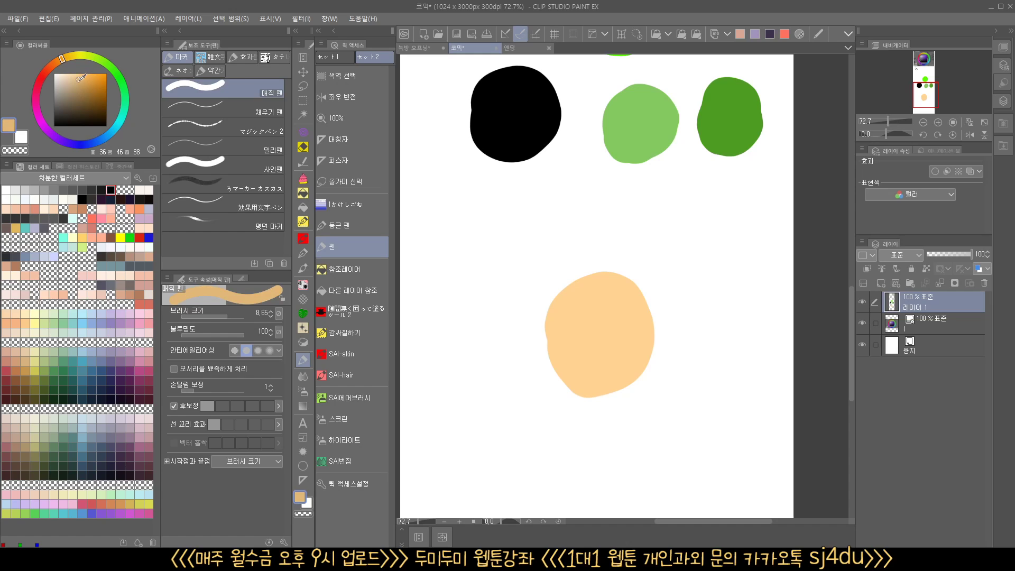
pyautogui.moveTo(657, 375)
pyautogui.mouseDown()
pyautogui.moveTo(643, 395)
pyautogui.moveTo(657, 357)
pyautogui.moveTo(655, 395)
pyautogui.moveTo(650, 364)
pyautogui.mouseUp()
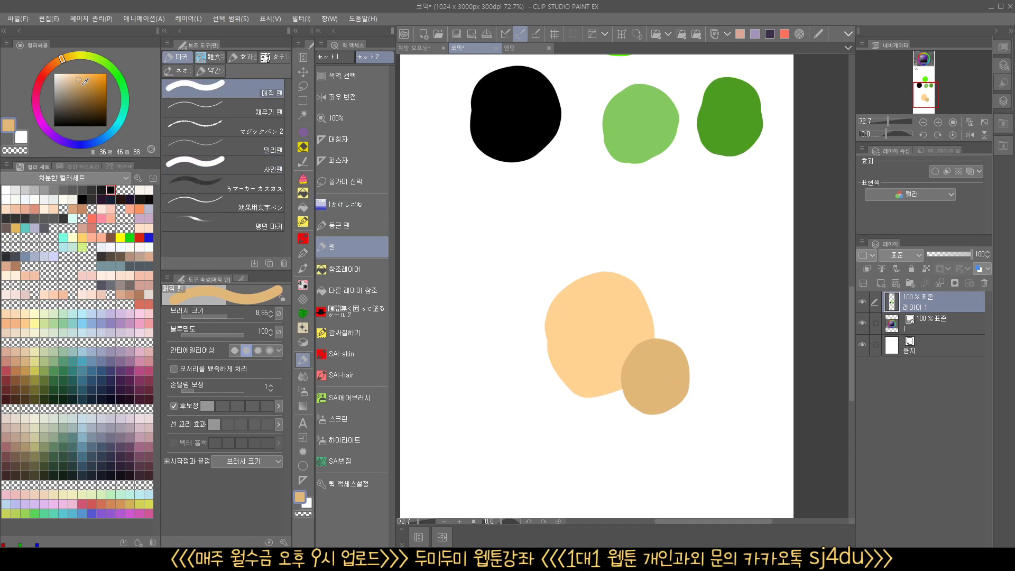
pyautogui.click(81, 87)
pyautogui.moveTo(683, 422)
pyautogui.mouseDown()
pyautogui.moveTo(706, 403)
pyautogui.moveTo(684, 426)
pyautogui.moveTo(704, 403)
pyautogui.moveTo(689, 411)
pyautogui.moveTo(727, 453)
pyautogui.moveTo(736, 429)
pyautogui.moveTo(721, 432)
pyautogui.moveTo(750, 476)
pyautogui.moveTo(762, 459)
pyautogui.moveTo(753, 492)
pyautogui.mouseUp()
pyautogui.click(81, 93)
pyautogui.click(83, 100)
pyautogui.moveTo(718, 435); pyautogui.dragTo(693, 349)
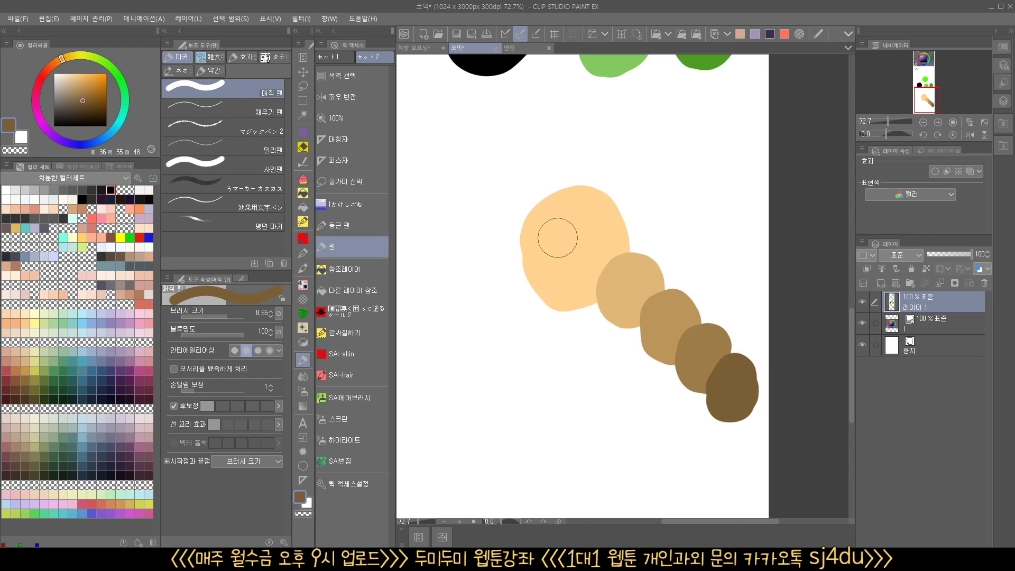
pyautogui.moveTo(525, 287); pyautogui.dragTo(584, 304)
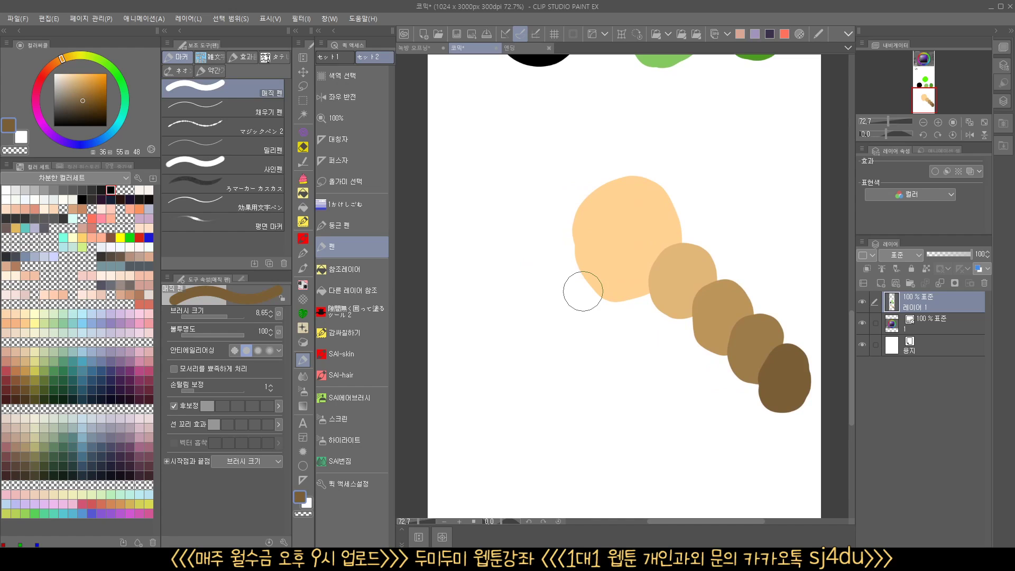
# Step: Sample the skin tone, paint a small peach blob, HSV 27, 42, 100, at its upper left, and a HSV 21, 39, 91 blob at its lower left
pyautogui.keyDown('alt'); pyautogui.click(630, 224); pyautogui.keyUp('alt')
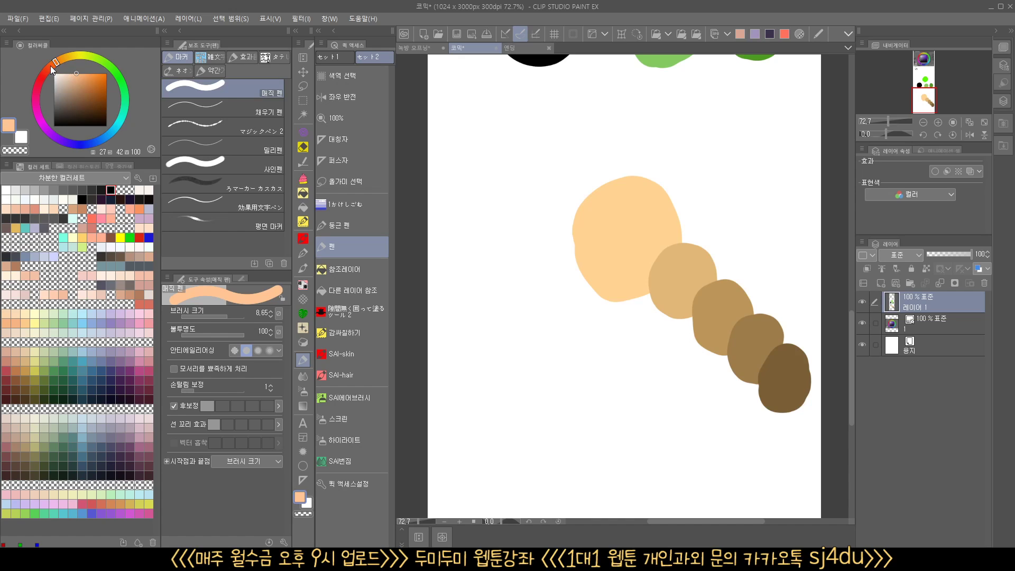
pyautogui.moveTo(578, 162); pyautogui.dragTo(590, 177)
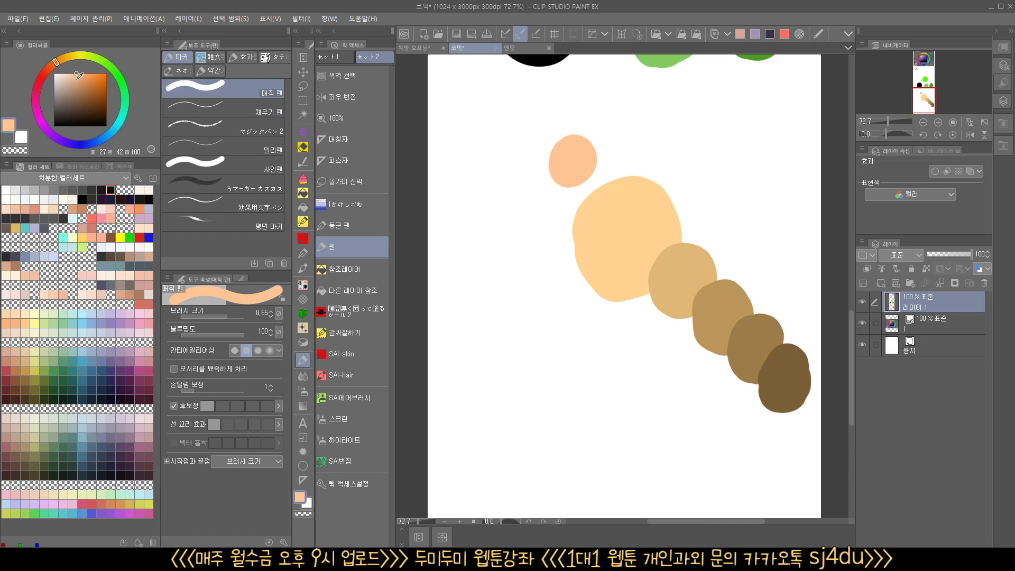
pyautogui.click(77, 77)
pyautogui.moveTo(569, 292)
pyautogui.mouseDown()
pyautogui.moveTo(569, 258)
pyautogui.moveTo(564, 295)
pyautogui.moveTo(582, 271)
pyautogui.moveTo(557, 284)
pyautogui.mouseUp()
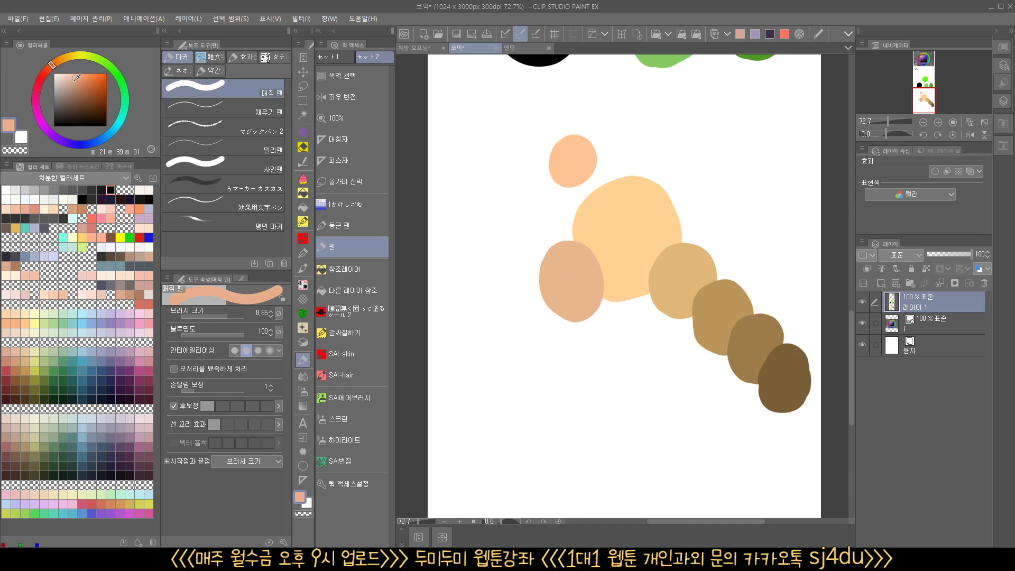
# Step: Extend the reddish row diagonally down to the left with two darker, redder blobs, the last at HSV 15, 35, 71
pyautogui.click(71, 82)
pyautogui.moveTo(557, 324)
pyautogui.mouseDown()
pyautogui.moveTo(542, 340)
pyautogui.moveTo(512, 304)
pyautogui.mouseUp()
pyautogui.click(49, 67)
pyautogui.click(73, 88)
pyautogui.moveTo(508, 389)
pyautogui.mouseDown()
pyautogui.moveTo(510, 348)
pyautogui.moveTo(492, 366)
pyautogui.moveTo(513, 348)
pyautogui.mouseUp()
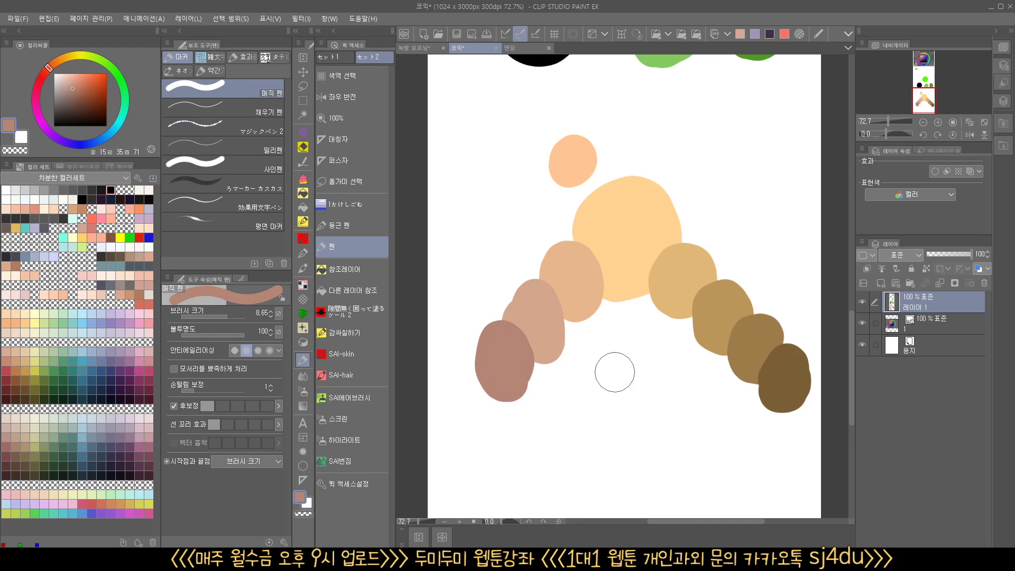
# Step: Reduce the brush size to 1.20 and draw downward arrows alongside the reddish row and the brown row
pyautogui.click(346, 243)
pyautogui.press('[')
pyautogui.press('[')
pyautogui.press('[')
pyautogui.press('[')
pyautogui.press('[')
pyautogui.press('[')
pyautogui.moveTo(562, 194); pyautogui.dragTo(459, 300)
pyautogui.moveTo(481, 258)
pyautogui.mouseDown()
pyautogui.moveTo(459, 299)
pyautogui.moveTo(494, 293)
pyautogui.mouseUp()
pyautogui.moveTo(701, 191); pyautogui.dragTo(797, 288)
pyautogui.moveTo(767, 283); pyautogui.dragTo(796, 252)
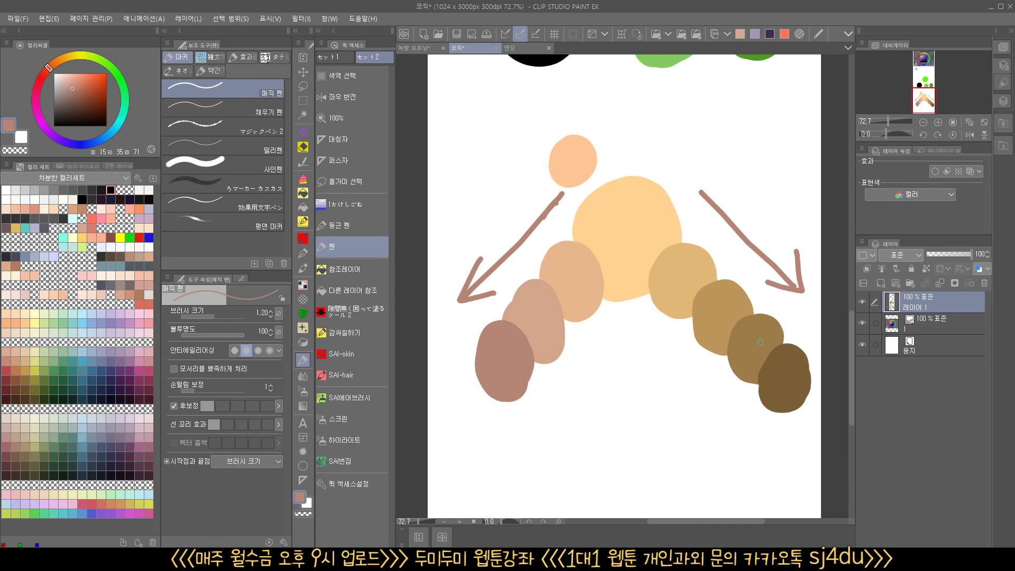
# Step: Circle the reddish row and the brown row one at a time, undoing each outline
pyautogui.moveTo(549, 223)
pyautogui.mouseDown()
pyautogui.moveTo(448, 363)
pyautogui.moveTo(488, 434)
pyautogui.moveTo(568, 397)
pyautogui.moveTo(637, 284)
pyautogui.moveTo(621, 212)
pyautogui.moveTo(563, 205)
pyautogui.moveTo(517, 244)
pyautogui.mouseUp()
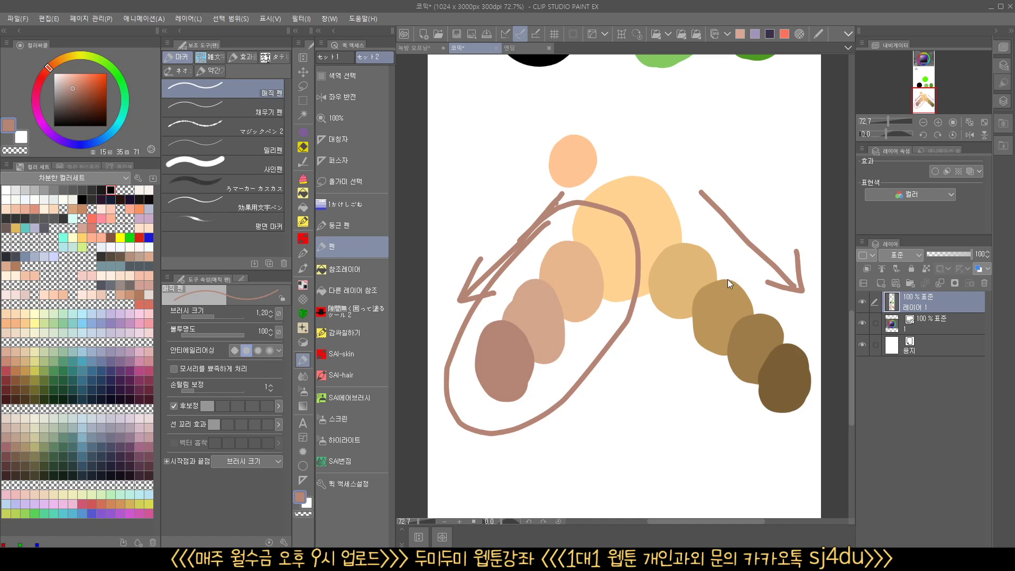
pyautogui.hotkey('ctrl', 'z')
pyautogui.moveTo(632, 215)
pyautogui.mouseDown()
pyautogui.moveTo(716, 398)
pyautogui.moveTo(792, 415)
pyautogui.moveTo(806, 339)
pyautogui.moveTo(770, 279)
pyautogui.moveTo(687, 218)
pyautogui.moveTo(641, 204)
pyautogui.mouseUp()
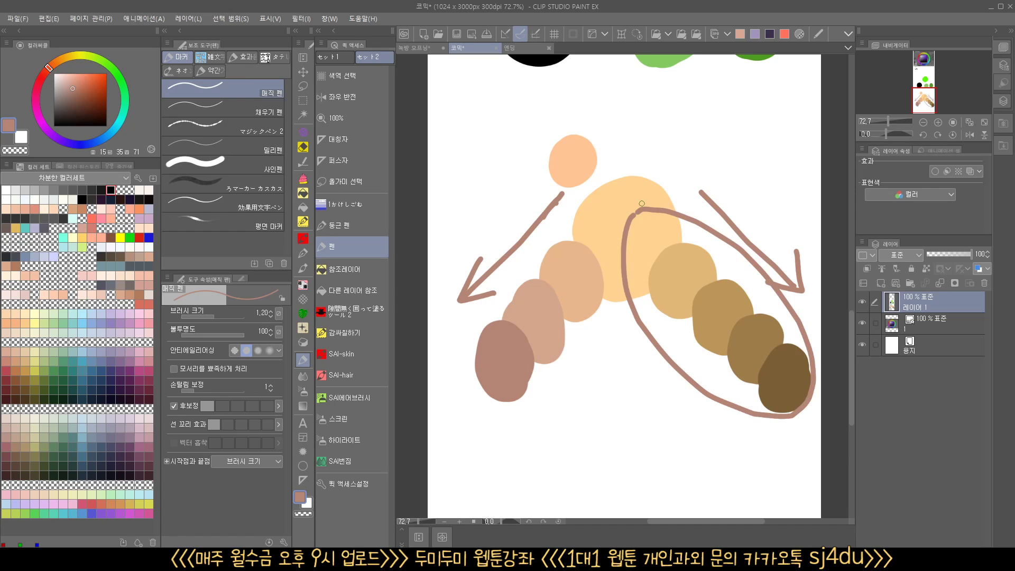
pyautogui.hotkey('ctrl', 'z')
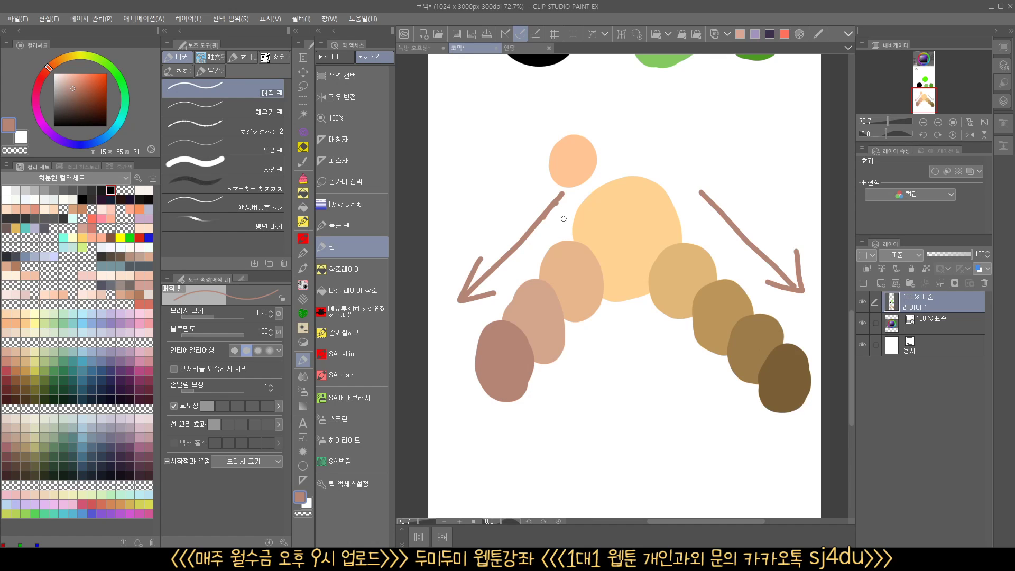
# Step: Paint a large cyan blob, HSV 180, 81, 100, with a 7.39 brush in the blank area below the skin-tone rows
pyautogui.moveTo(49, 67)
pyautogui.mouseDown()
pyautogui.moveTo(121, 83)
pyautogui.moveTo(133, 114)
pyautogui.moveTo(112, 129)
pyautogui.moveTo(47, 71)
pyautogui.moveTo(81, 58)
pyautogui.moveTo(131, 116)
pyautogui.moveTo(116, 141)
pyautogui.moveTo(128, 128)
pyautogui.mouseUp()
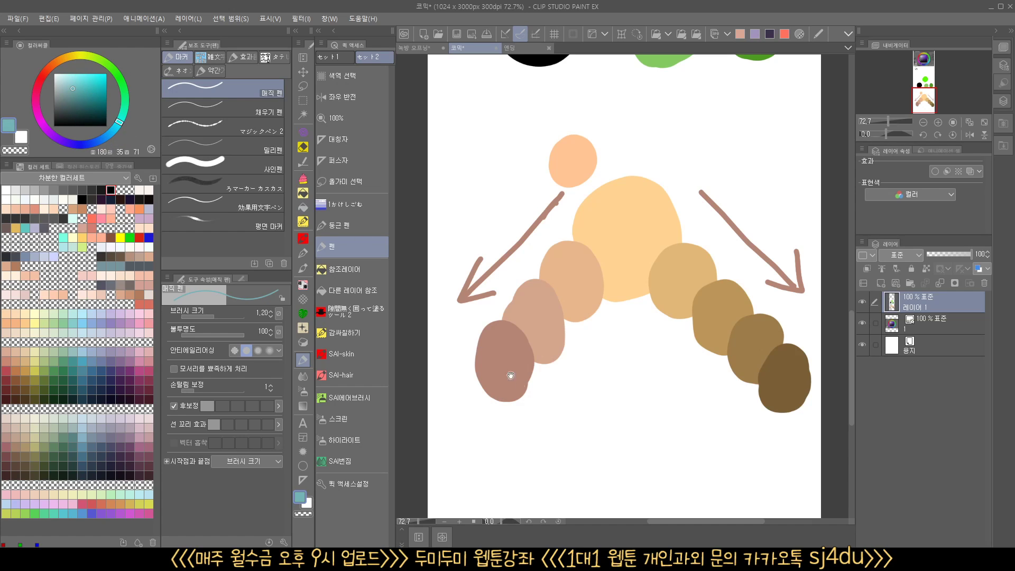
pyautogui.moveTo(498, 360); pyautogui.dragTo(488, 264)
pyautogui.click(96, 73)
pyautogui.moveTo(528, 385); pyautogui.dragTo(499, 336)
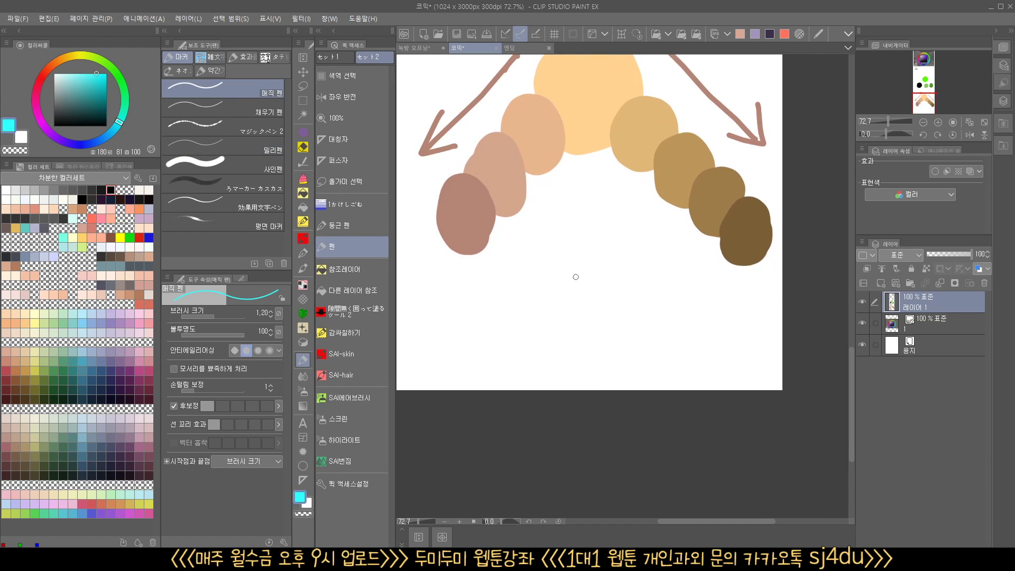
pyautogui.moveTo(584, 269); pyautogui.dragTo(601, 269)
pyautogui.moveTo(583, 264)
pyautogui.mouseDown()
pyautogui.moveTo(604, 273)
pyautogui.moveTo(573, 240)
pyautogui.moveTo(604, 271)
pyautogui.moveTo(584, 256)
pyautogui.mouseUp()
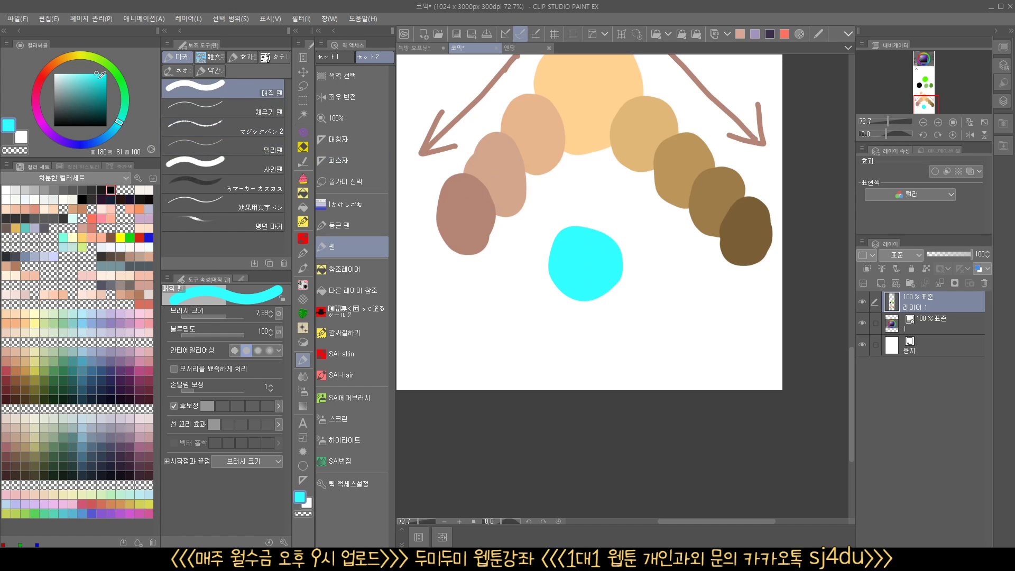
# Step: Paint four overlapping, progressively darker teal blobs diagonally down to the right of the cyan one, from HSV 180, 84, 88 to 180, 94, 45
pyautogui.click(98, 79)
pyautogui.moveTo(598, 296); pyautogui.dragTo(606, 305)
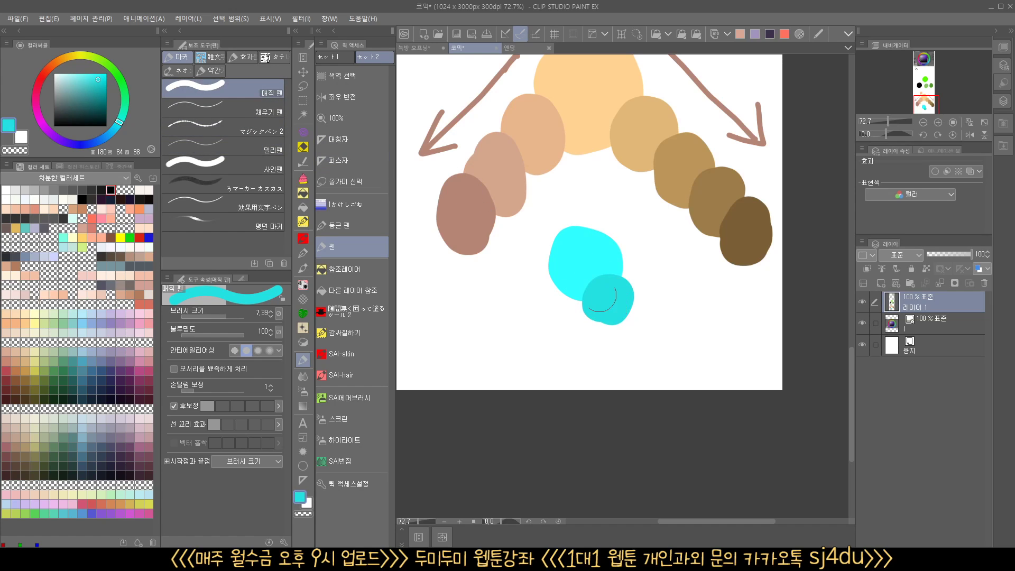
pyautogui.click(99, 85)
pyautogui.click(642, 334)
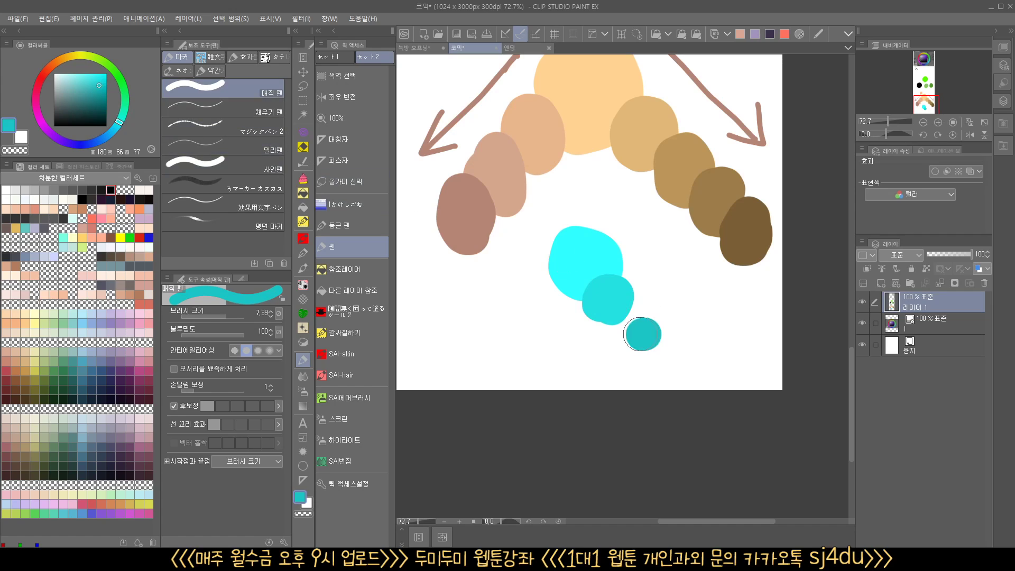
pyautogui.moveTo(642, 334); pyautogui.dragTo(631, 307)
pyautogui.click(101, 94)
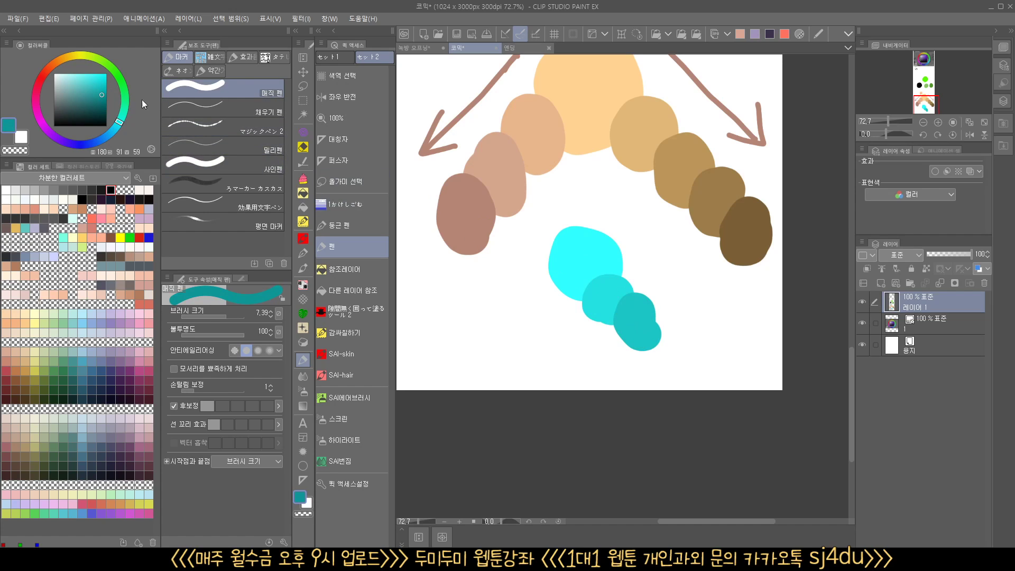
pyautogui.moveTo(665, 343); pyautogui.dragTo(700, 348)
pyautogui.click(104, 102)
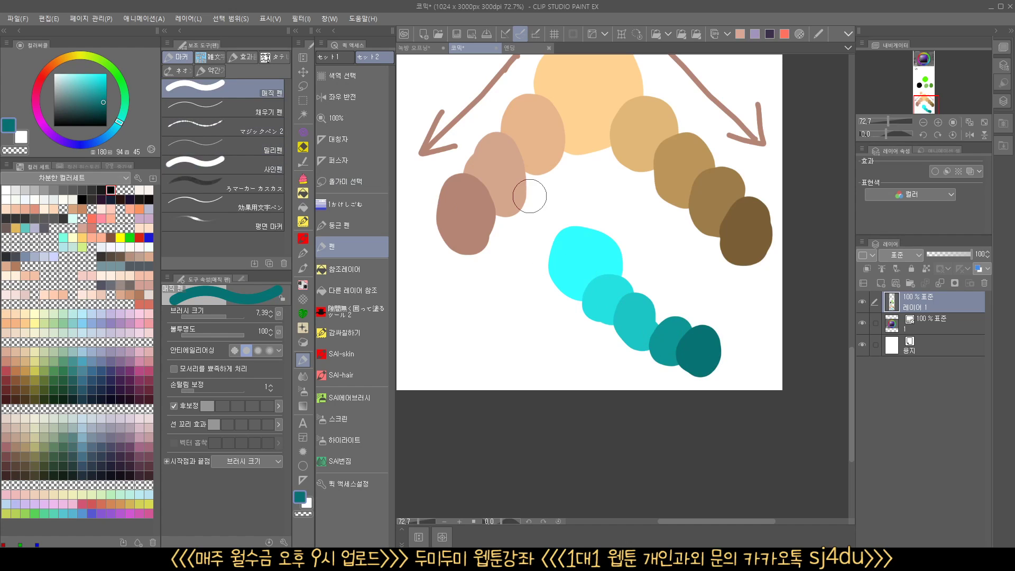
# Step: Restore cyan HSV 180, 81, 100, touch up the cyan blob, and paint two bluer, slightly darker blobs down to its left
pyautogui.click(96, 73)
pyautogui.moveTo(563, 272)
pyautogui.mouseDown()
pyautogui.moveTo(573, 249)
pyautogui.moveTo(594, 254)
pyautogui.mouseUp()
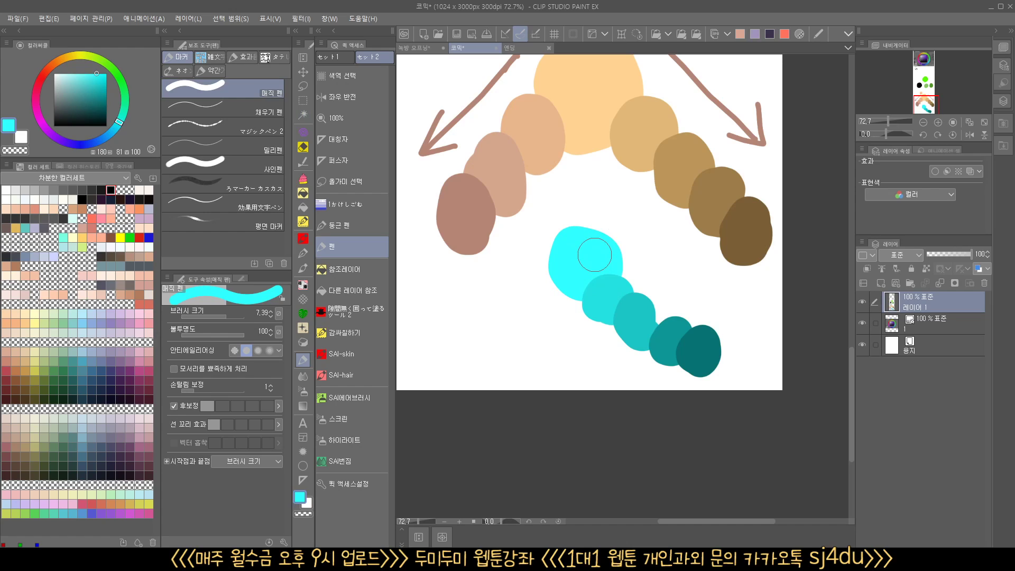
pyautogui.click(115, 128)
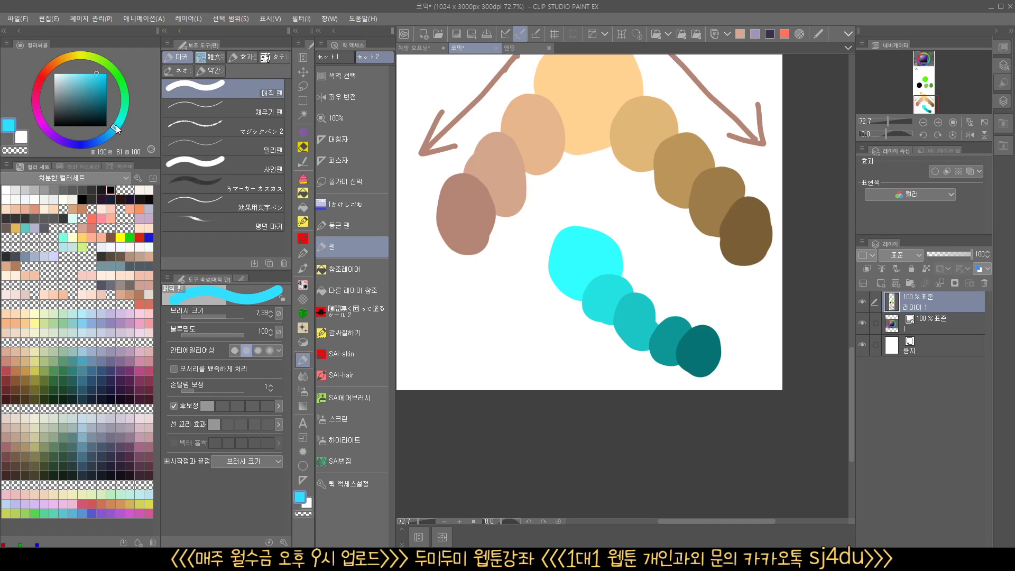
pyautogui.click(98, 76)
pyautogui.moveTo(528, 261); pyautogui.dragTo(544, 281)
pyautogui.click(112, 131)
pyautogui.click(95, 84)
pyautogui.moveTo(515, 275); pyautogui.dragTo(510, 307)
# Step: Extend the blue row with two darker, bluer blobs, the first at hue 205 and the last at hue 212
pyautogui.click(106, 135)
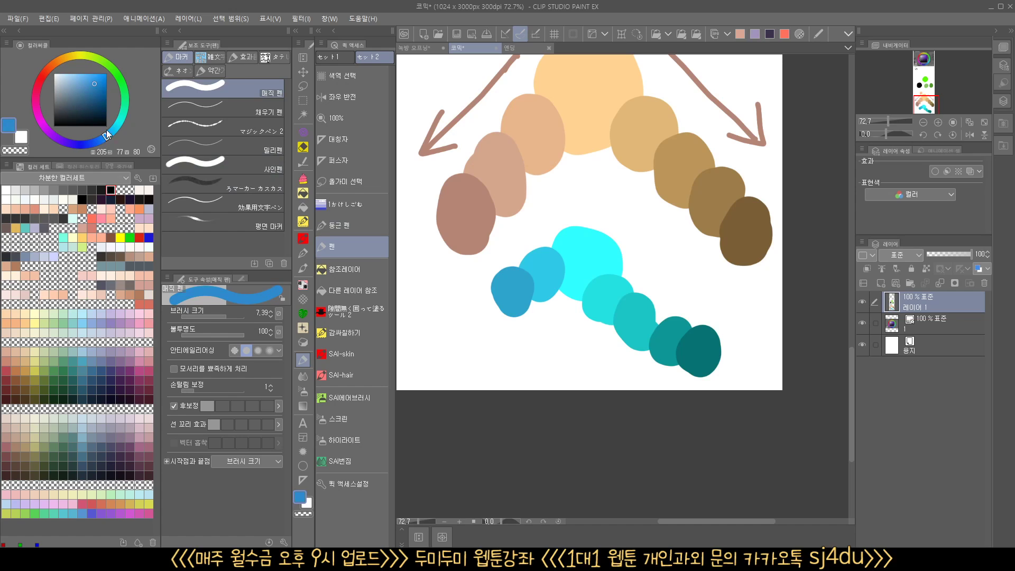
pyautogui.click(93, 90)
pyautogui.moveTo(487, 287); pyautogui.dragTo(482, 312)
pyautogui.click(101, 138)
pyautogui.click(91, 96)
pyautogui.moveTo(449, 302); pyautogui.dragTo(448, 323)
# Step: In black with a 1.00 brush, draw arrows along the blue and teal rows and mark the blue row with a star and double underline
pyautogui.click(64, 122)
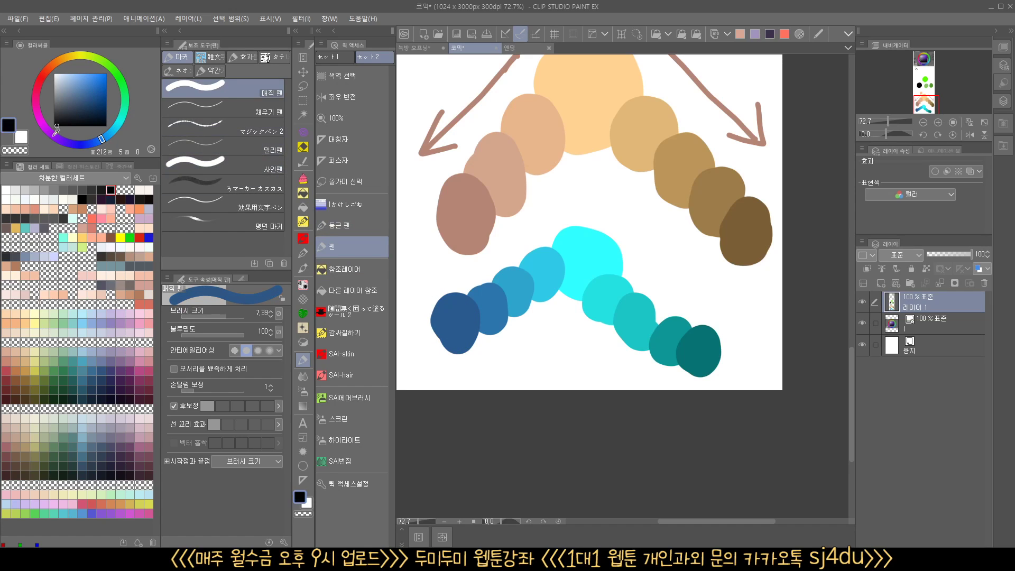
pyautogui.click(54, 125)
pyautogui.press('[')
pyautogui.press('[')
pyautogui.press('[')
pyautogui.press('[')
pyautogui.press('[')
pyautogui.press('[')
pyautogui.press('[')
pyautogui.press('[')
pyautogui.moveTo(634, 243); pyautogui.dragTo(720, 311)
pyautogui.moveTo(552, 220); pyautogui.dragTo(447, 280)
pyautogui.moveTo(457, 265)
pyautogui.mouseDown()
pyautogui.moveTo(444, 281)
pyautogui.moveTo(470, 280)
pyautogui.mouseUp()
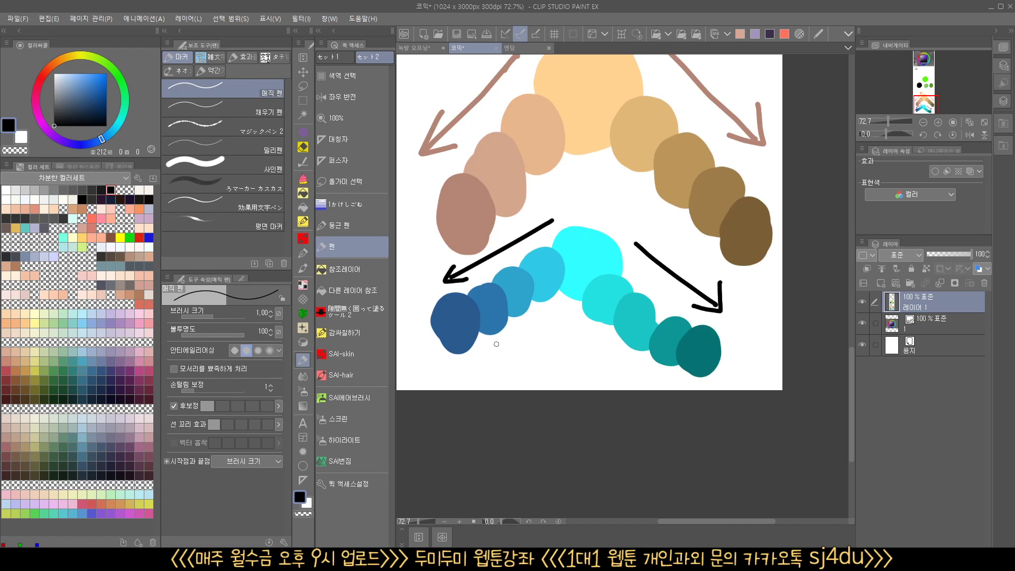
pyautogui.moveTo(411, 377)
pyautogui.mouseDown()
pyautogui.moveTo(457, 361)
pyautogui.moveTo(413, 349)
pyautogui.moveTo(444, 383)
pyautogui.moveTo(437, 348)
pyautogui.moveTo(418, 371)
pyautogui.moveTo(479, 364)
pyautogui.moveTo(563, 309)
pyautogui.mouseUp()
pyautogui.moveTo(461, 364); pyautogui.dragTo(550, 311)
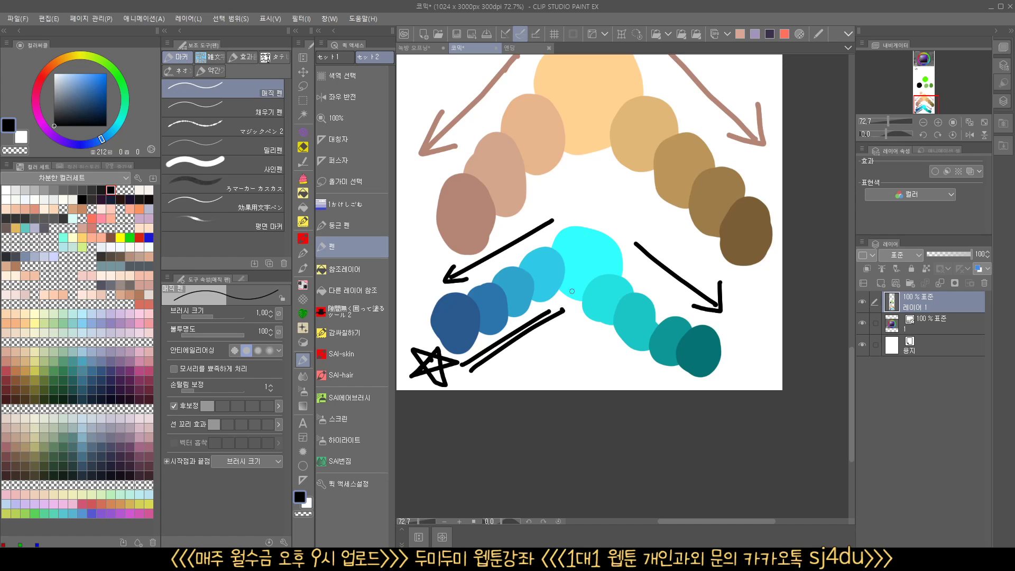
# Step: Set the main colour to a fully saturated bright blue, HSV 198, 100, 100
pyautogui.moveTo(102, 139)
pyautogui.mouseDown()
pyautogui.moveTo(110, 68)
pyautogui.moveTo(64, 138)
pyautogui.moveTo(118, 78)
pyautogui.moveTo(52, 138)
pyautogui.moveTo(120, 80)
pyautogui.moveTo(41, 107)
pyautogui.mouseUp()
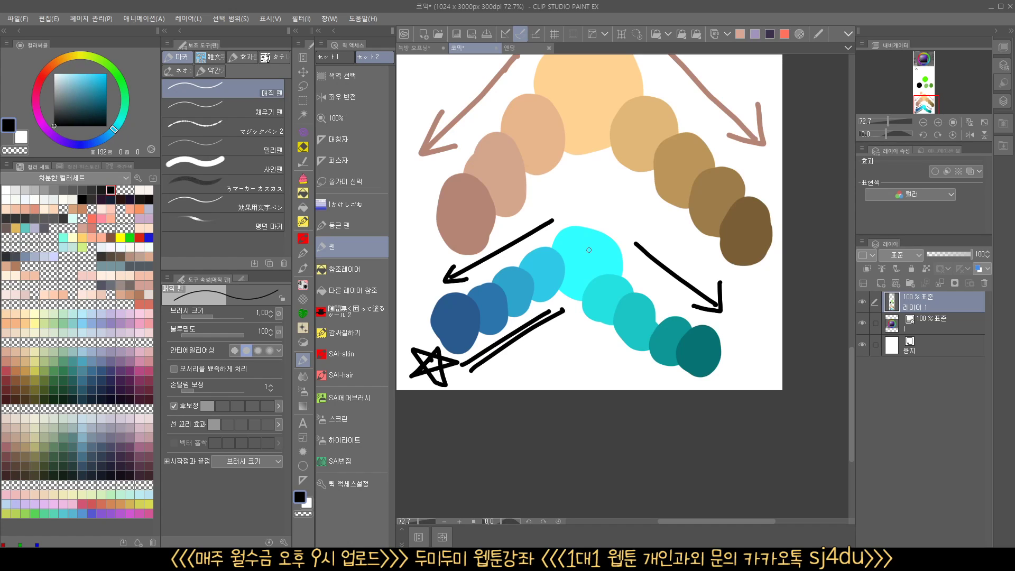
pyautogui.moveTo(113, 129)
pyautogui.mouseDown()
pyautogui.moveTo(121, 122)
pyautogui.moveTo(116, 136)
pyautogui.mouseUp()
pyautogui.click(93, 74)
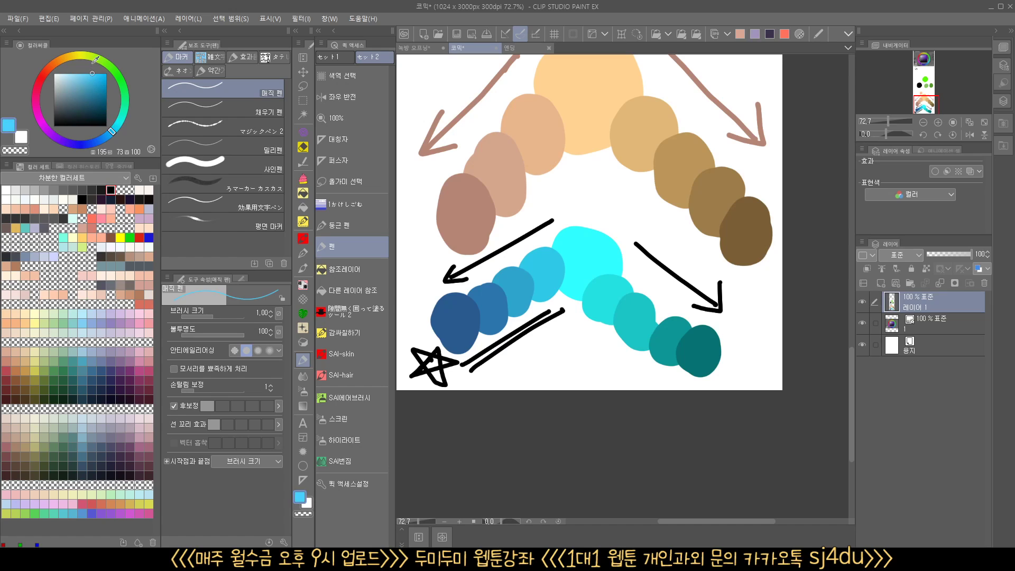
pyautogui.moveTo(97, 75); pyautogui.dragTo(106, 73)
pyautogui.moveTo(113, 130); pyautogui.dragTo(112, 138)
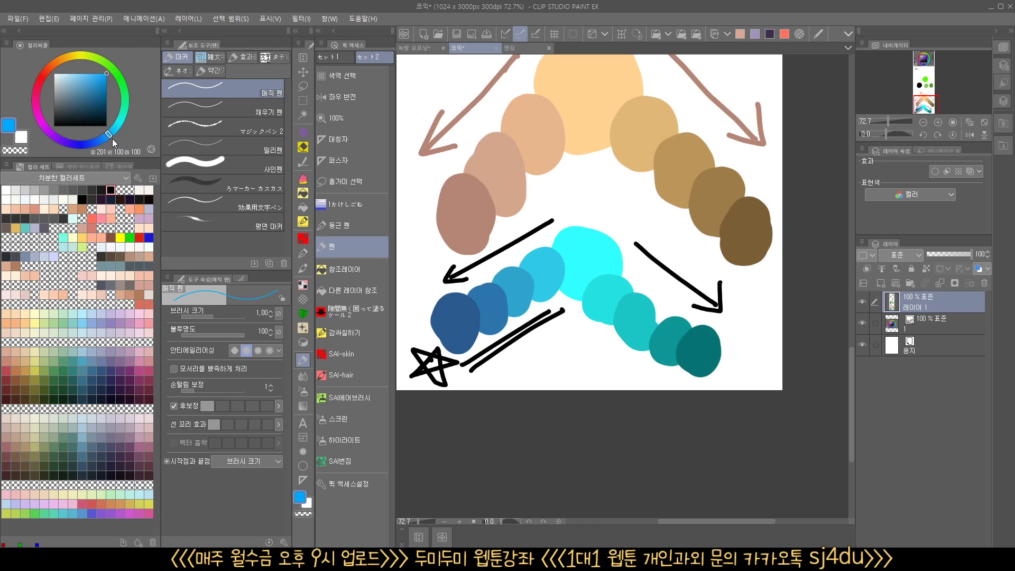
pyautogui.moveTo(112, 138); pyautogui.dragTo(112, 134)
pyautogui.moveTo(490, 376)
pyautogui.mouseDown()
pyautogui.moveTo(411, 293)
pyautogui.moveTo(547, 88)
pyautogui.moveTo(563, 342)
pyautogui.moveTo(413, 266)
pyautogui.moveTo(577, 148)
pyautogui.moveTo(520, 365)
pyautogui.moveTo(463, 378)
pyautogui.mouseUp()
pyautogui.hotkey('ctrl', 'z')
pyautogui.hotkey('ctrl', 'z')
# Step: Review the annotated colour circle, the green samples and the skin-tone and cyan blob rows across the canvas
pyautogui.scroll(-3, 461, 380)
pyautogui.moveTo(582, 317); pyautogui.dragTo(597, 411)
pyautogui.scroll(5, 597, 412)
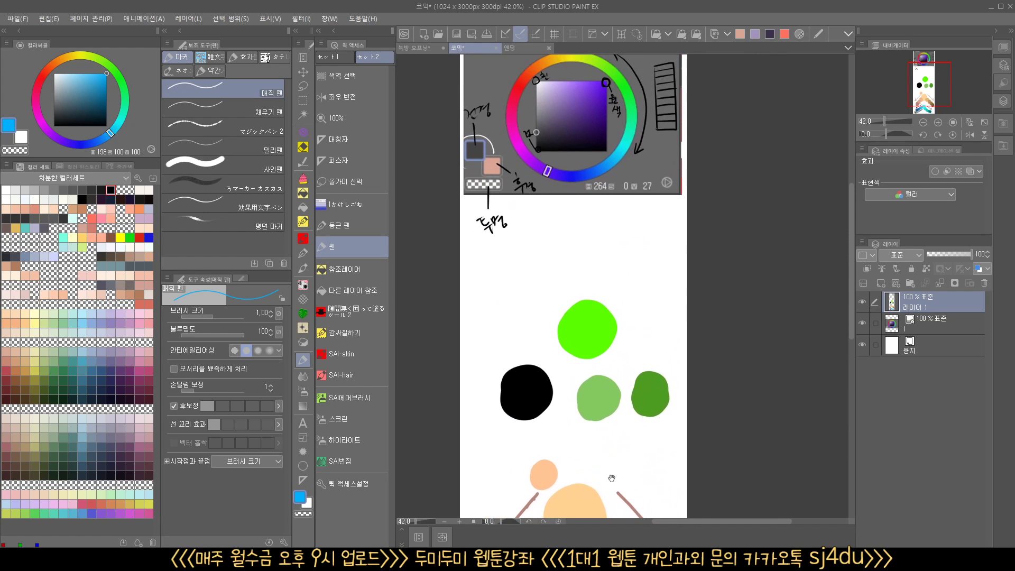
pyautogui.scroll(-1, 615, 408)
pyautogui.scroll(2, 615, 408)
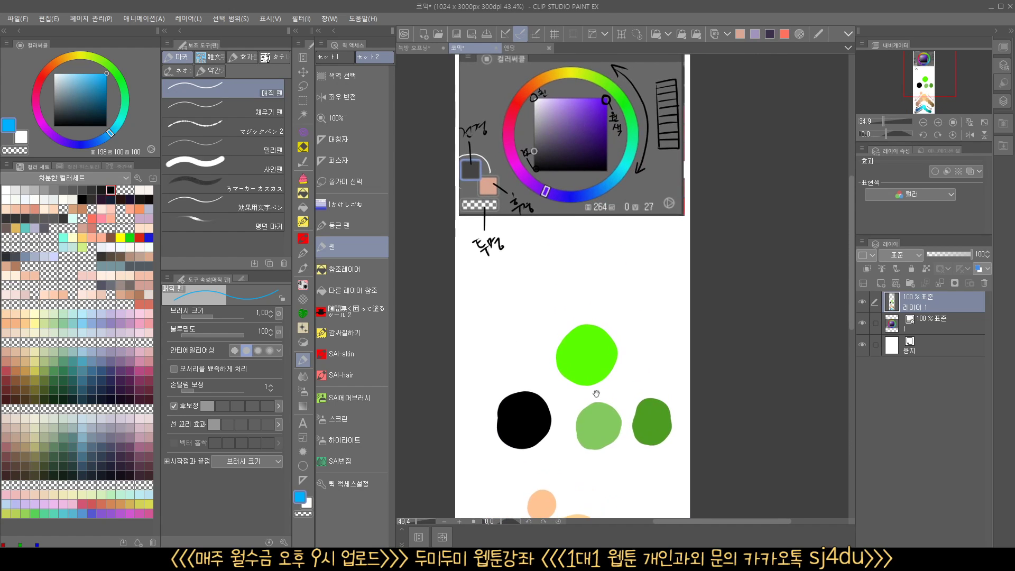
pyautogui.scroll(-10, 607, 424)
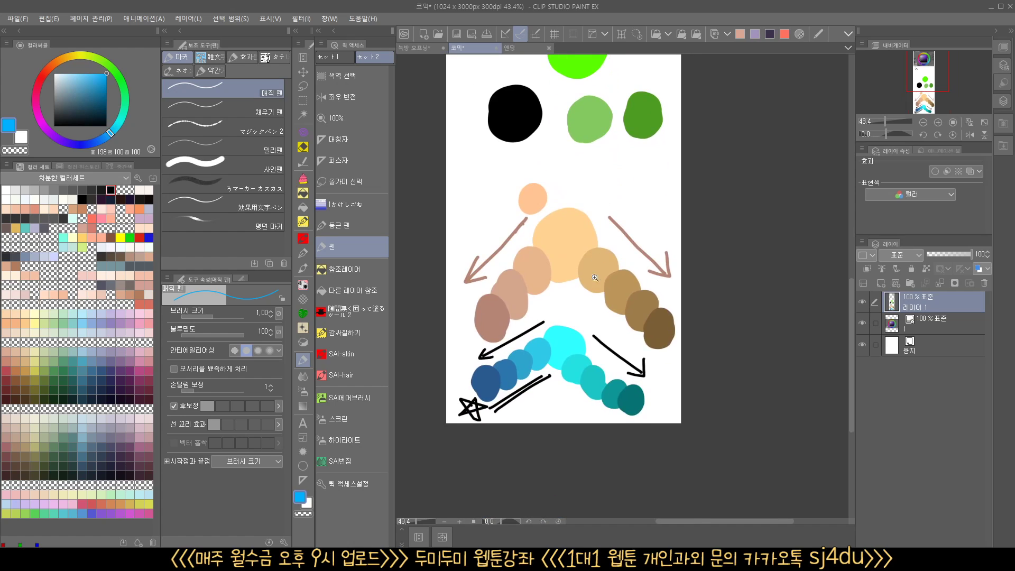
pyautogui.scroll(3, 654, 369)
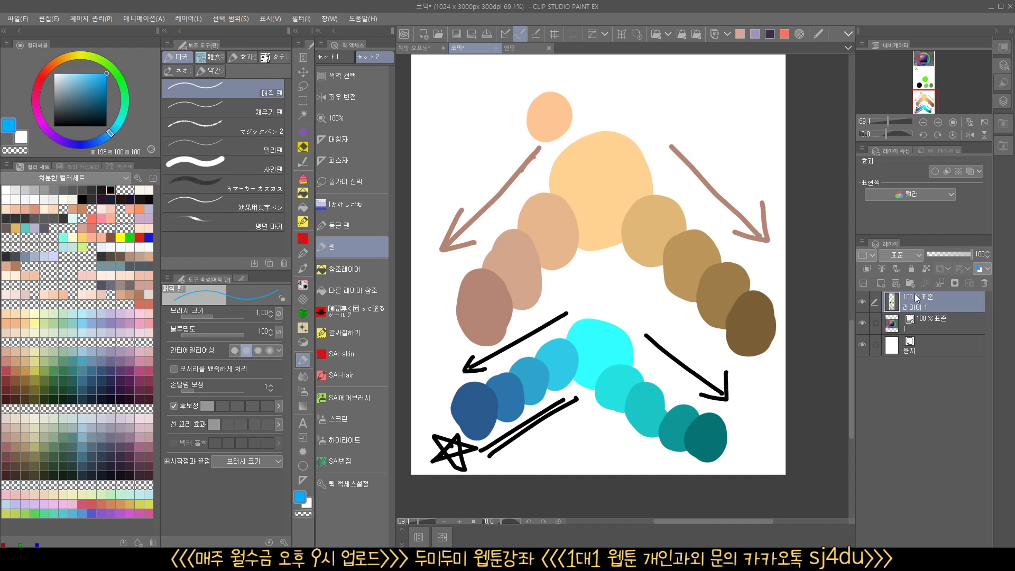
# Step: Add a gradient map (그라데이션 맵) tonal correction layer above 레이어 1
pyautogui.rightClick(942, 305)
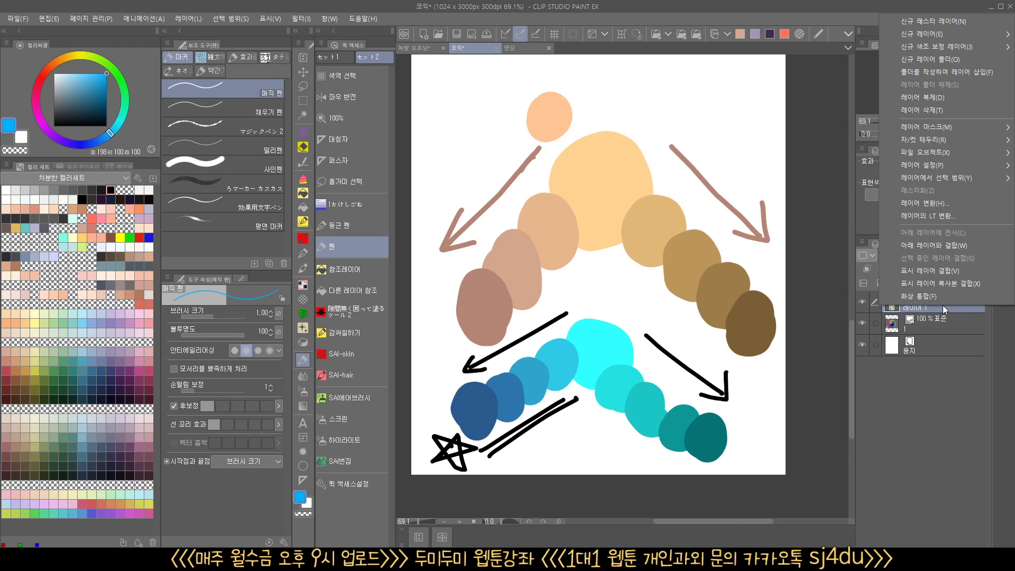
pyautogui.press('Escape')
pyautogui.rightClick(931, 304)
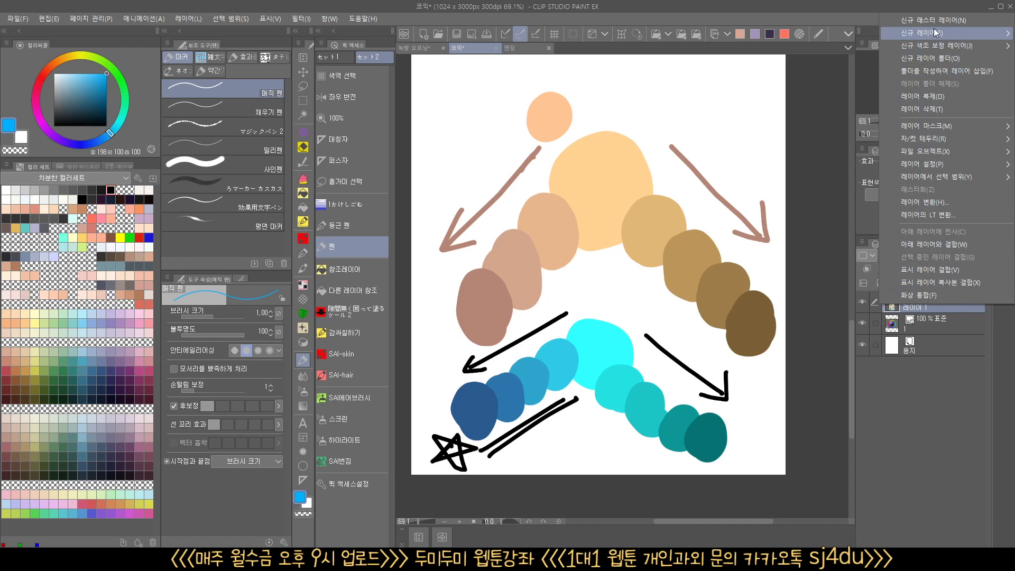
pyautogui.moveTo(932, 43)
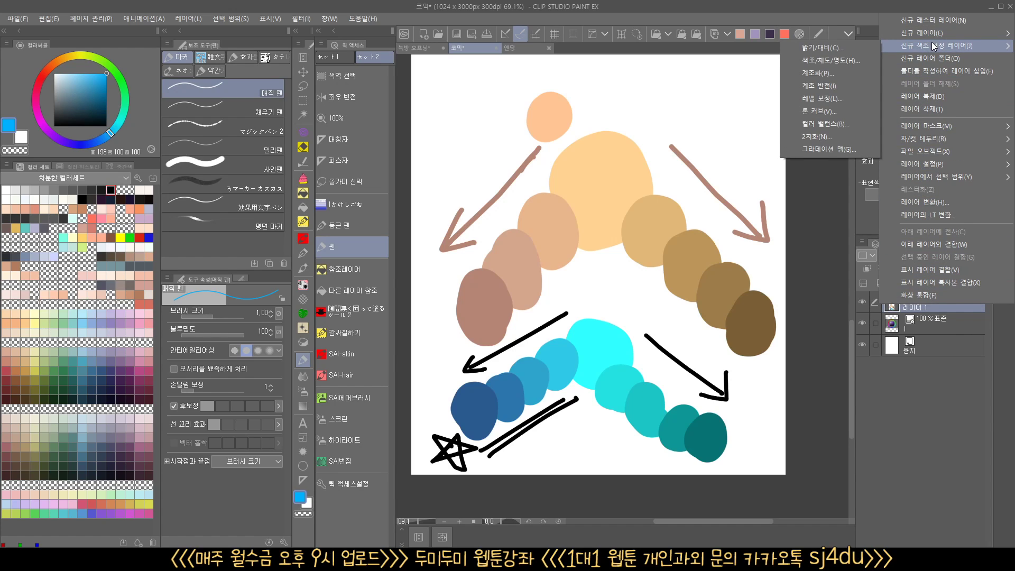
pyautogui.click(829, 148)
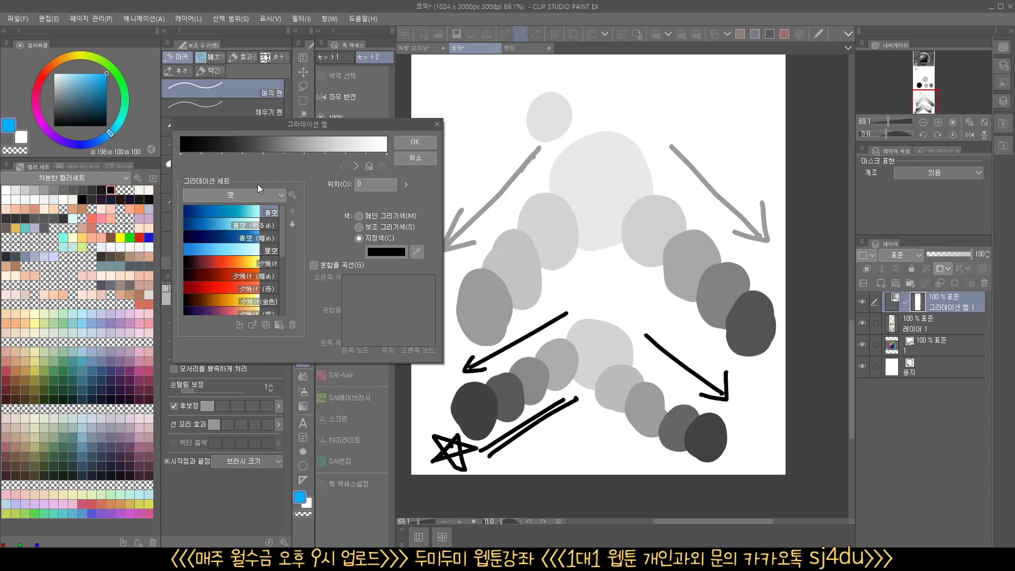
# Step: Choose the くすんだ陰影 gradient set and load its red (赤) gradient into the gradient map
pyautogui.click(258, 193)
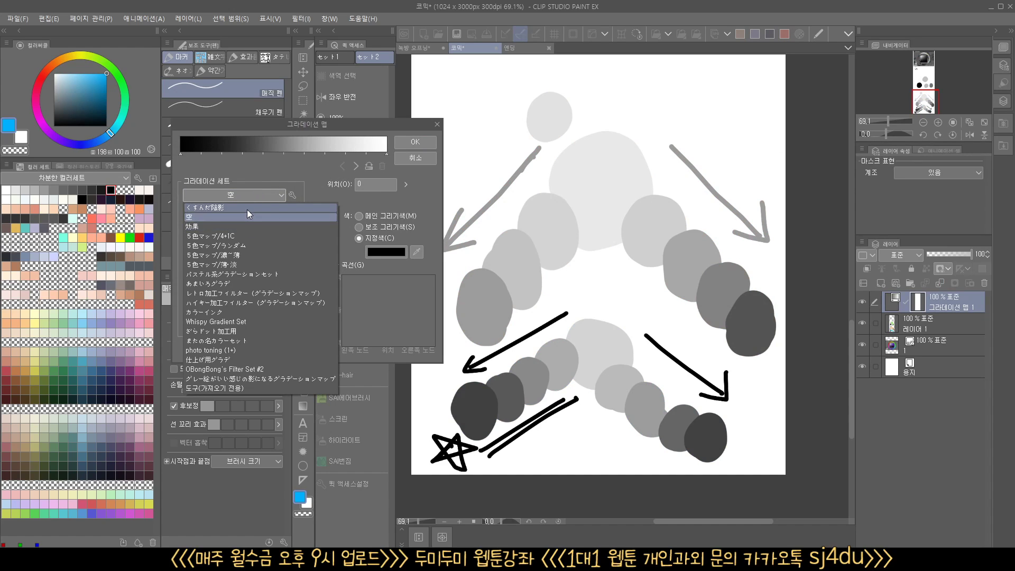
pyautogui.click(227, 228)
pyautogui.click(239, 201)
pyautogui.click(235, 210)
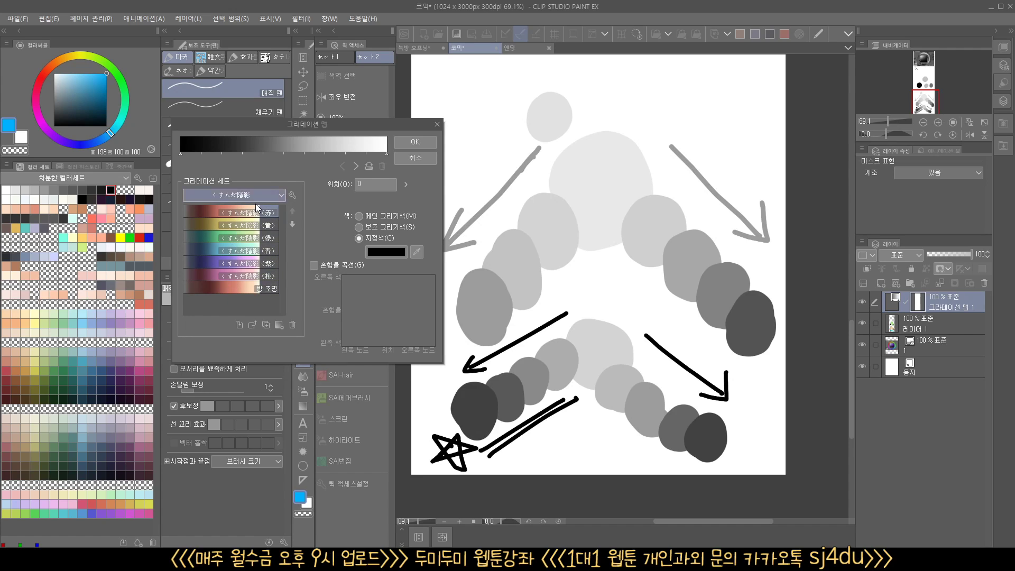
pyautogui.click(218, 211)
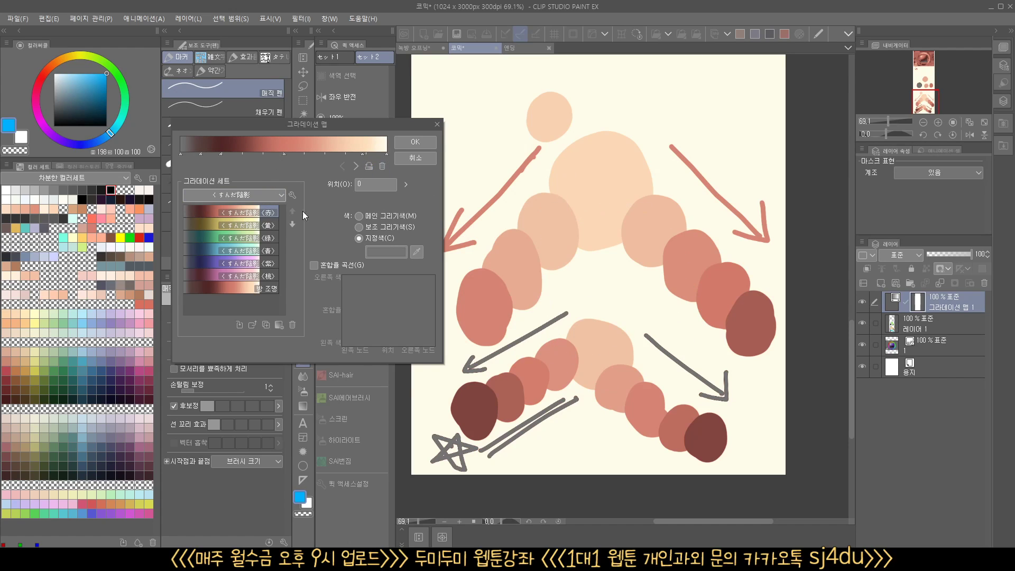
# Step: Preview the yellow, green, blue, purple and 조명 gradients on the artwork, comparing them with the red (赤) one
pyautogui.click(214, 224)
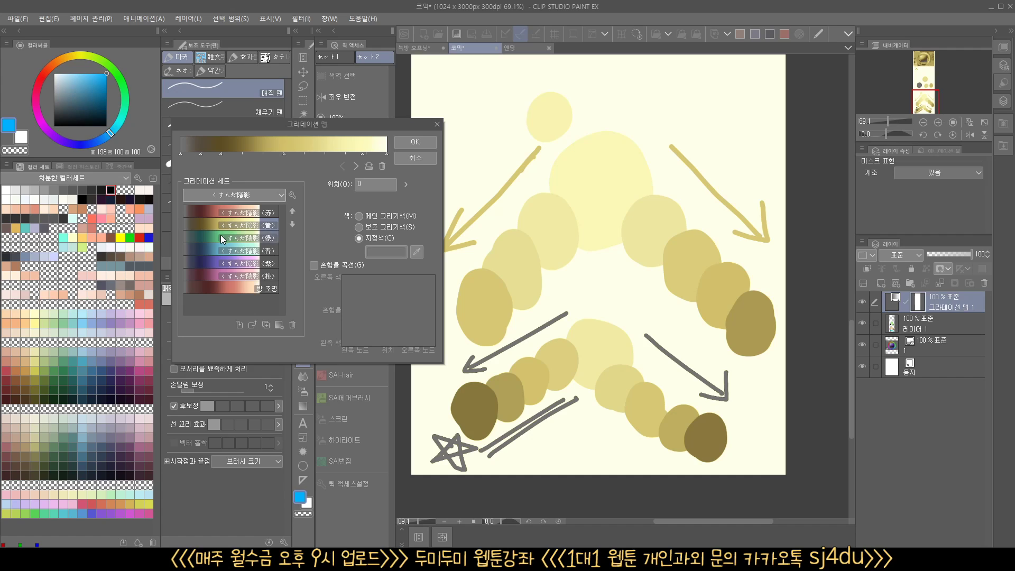
pyautogui.click(220, 237)
pyautogui.click(220, 250)
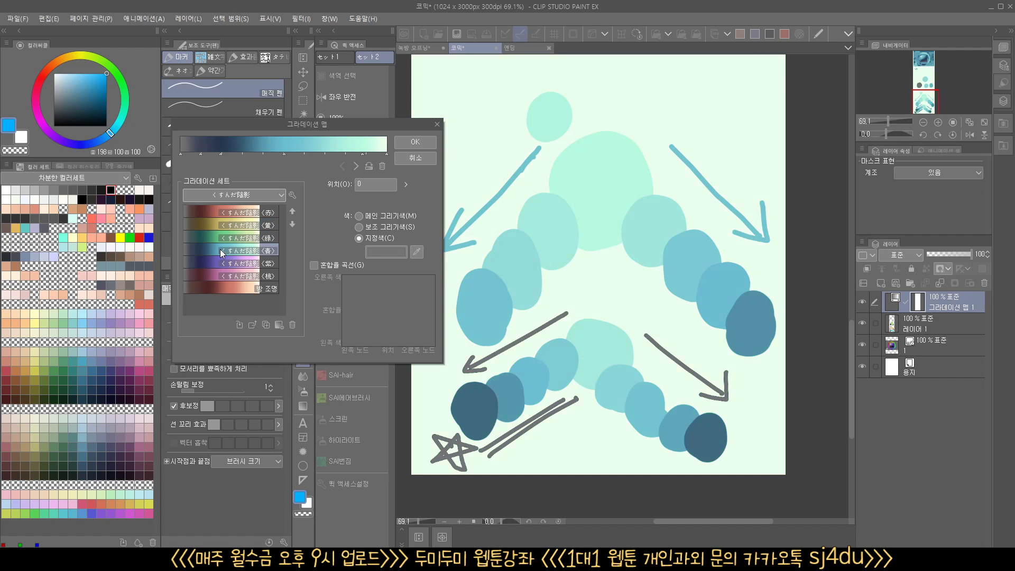
pyautogui.click(220, 261)
pyautogui.click(221, 285)
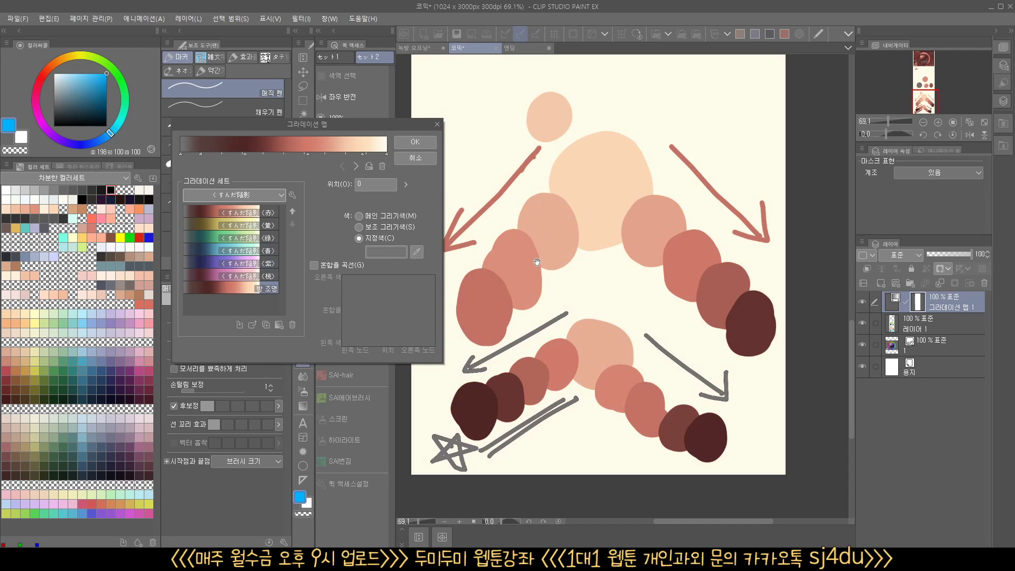
pyautogui.click(221, 211)
pyautogui.click(223, 287)
pyautogui.click(223, 210)
# Step: Delete the 조명 gradient from the end of the くすんだ陰影 gradient set
pyautogui.click(247, 288)
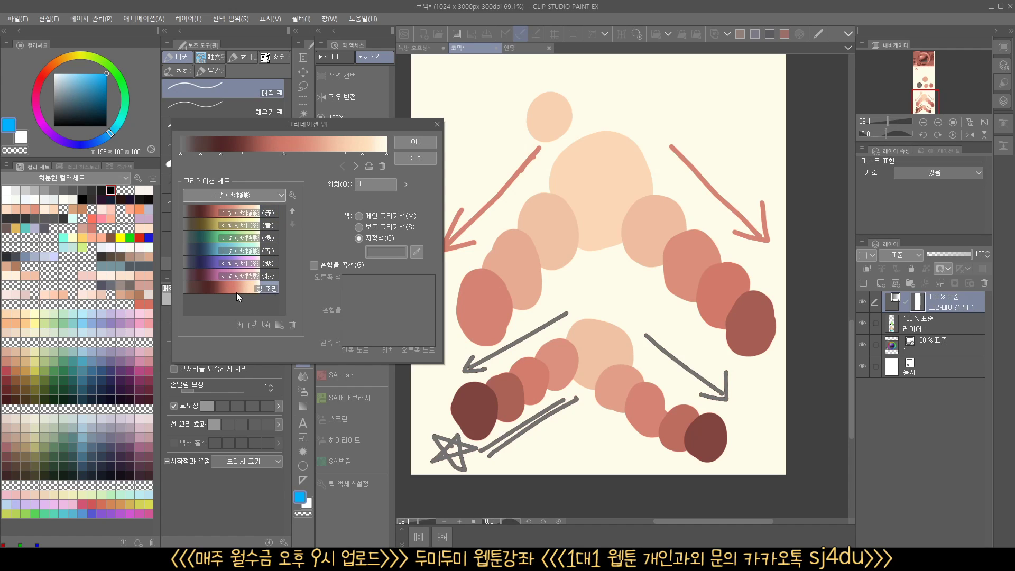
pyautogui.rightClick(236, 289)
pyautogui.click(272, 310)
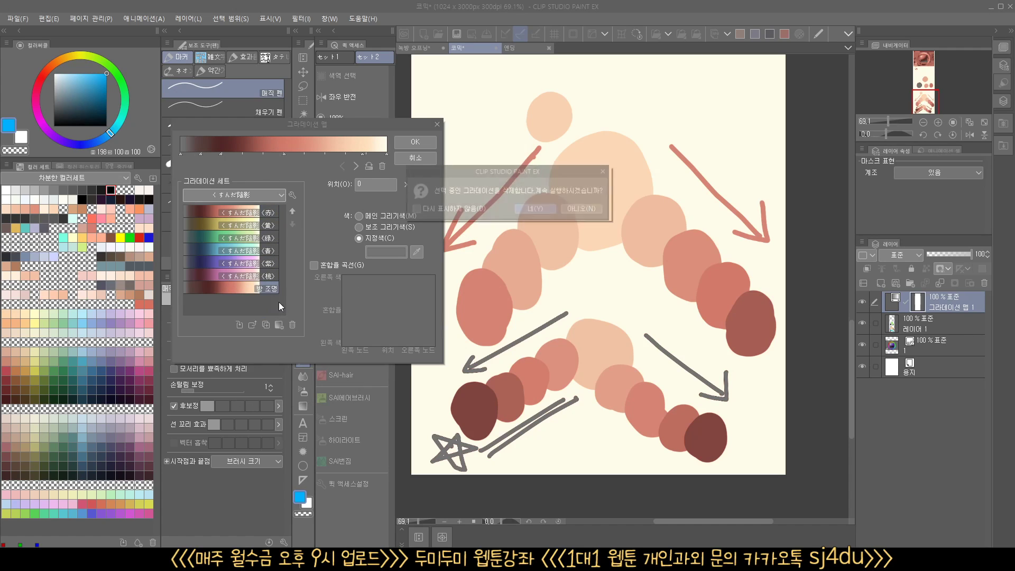
pyautogui.click(535, 208)
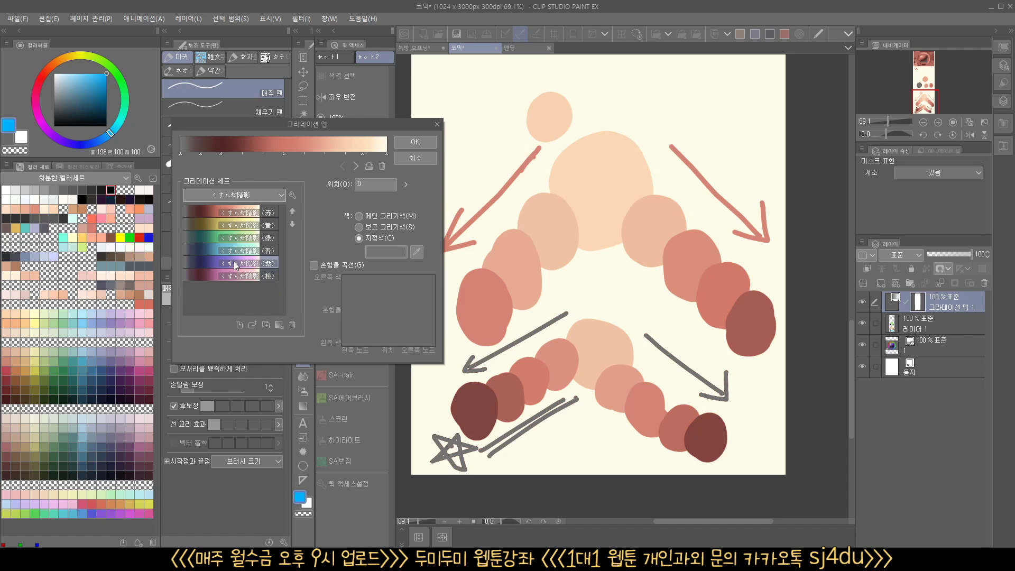
# Step: Compare the blue (青) gradient with the red (赤) one, then apply the red gradient to the gradient map
pyautogui.click(238, 211)
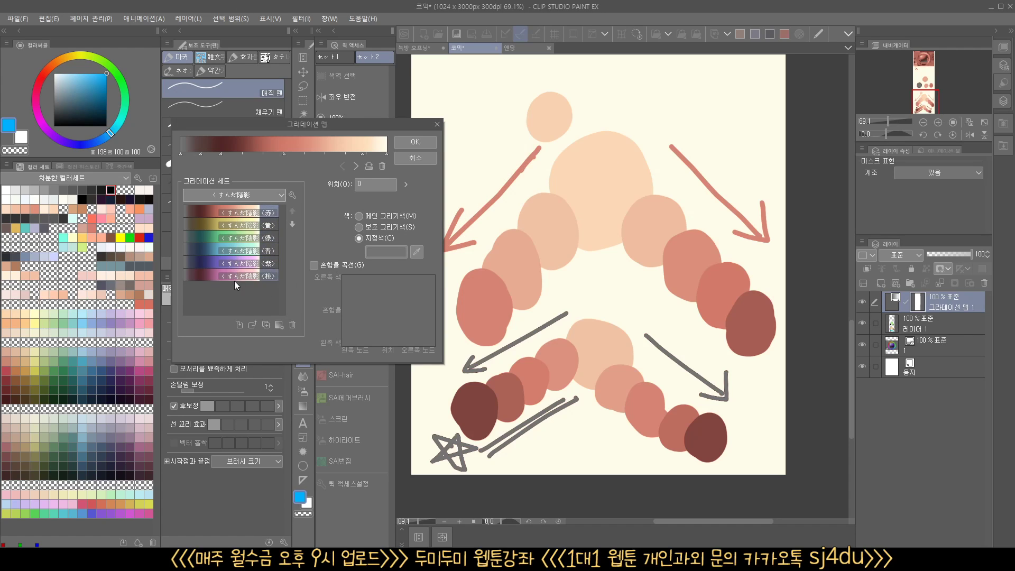
pyautogui.click(246, 196)
pyautogui.click(246, 196)
pyautogui.click(236, 252)
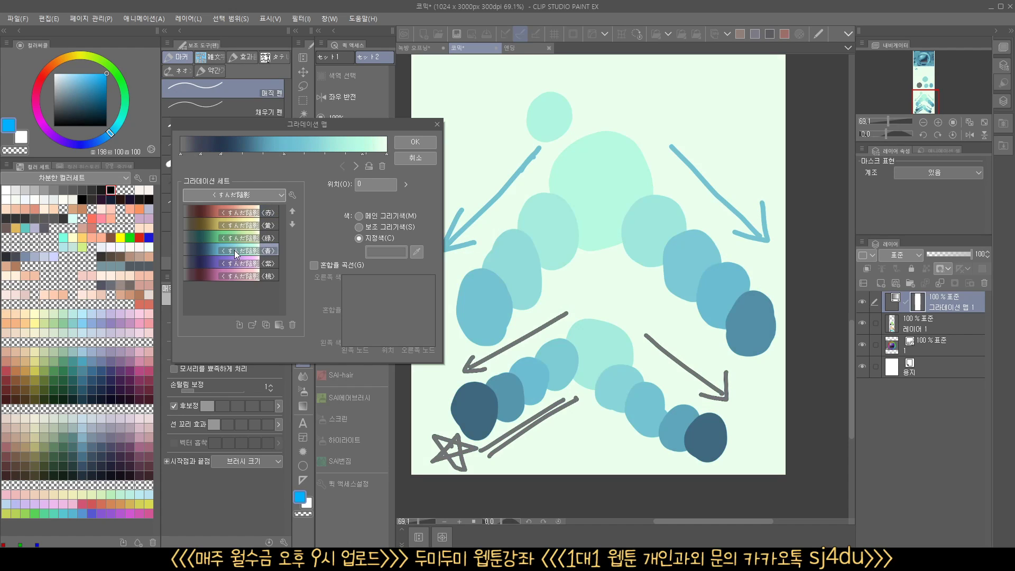
pyautogui.click(234, 211)
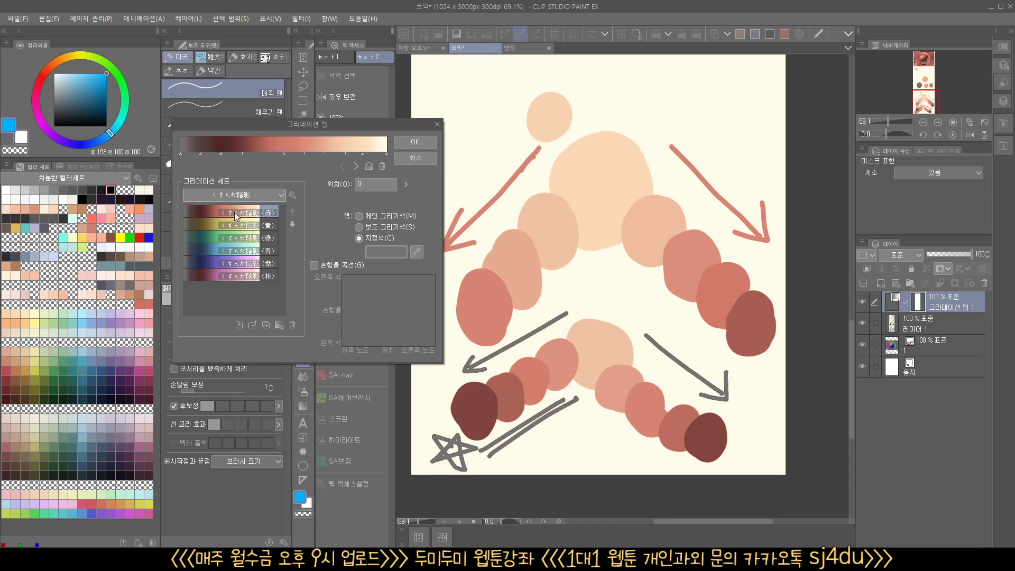
pyautogui.click(408, 145)
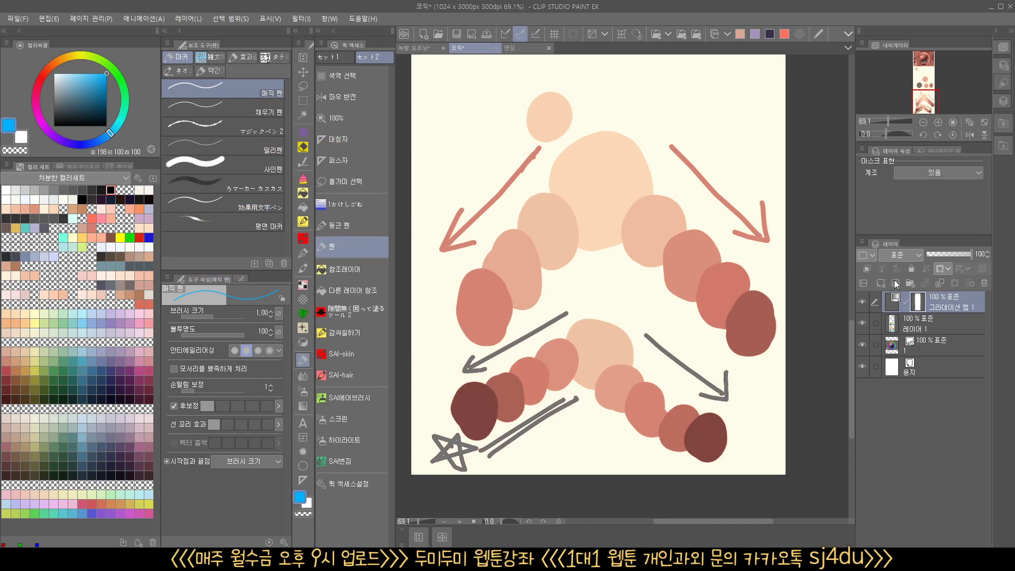
# Step: Compare the artwork with the gradient map off and on, and lower the 그라데이션 맵 1 layer's opacity to 44%
pyautogui.click(861, 302)
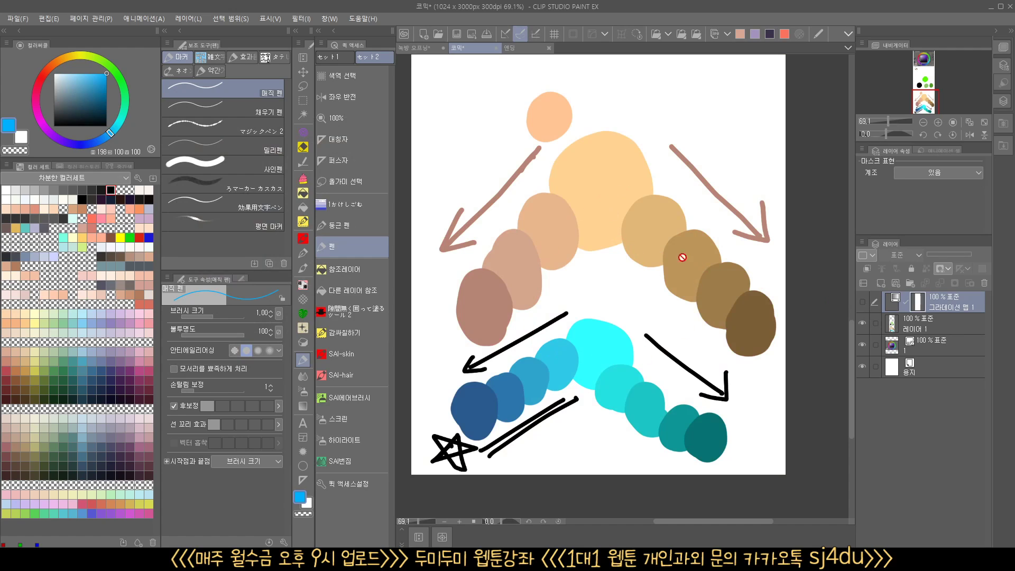
pyautogui.click(862, 302)
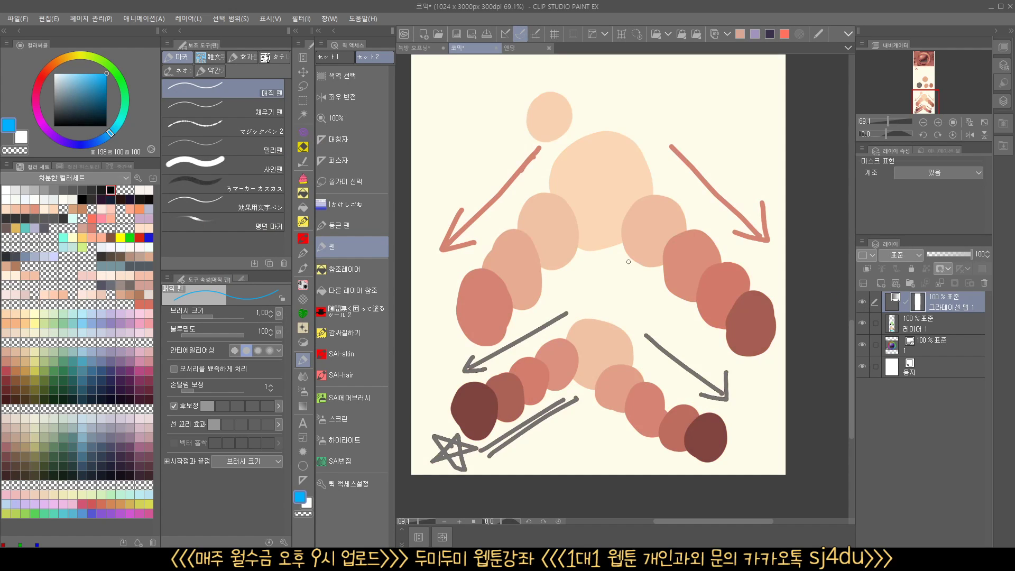
pyautogui.moveTo(966, 257); pyautogui.dragTo(947, 253)
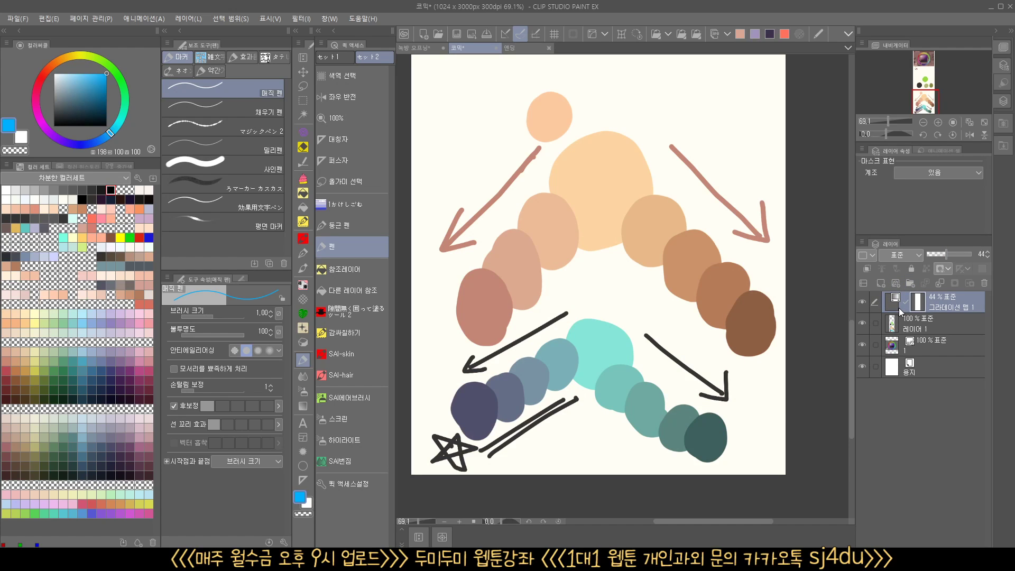
# Step: Toggle the visibility of 레이어 1 and the gradient map layer to compare the colours with and without the correction
pyautogui.click(930, 325)
pyautogui.click(861, 324)
pyautogui.click(861, 324)
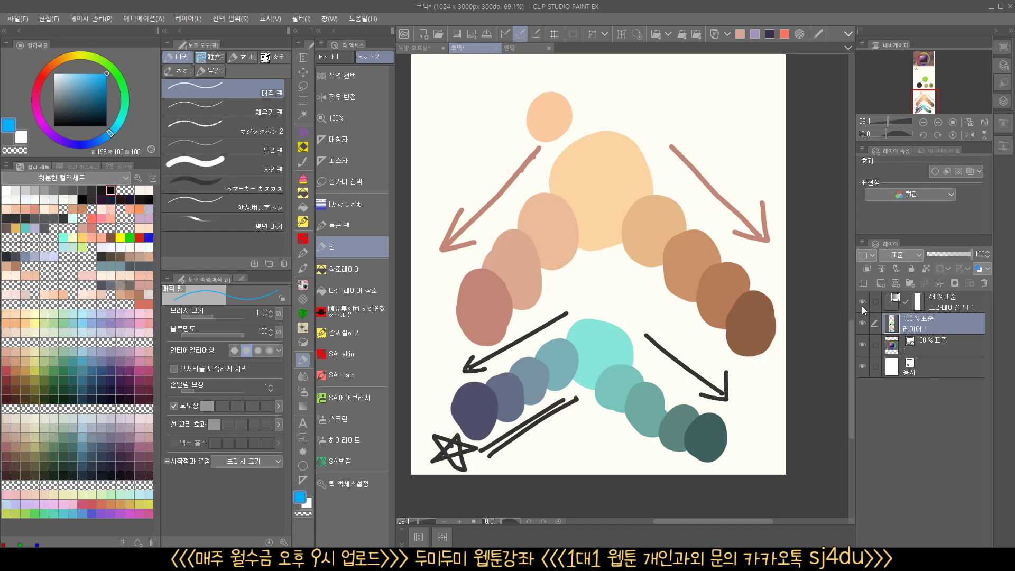
pyautogui.click(861, 302)
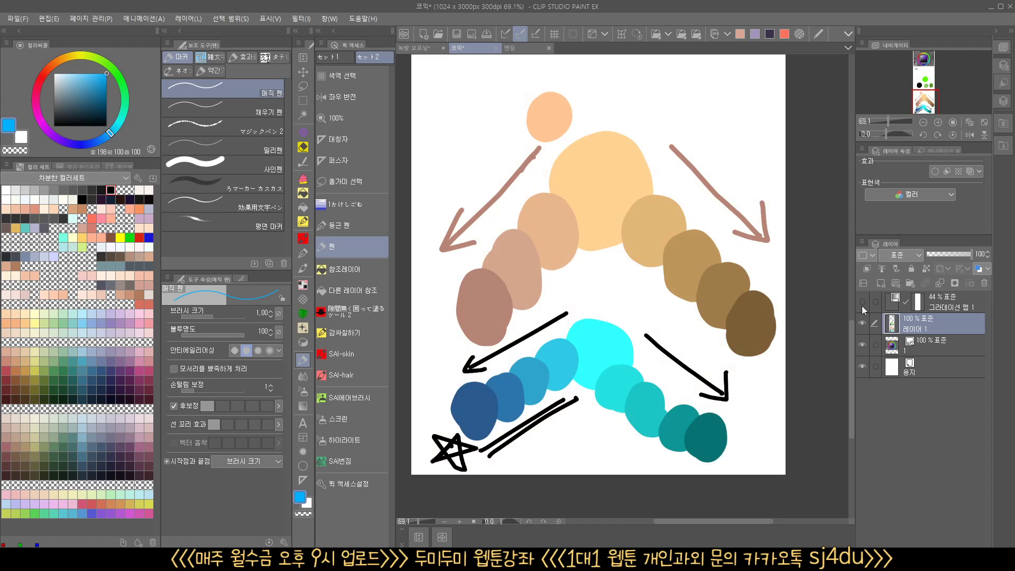
pyautogui.click(862, 304)
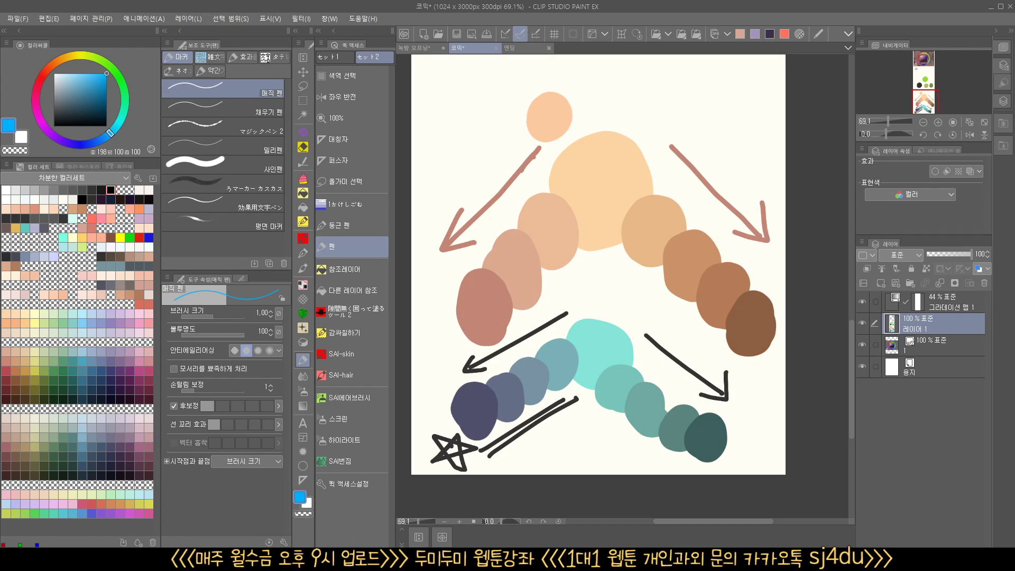
pyautogui.click(861, 302)
pyautogui.click(862, 302)
# Step: Show the gradient map option among the new tonal correction layers without adding another layer
pyautogui.click(938, 304)
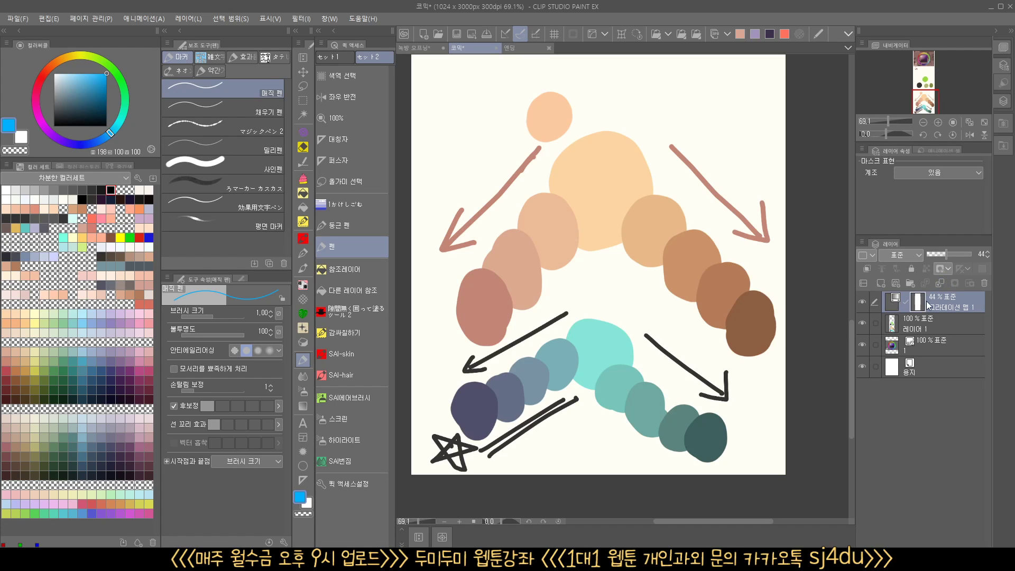
pyautogui.rightClick(944, 304)
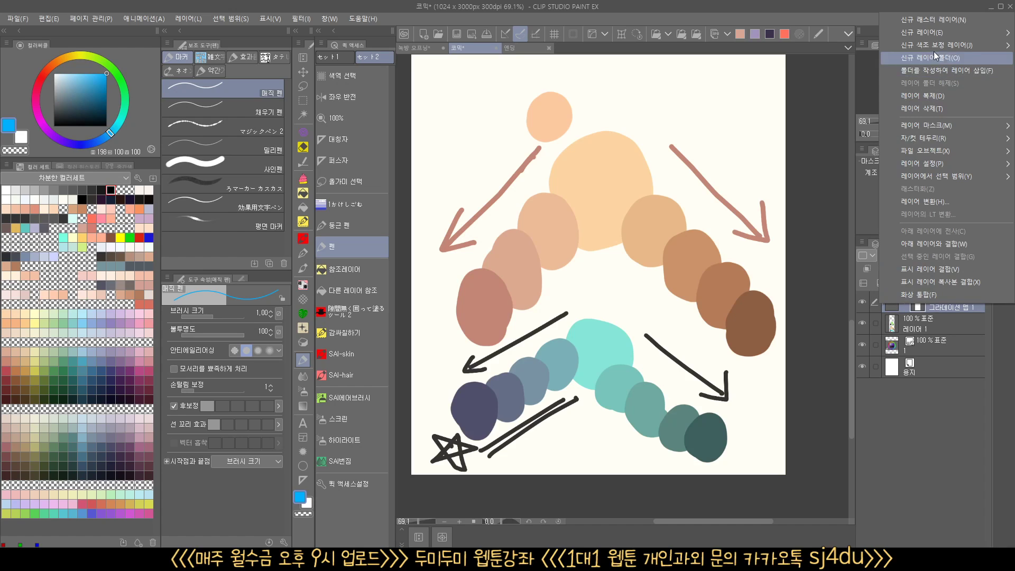
pyautogui.moveTo(933, 51)
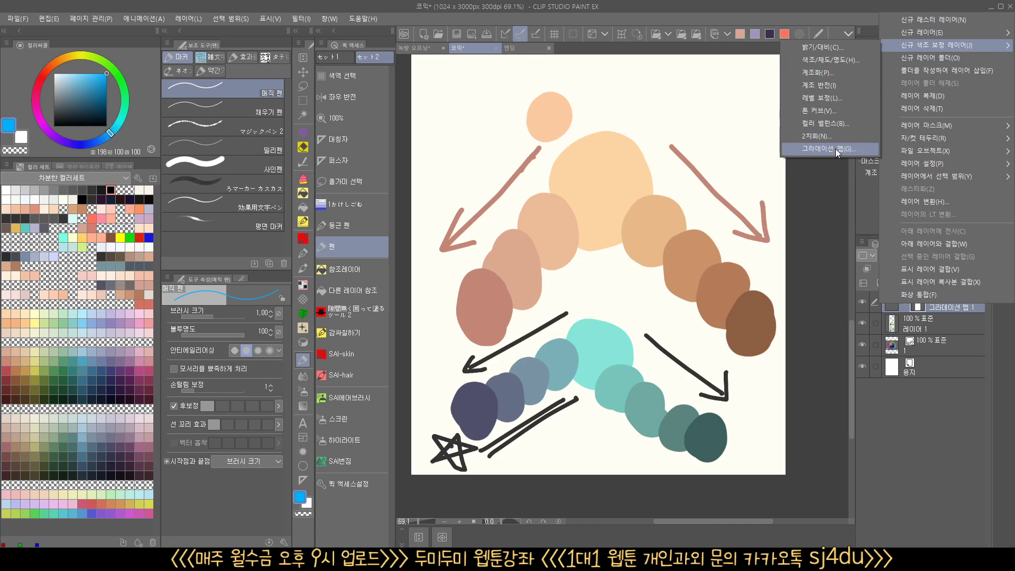
pyautogui.click(915, 318)
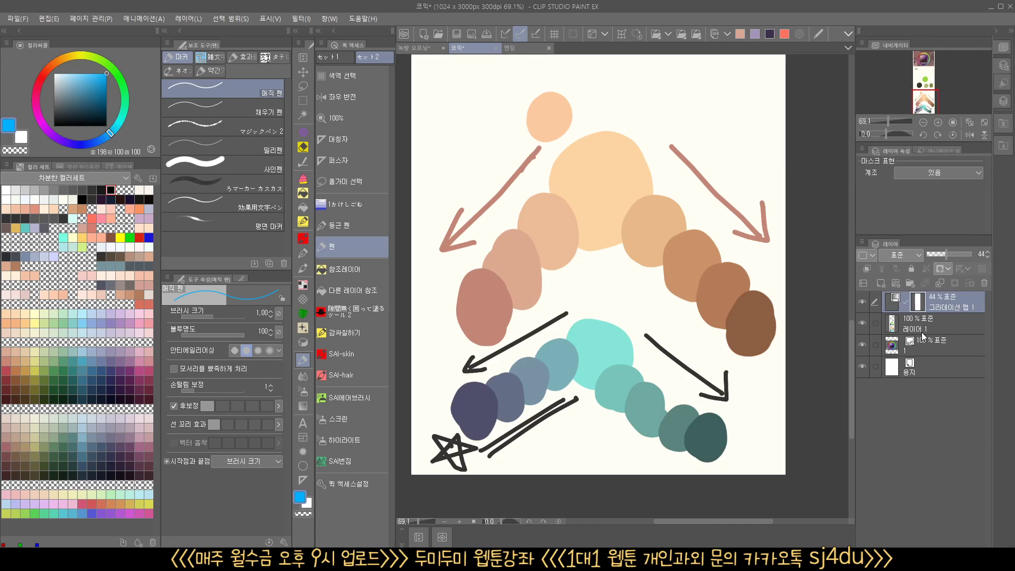
# Step: Hide the gradient map layer and add a new raster layer above it in 곱하기 (Multiply) mode
pyautogui.click(862, 301)
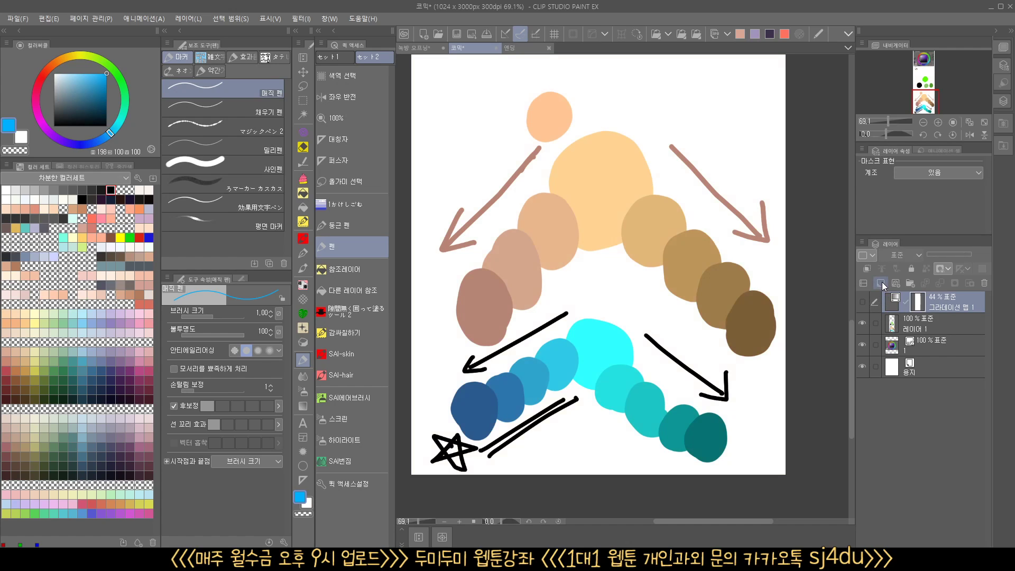
pyautogui.click(881, 281)
pyautogui.click(904, 255)
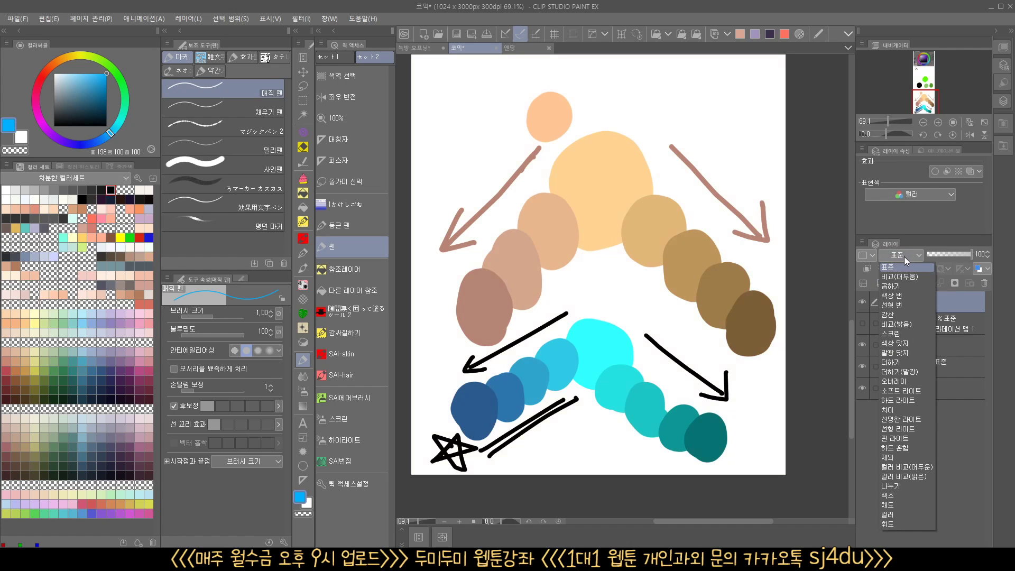
pyautogui.click(896, 283)
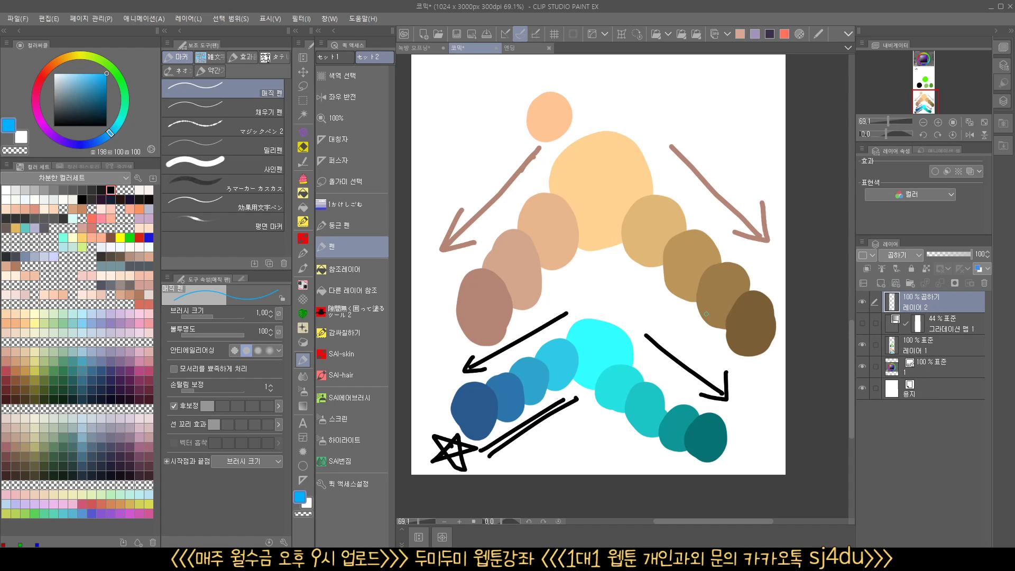
# Step: Fill the entire new layer with orange-red, HSV 12, 100, 100, and lower its opacity to 26%, comparing it off and on
pyautogui.hotkey('ctrl', 'a')
pyautogui.click(55, 61)
pyautogui.moveTo(55, 61); pyautogui.dragTo(33, 57)
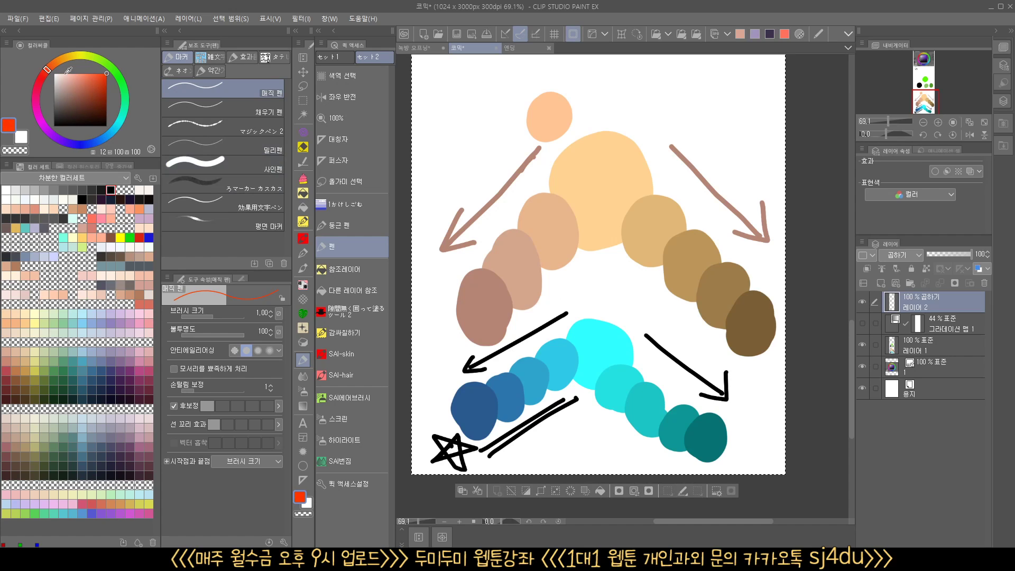
pyautogui.click(602, 490)
pyautogui.hotkey('ctrl', 'd')
pyautogui.click(938, 254)
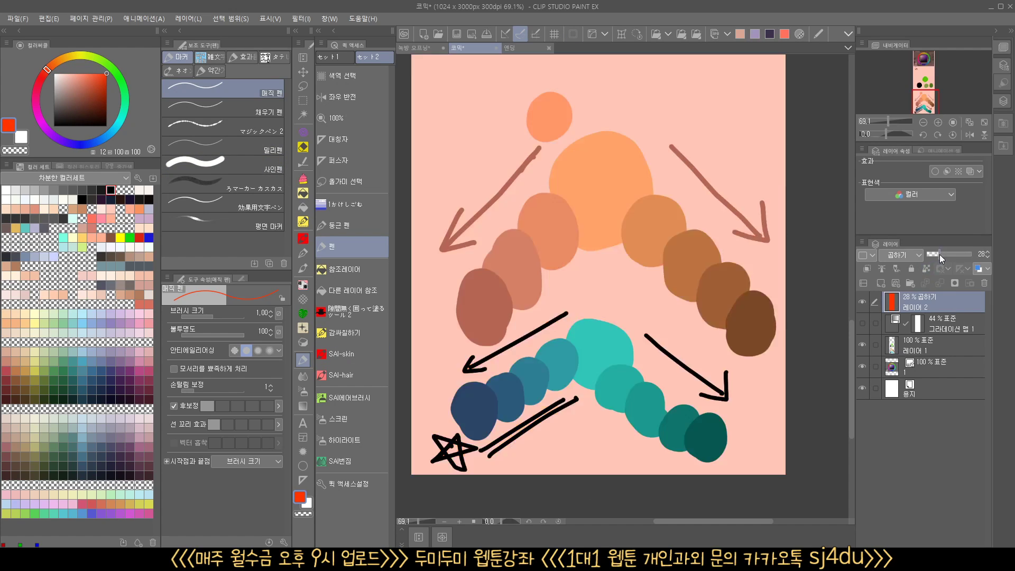
pyautogui.click(862, 299)
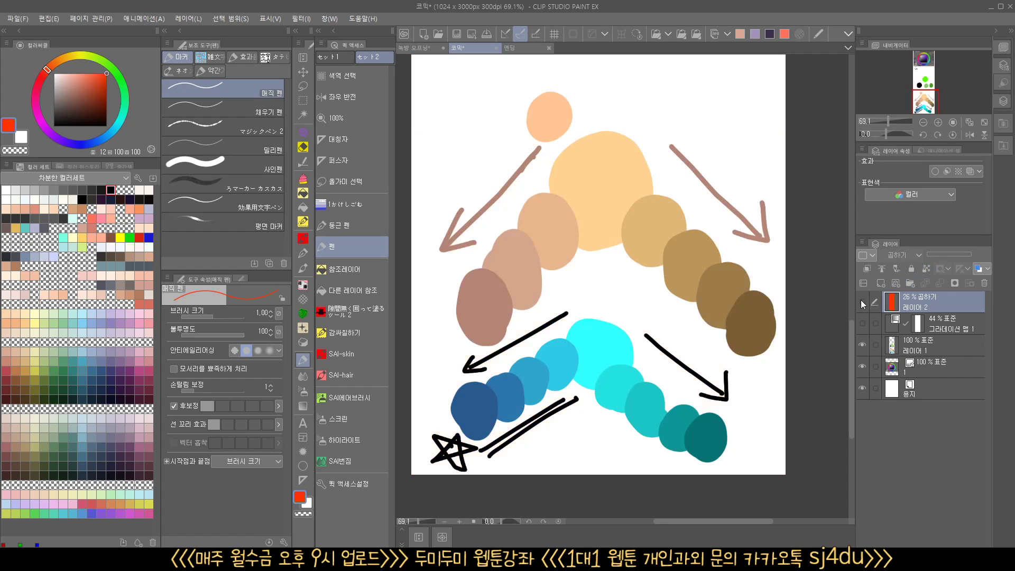
pyautogui.click(861, 299)
# Step: Change the red layer's blending mode to 스크린 (Screen) and compare the artwork with the layer off and on
pyautogui.click(904, 256)
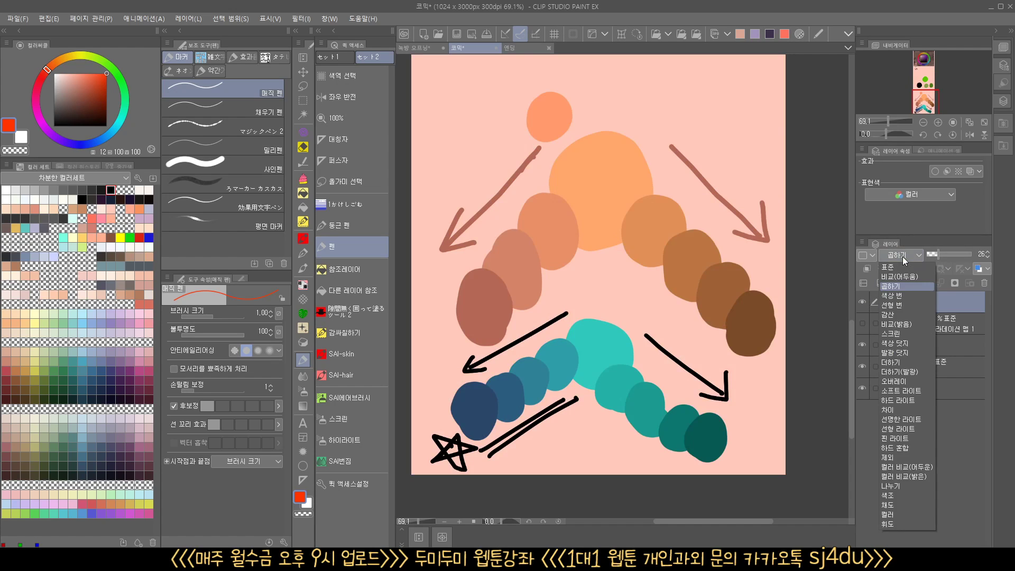
pyautogui.click(897, 334)
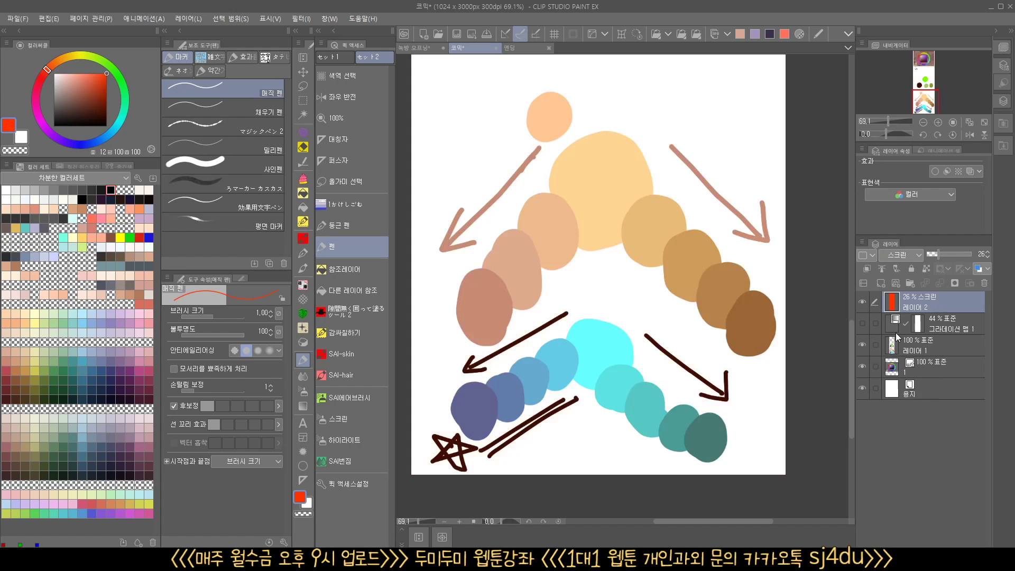
pyautogui.click(861, 301)
pyautogui.click(861, 301)
pyautogui.click(862, 301)
pyautogui.click(862, 301)
pyautogui.click(861, 301)
pyautogui.click(861, 301)
pyautogui.click(862, 301)
pyautogui.click(860, 301)
pyautogui.click(860, 301)
# Step: Switch the red layer's blending mode to 색상 닷지 (Color Dodge) and compare the colours with it off and on
pyautogui.click(901, 255)
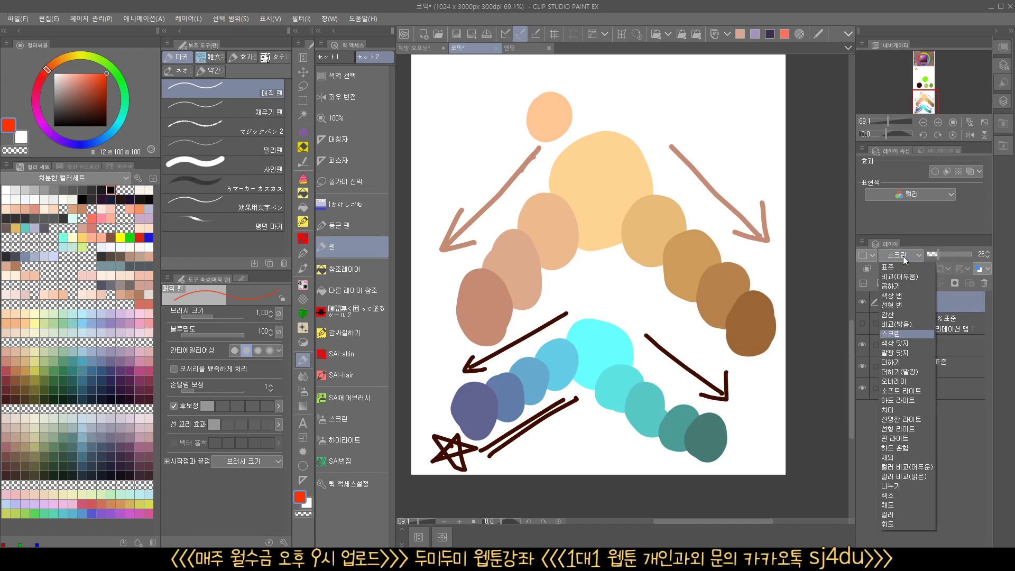
pyautogui.click(901, 343)
pyautogui.click(864, 299)
pyautogui.click(863, 299)
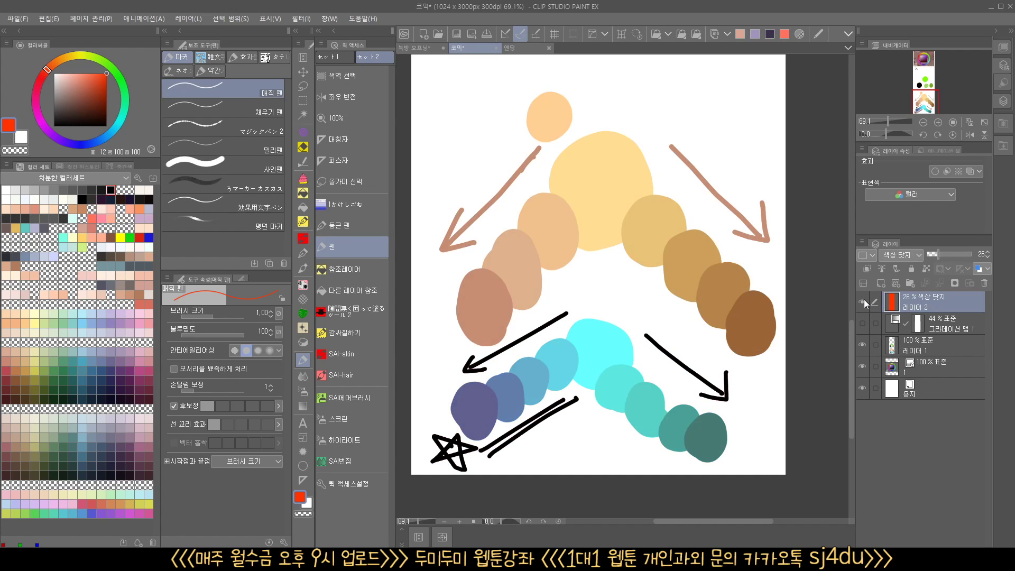
pyautogui.click(863, 299)
pyautogui.click(863, 299)
pyautogui.click(863, 299)
pyautogui.click(863, 299)
# Step: Set the red layer to 소프트 라이트 (Soft Light), compare it off and on, and raise its opacity to 100%
pyautogui.click(901, 256)
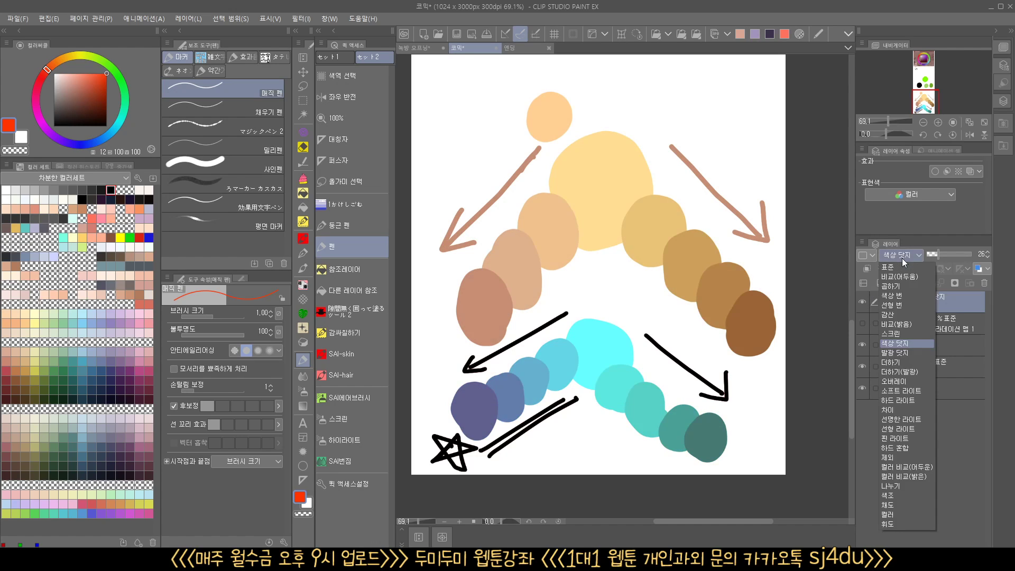
pyautogui.click(905, 390)
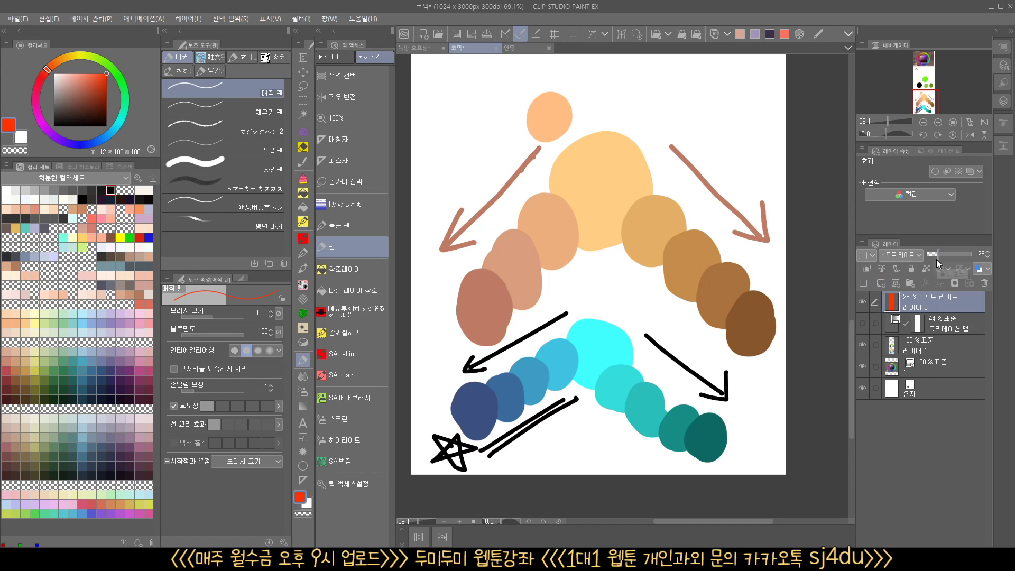
pyautogui.click(862, 302)
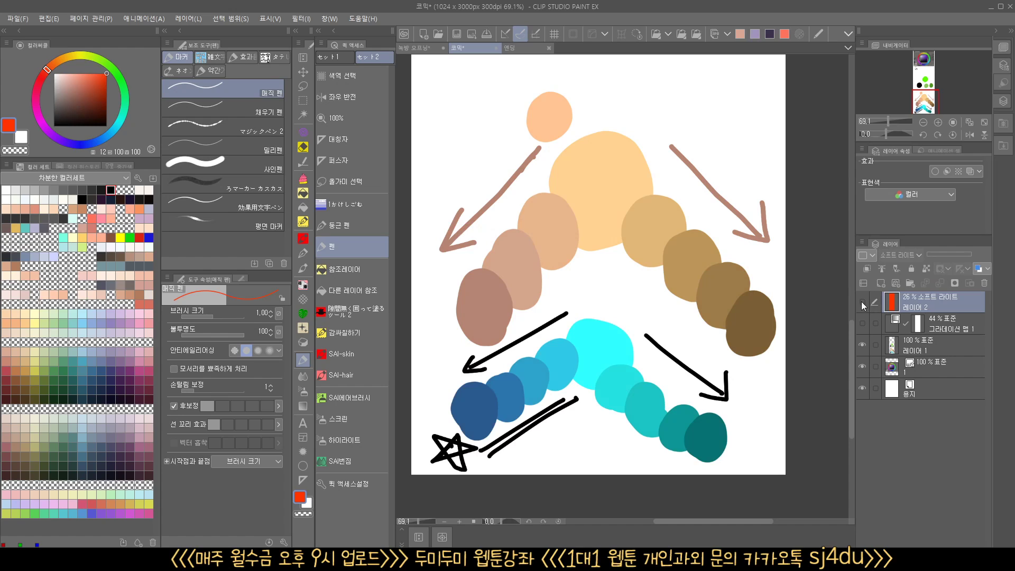
pyautogui.click(862, 302)
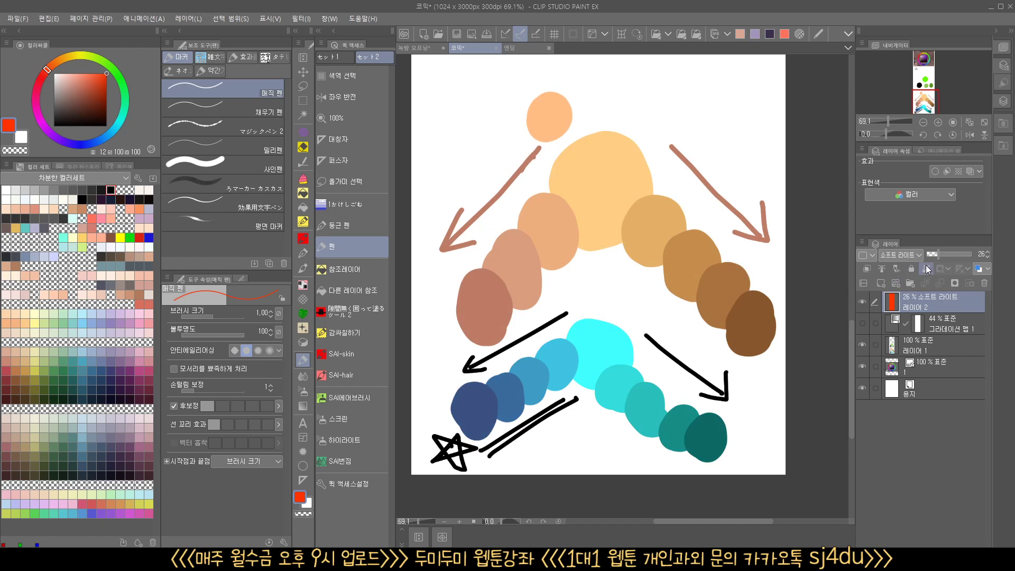
pyautogui.moveTo(954, 256); pyautogui.dragTo(988, 259)
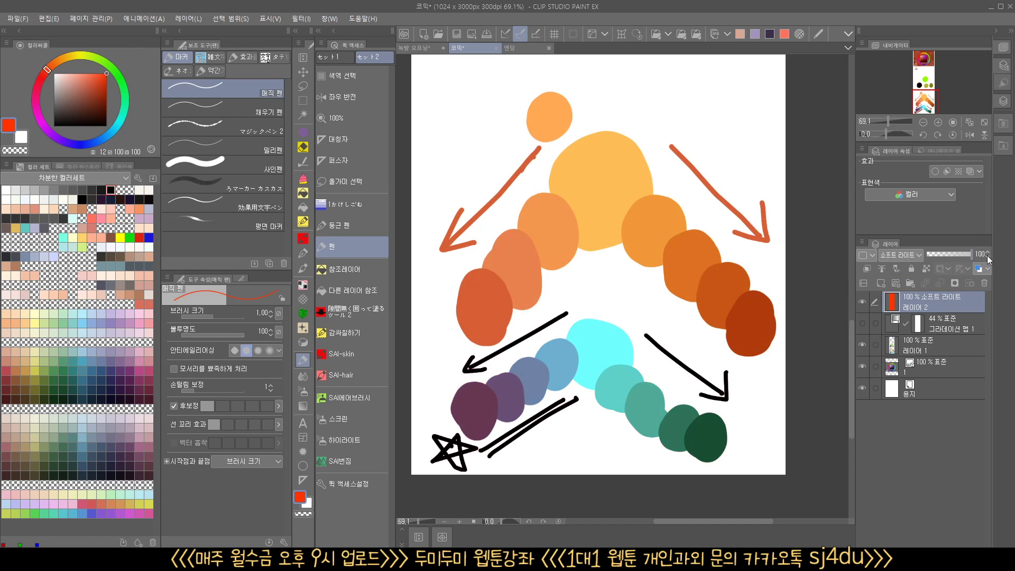
# Step: Lower the red Soft Light layer's opacity to 26% and compare the artwork with the layer off and on
pyautogui.moveTo(968, 257); pyautogui.dragTo(938, 255)
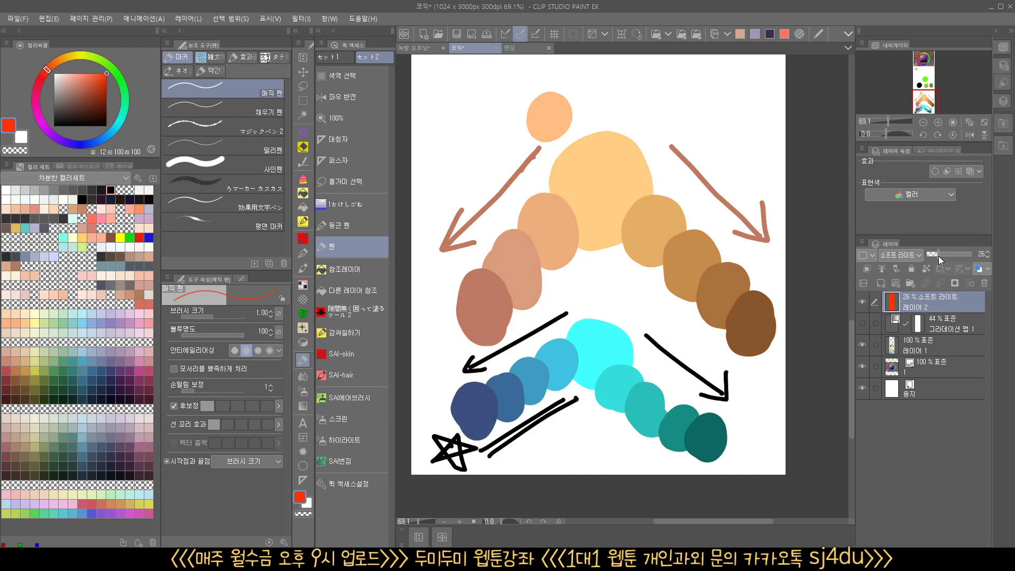
pyautogui.click(867, 301)
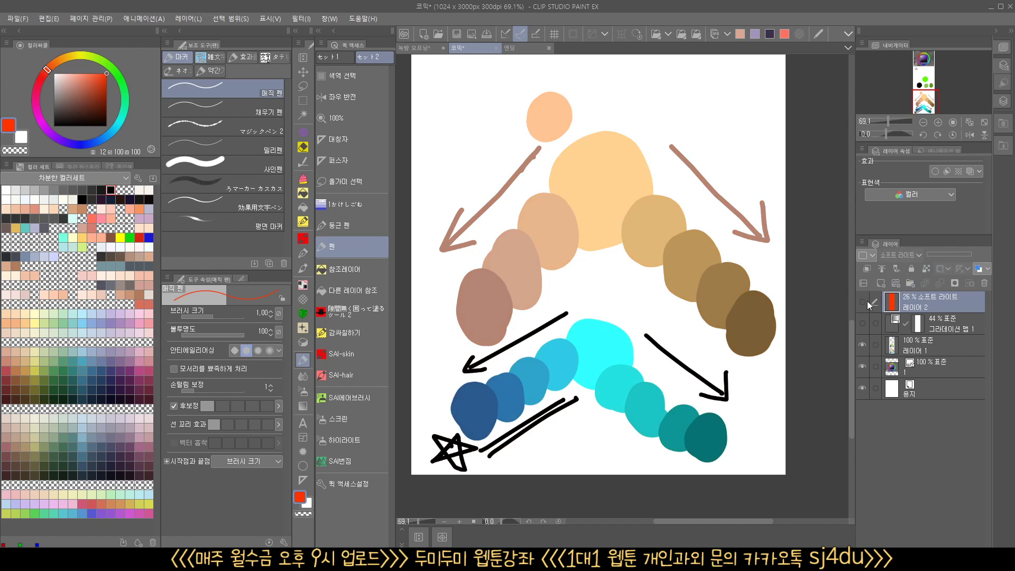
pyautogui.click(866, 300)
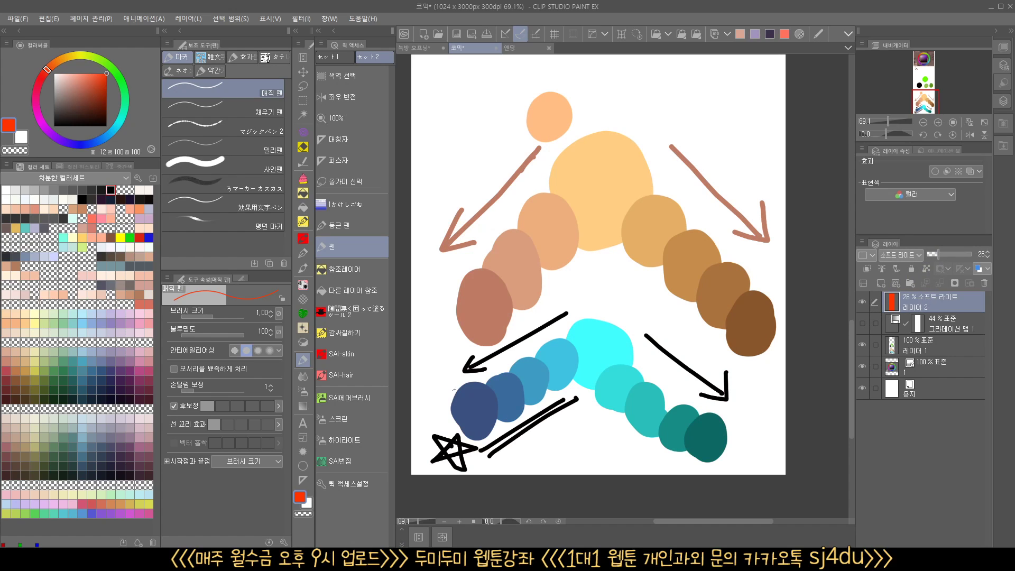
# Step: Refill the entire Soft Light layer with blue, HSV 209, 100, 100, and compare the colours with it off and on
pyautogui.moveTo(112, 135); pyautogui.dragTo(101, 138)
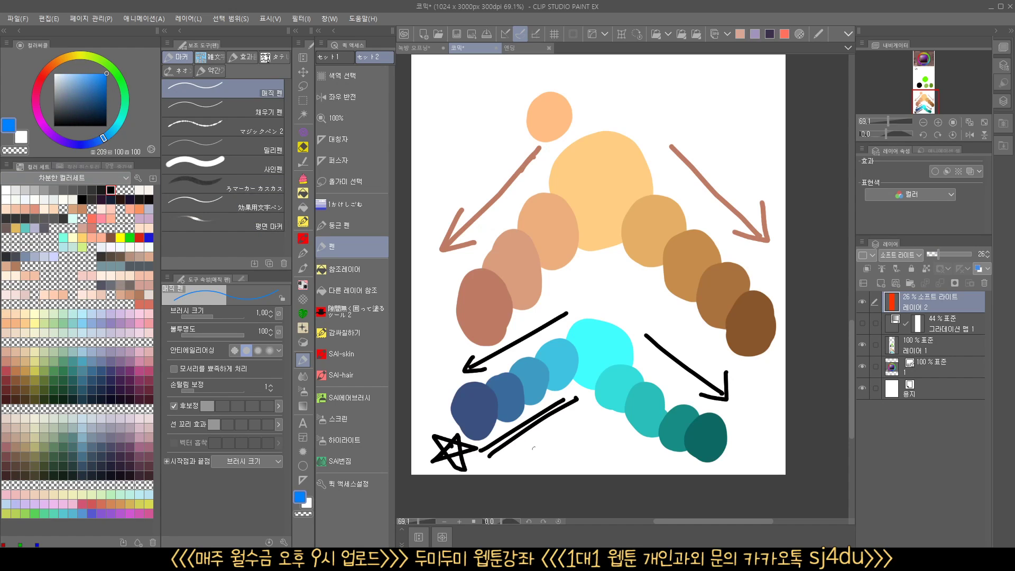
pyautogui.hotkey('ctrl', 'a')
pyautogui.click(598, 490)
pyautogui.click(861, 302)
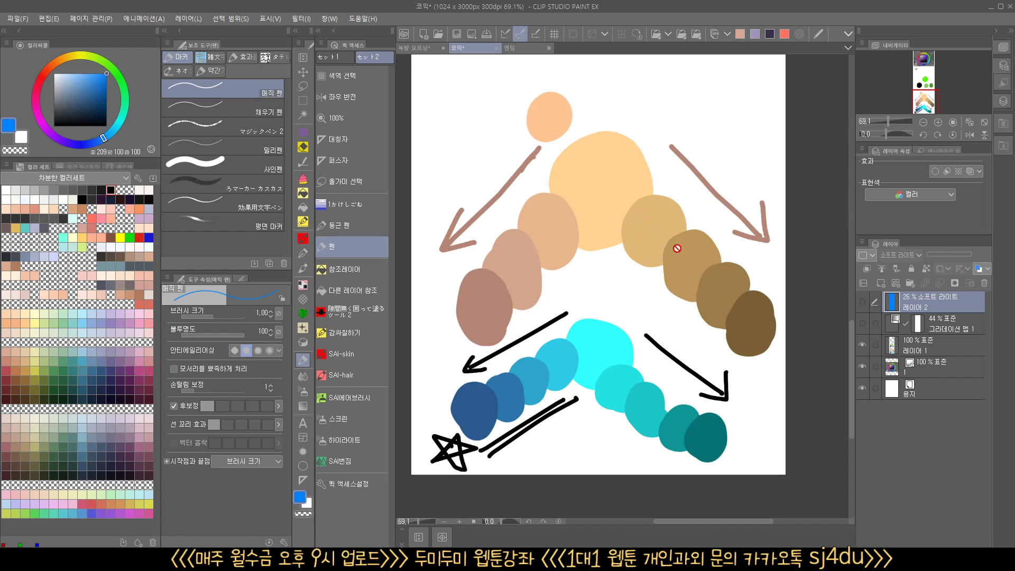
pyautogui.click(862, 302)
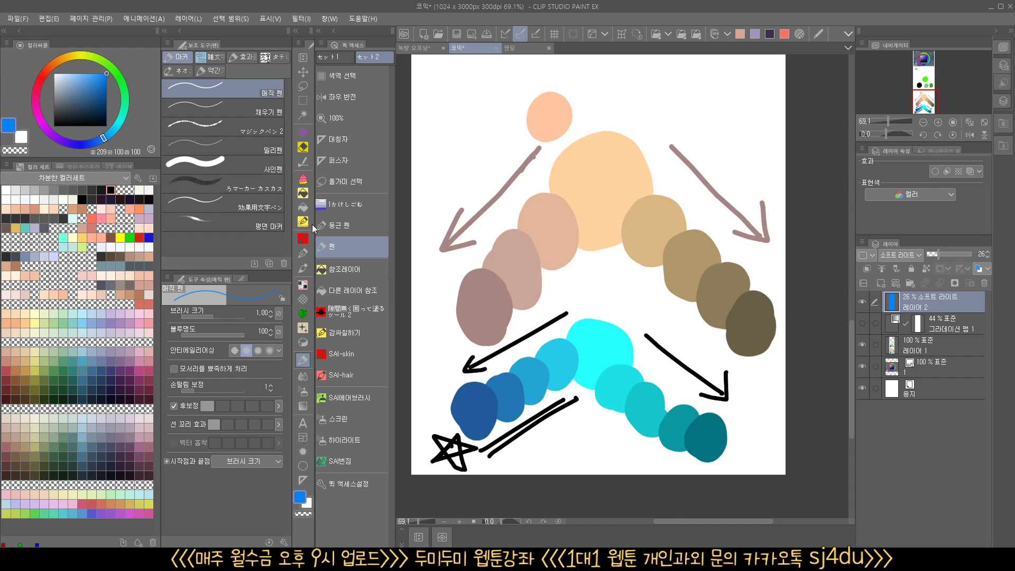
# Step: Create a new, empty colour set named 나만의 컬러세트
pyautogui.click(8, 166)
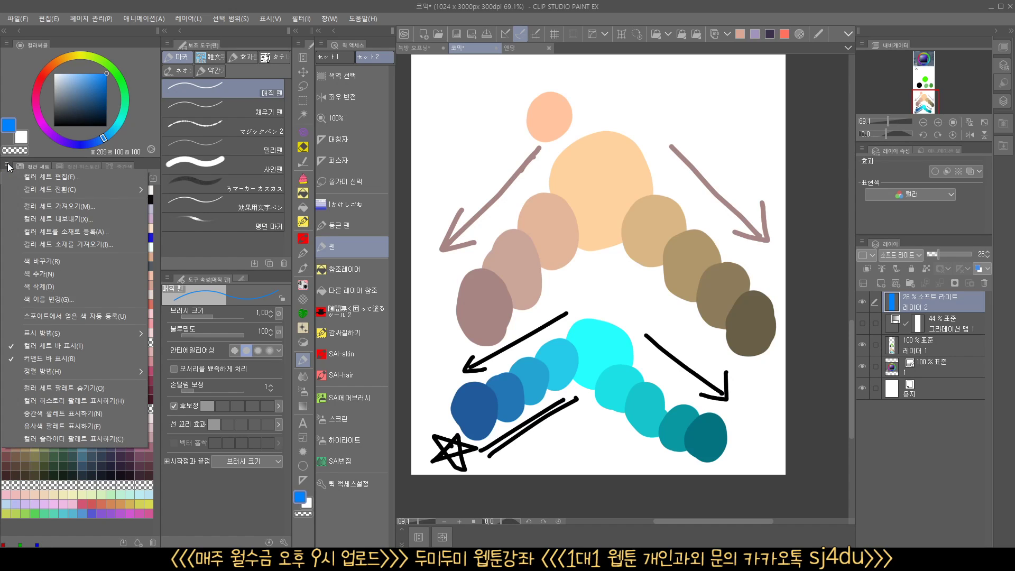
pyautogui.click(74, 179)
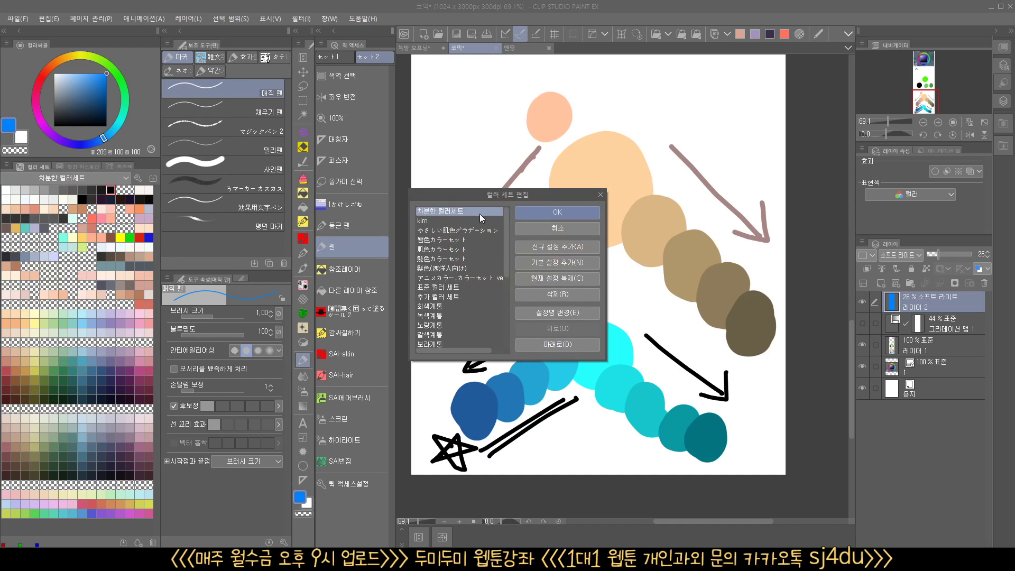
pyautogui.click(556, 251)
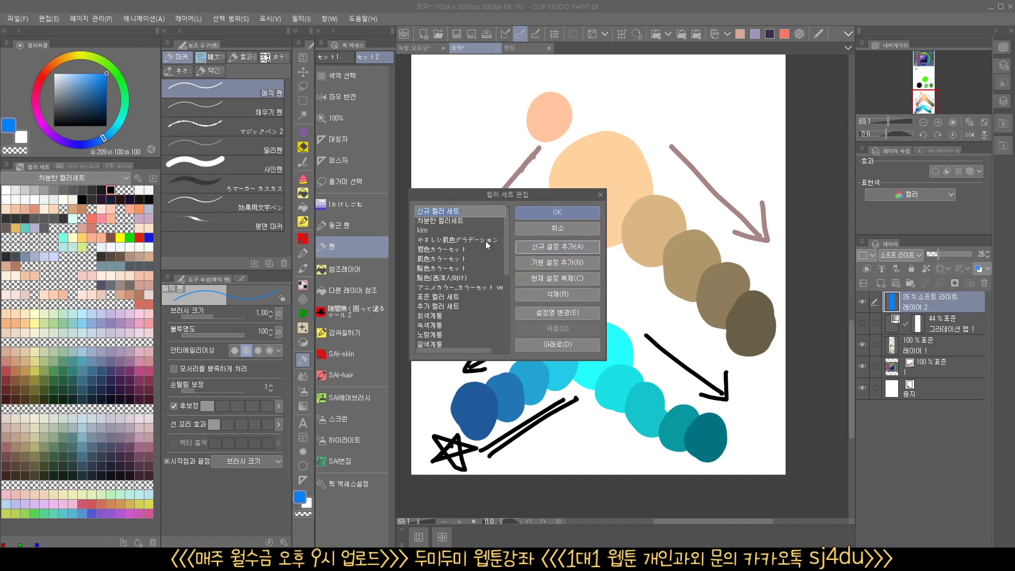
pyautogui.press('BackSpace')
pyautogui.write('나만의 컬러세트')
pyautogui.press('Return')
pyautogui.click(585, 214)
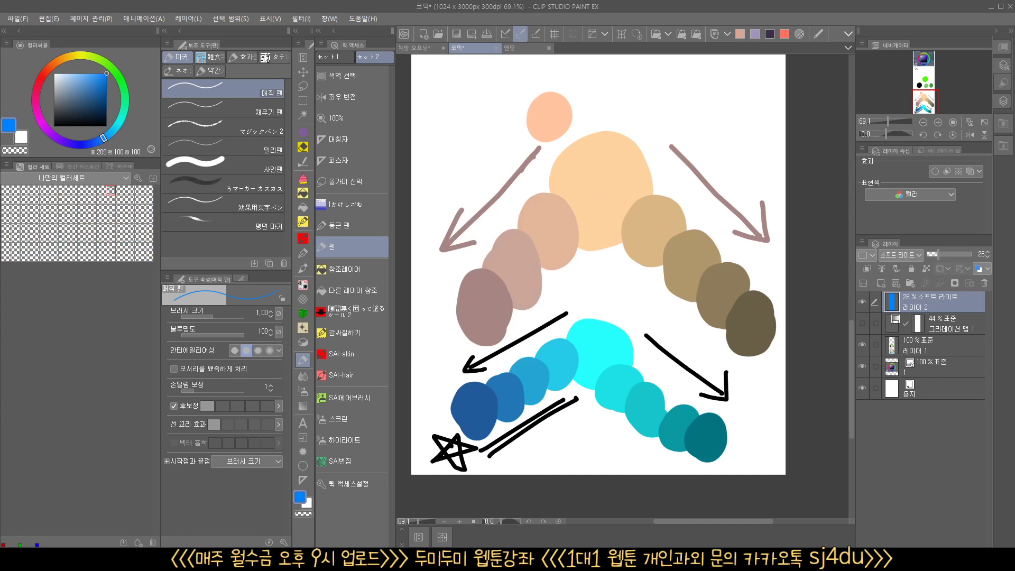
# Step: Store two skin shadow tones sampled from the artwork, HSV 23, 32, 89 and 15, 24, 80, in the colour set's first two slots
pyautogui.click(8, 189)
pyautogui.keyDown('alt'); pyautogui.click(551, 235); pyautogui.keyUp('alt')
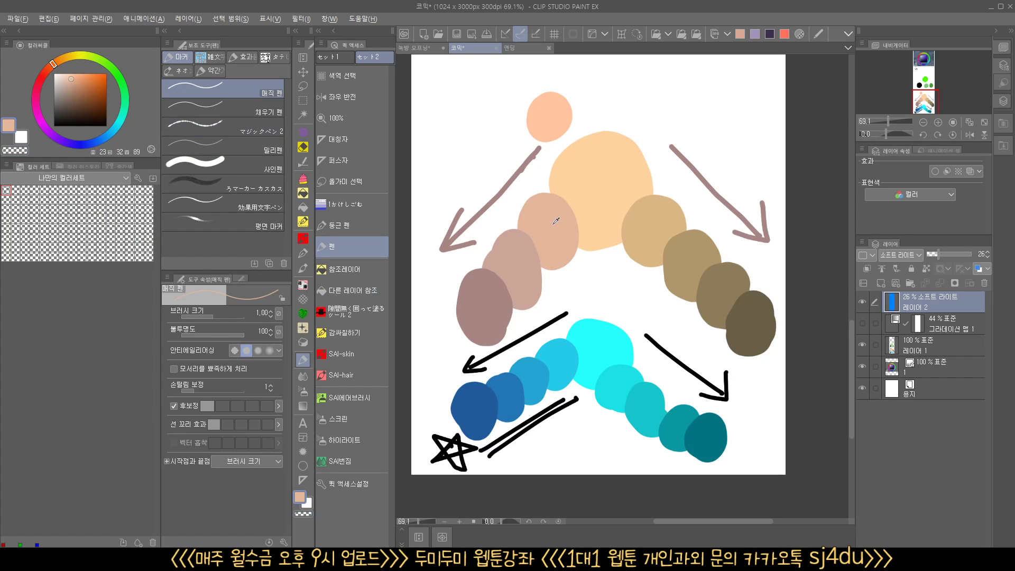
pyautogui.click(136, 545)
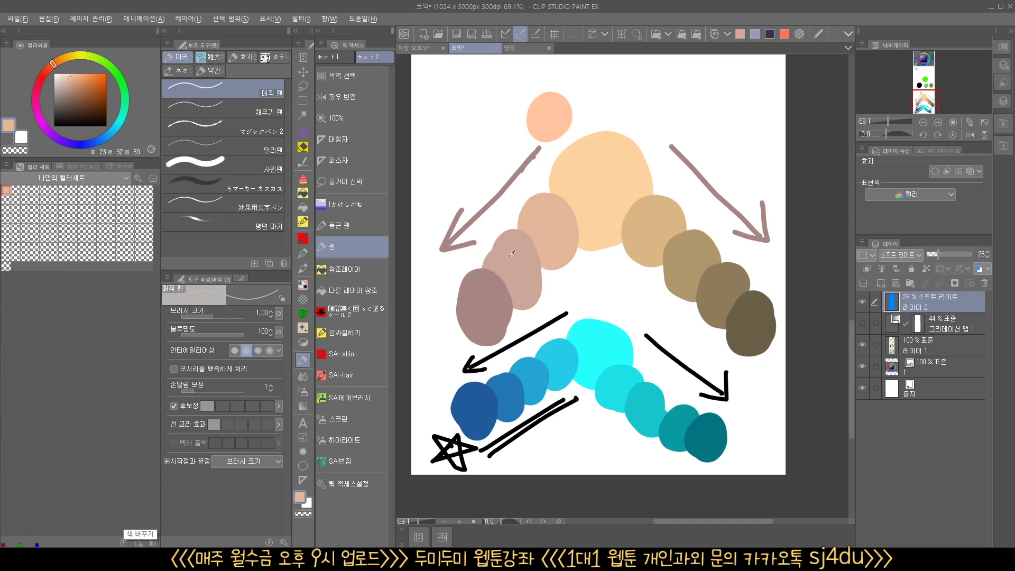
pyautogui.keyDown('alt'); pyautogui.click(526, 257); pyautogui.keyUp('alt')
pyautogui.click(15, 189)
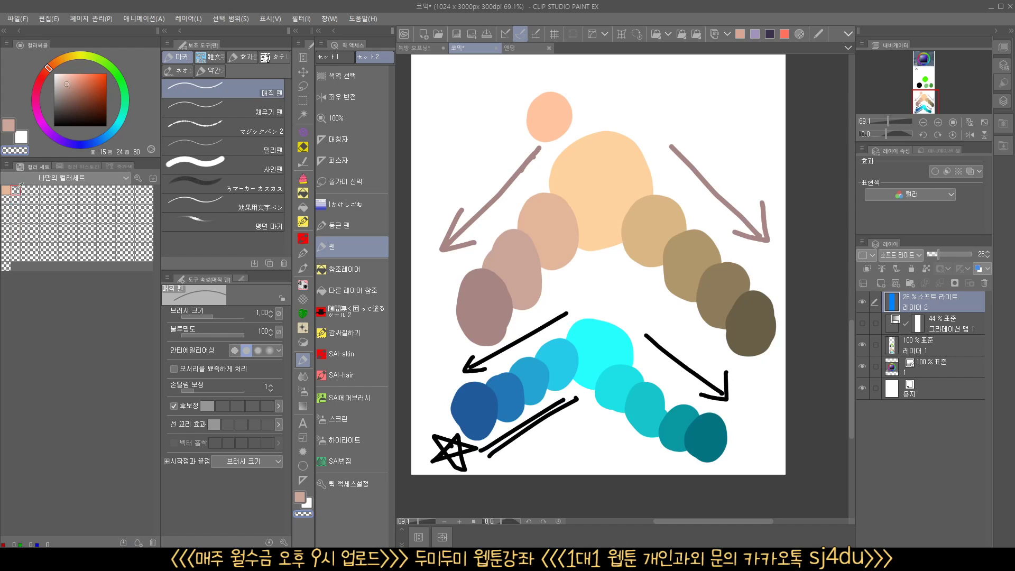
pyautogui.press('c')
pyautogui.click(128, 542)
# Step: Display the colour set as a medium list (리스트 중) and name its first colour 피부색 그림자
pyautogui.click(7, 167)
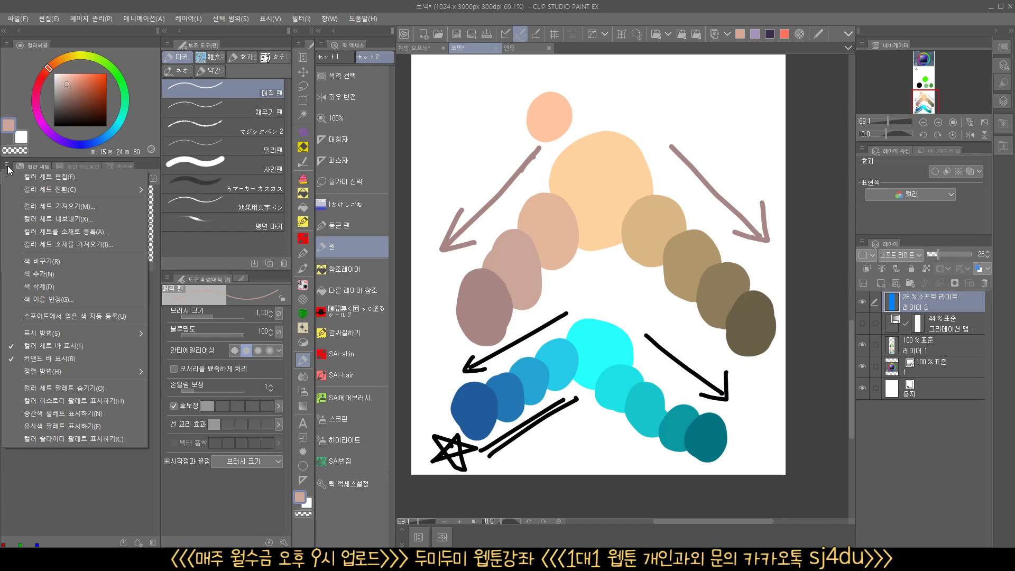
pyautogui.click(8, 168)
pyautogui.click(8, 168)
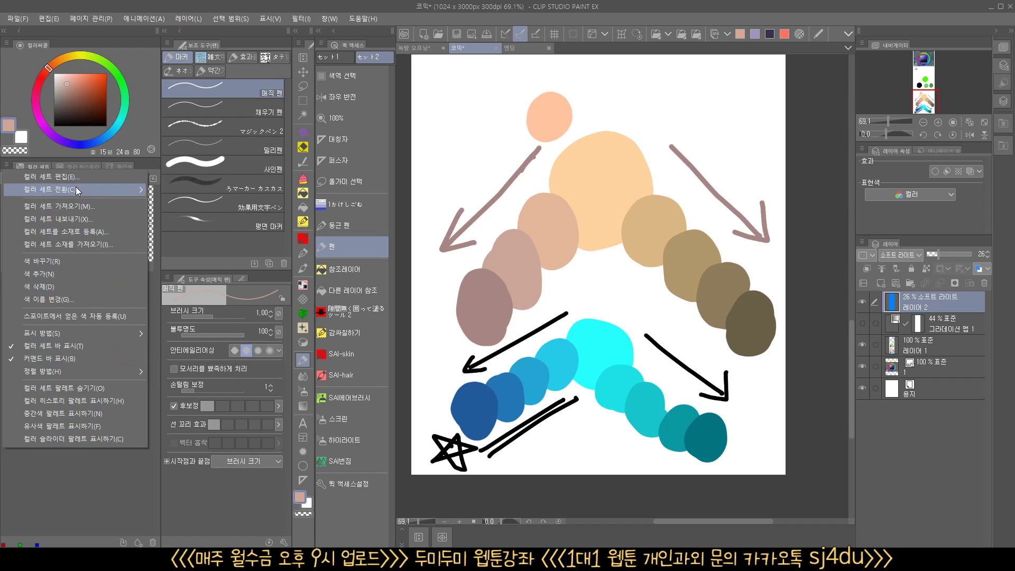
pyautogui.moveTo(87, 333)
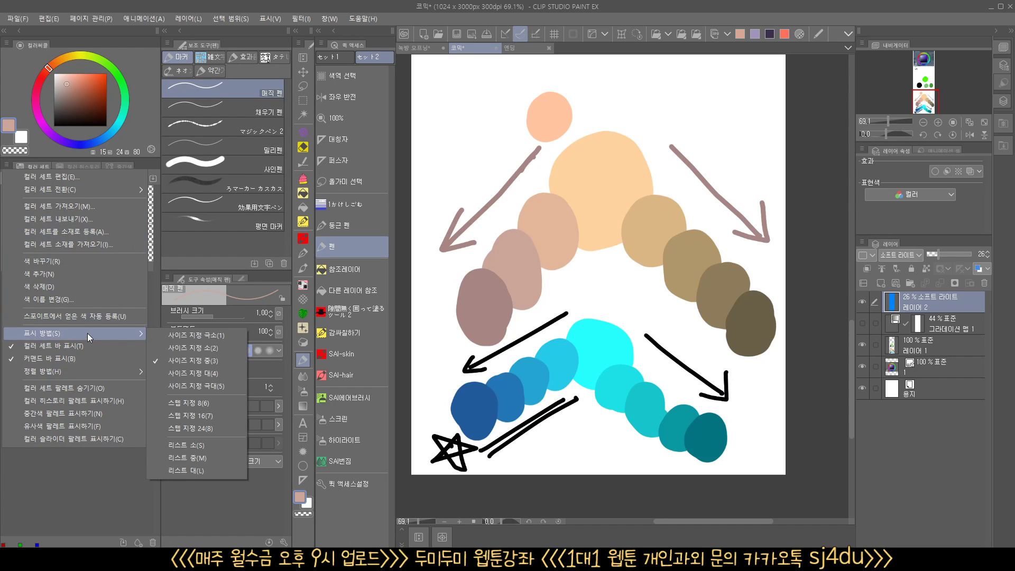
pyautogui.click(208, 459)
pyautogui.click(55, 191)
pyautogui.click(53, 191)
pyautogui.write('피부색 그림자')
pyautogui.press('Return')
# Step: Name the second colour in the set 더 짙은 그림자
pyautogui.click(53, 200)
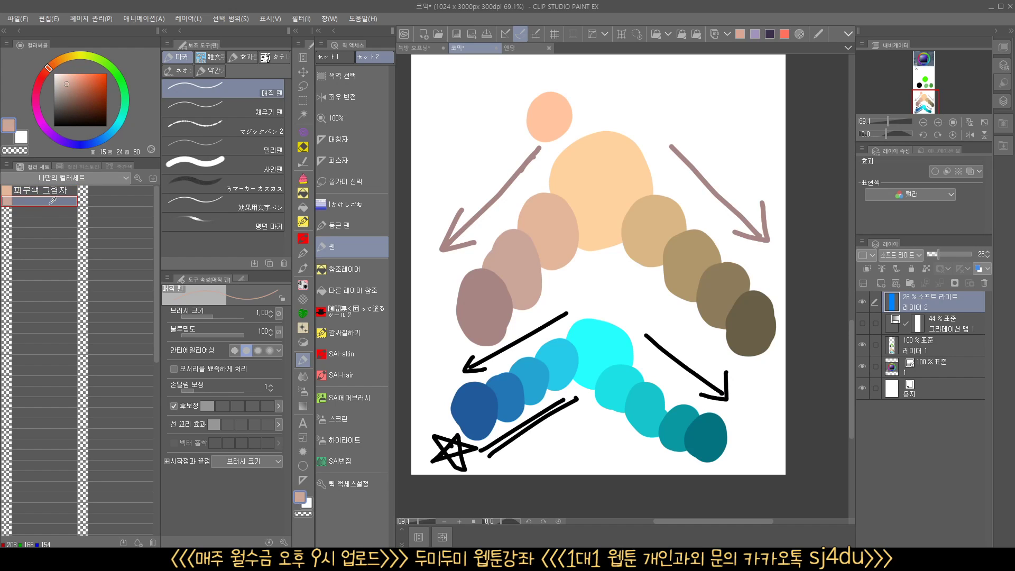
pyautogui.doubleClick(46, 203)
pyautogui.write('디테일 그림자')
pyautogui.press('Return')
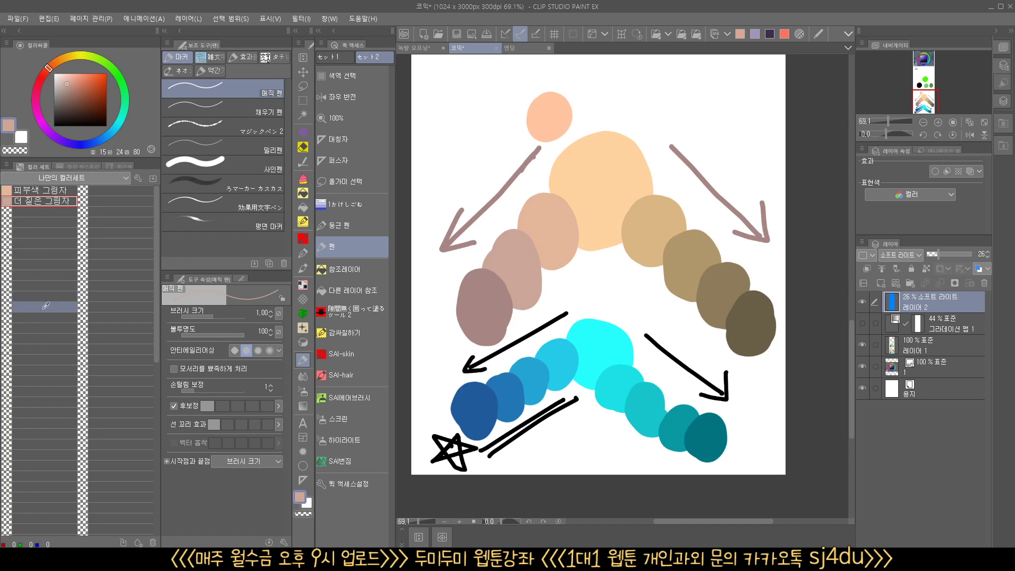
pyautogui.moveTo(155, 304); pyautogui.dragTo(167, 282)
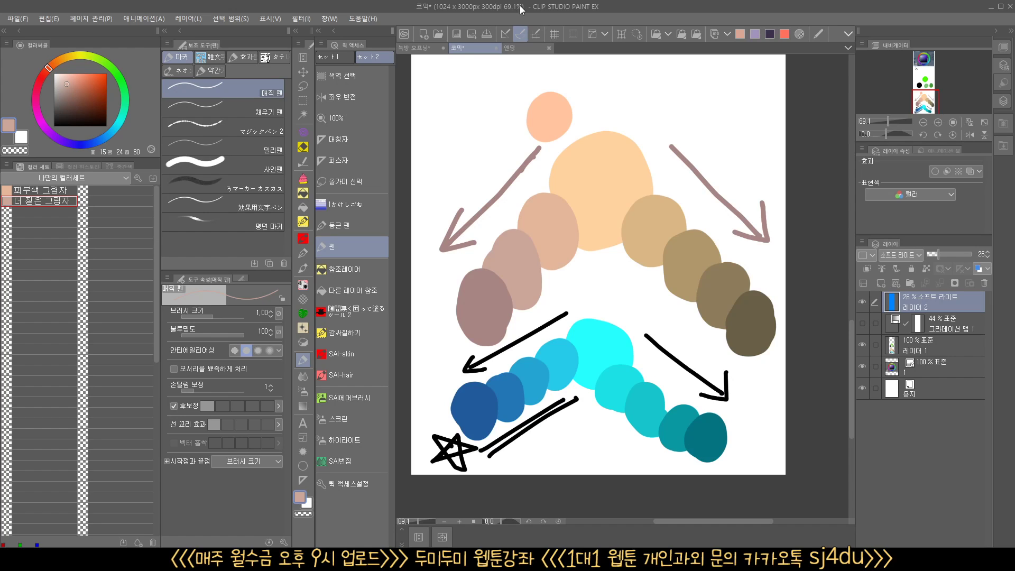
# Step: Switch to the 엔딩 document, hide all palettes and show its closing message enlarged
pyautogui.click(518, 45)
pyautogui.press('Tab')
pyautogui.keyDown('ctrl'); pyautogui.click(581, 264); pyautogui.keyUp('ctrl')
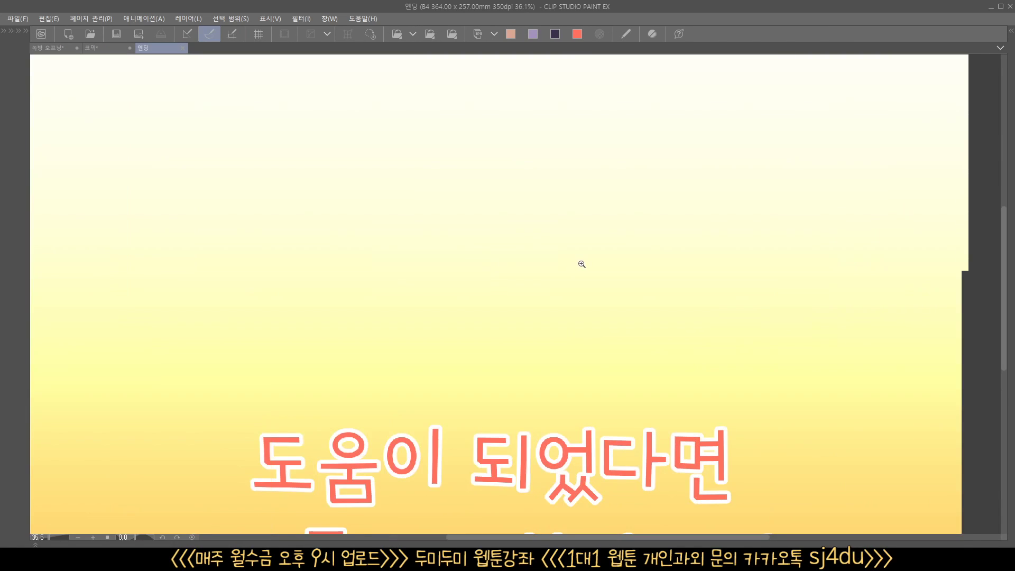
pyautogui.moveTo(602, 335); pyautogui.dragTo(643, 200)
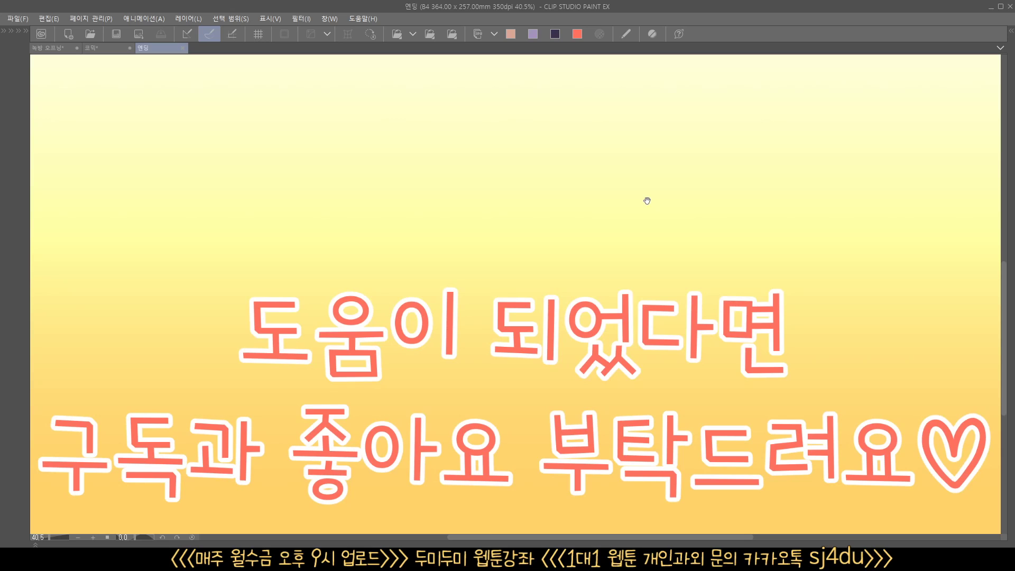